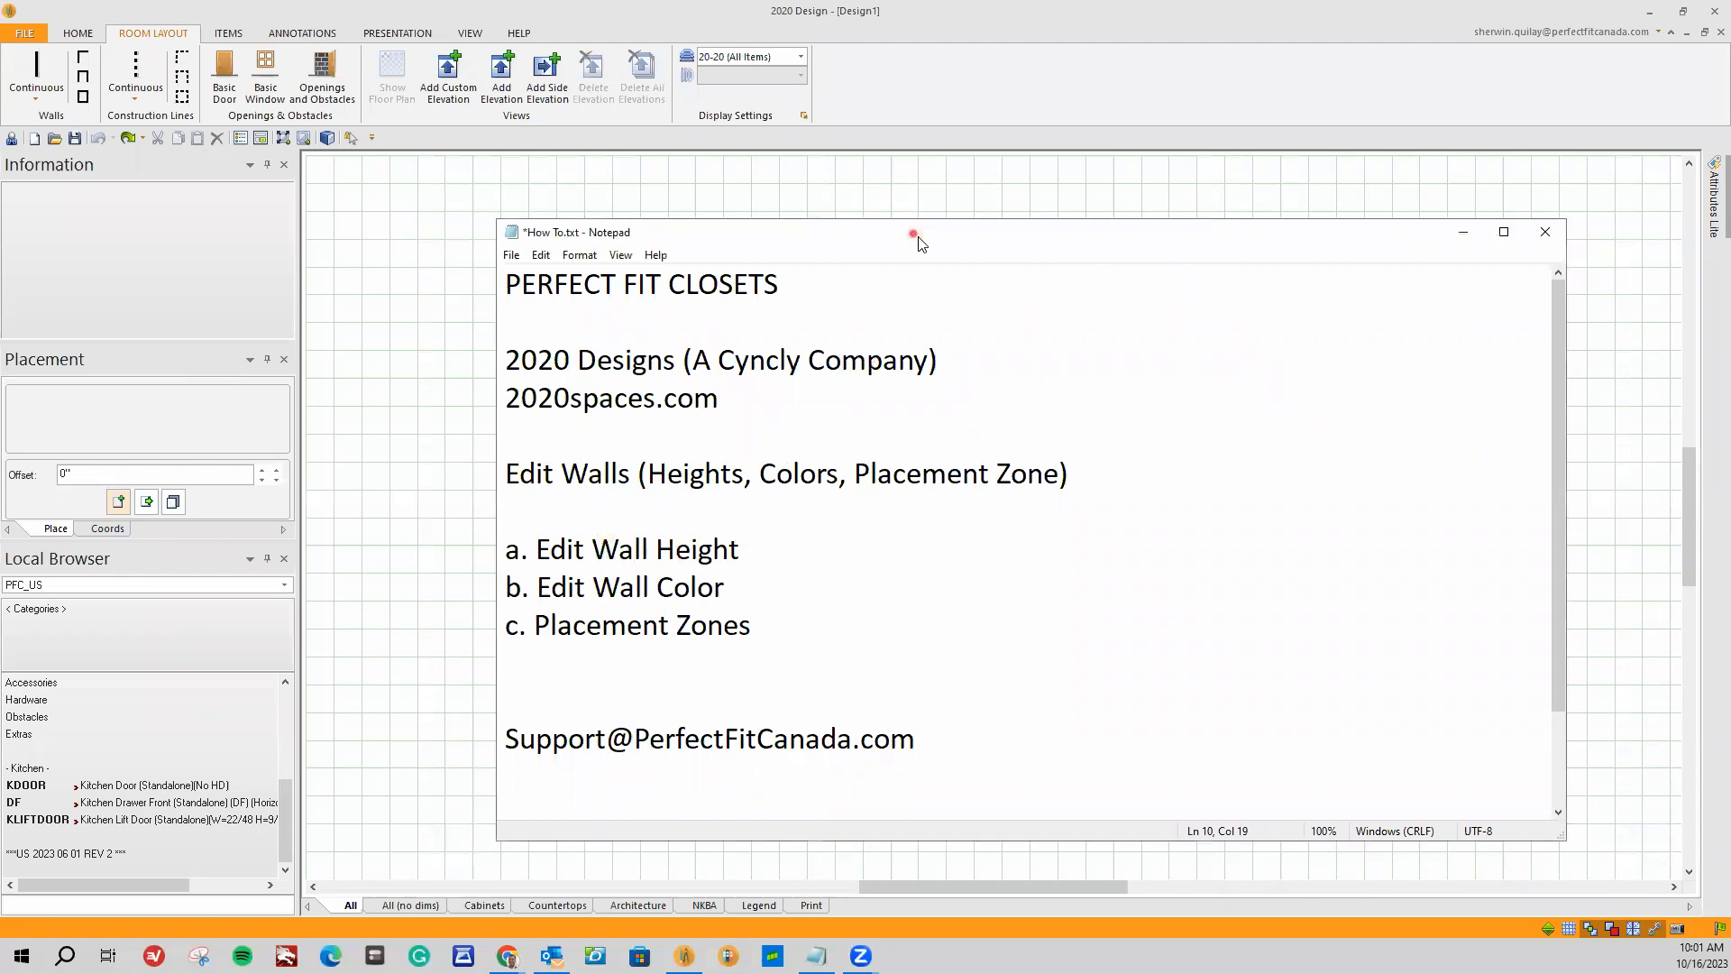
Step: Draw three connected continuous walls in a U shape, with lengths of 24", 80" and 24"
click(1464, 232)
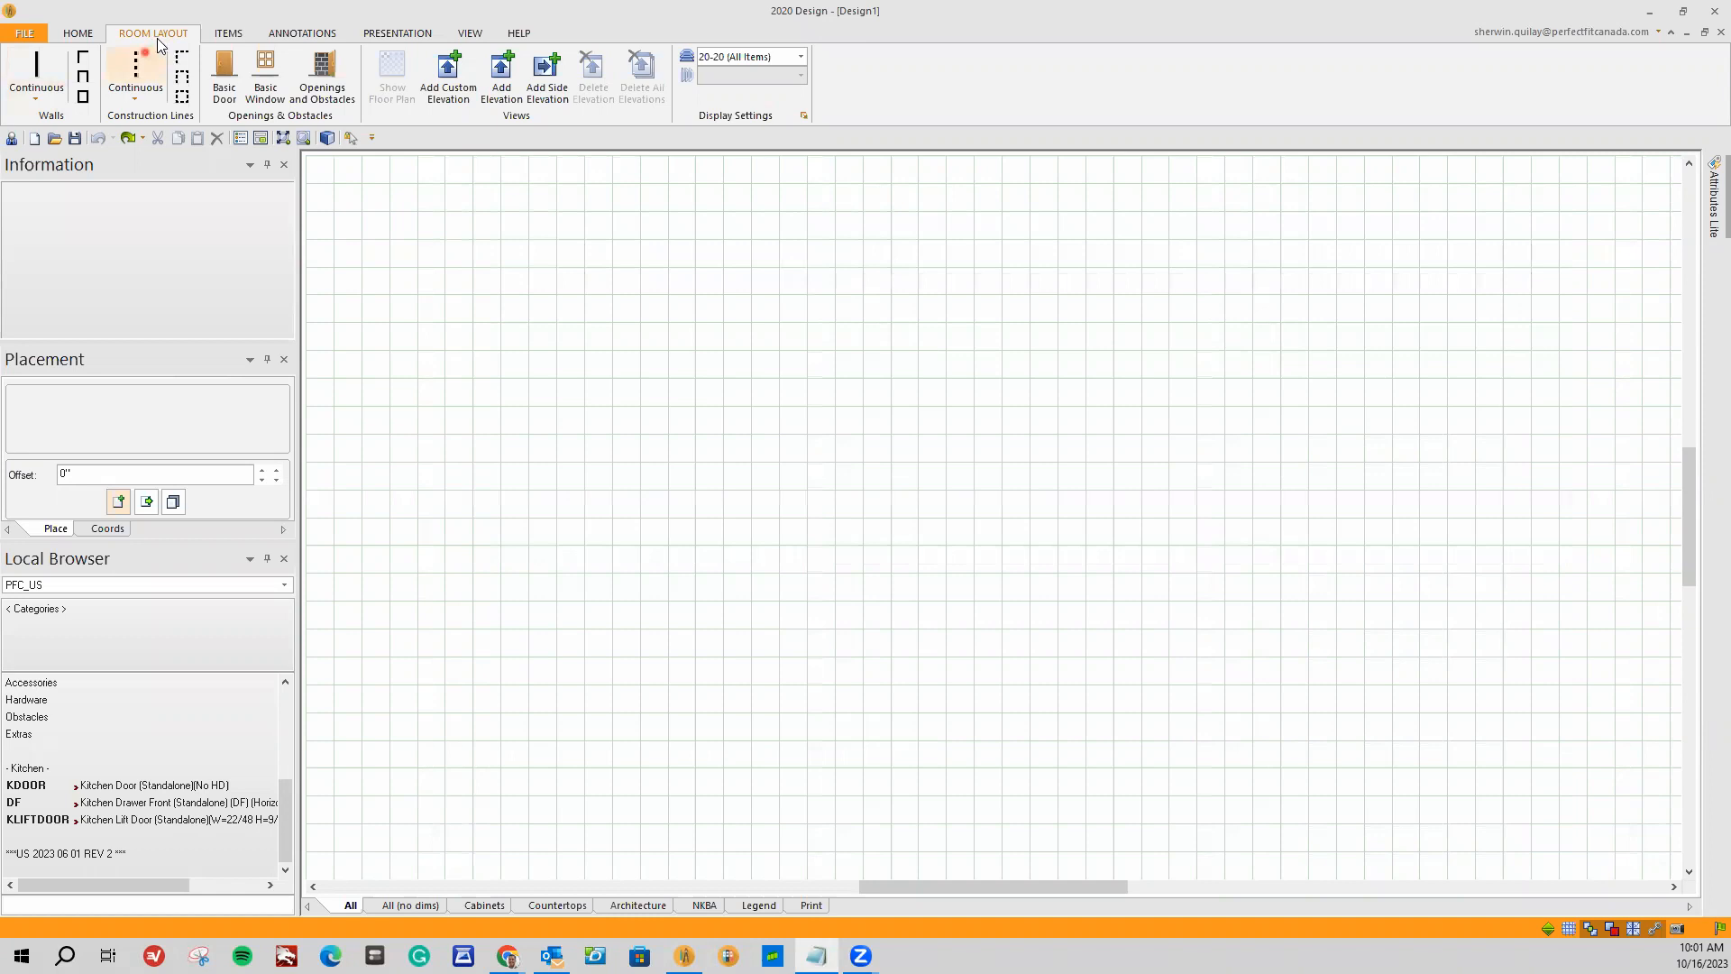
click(37, 86)
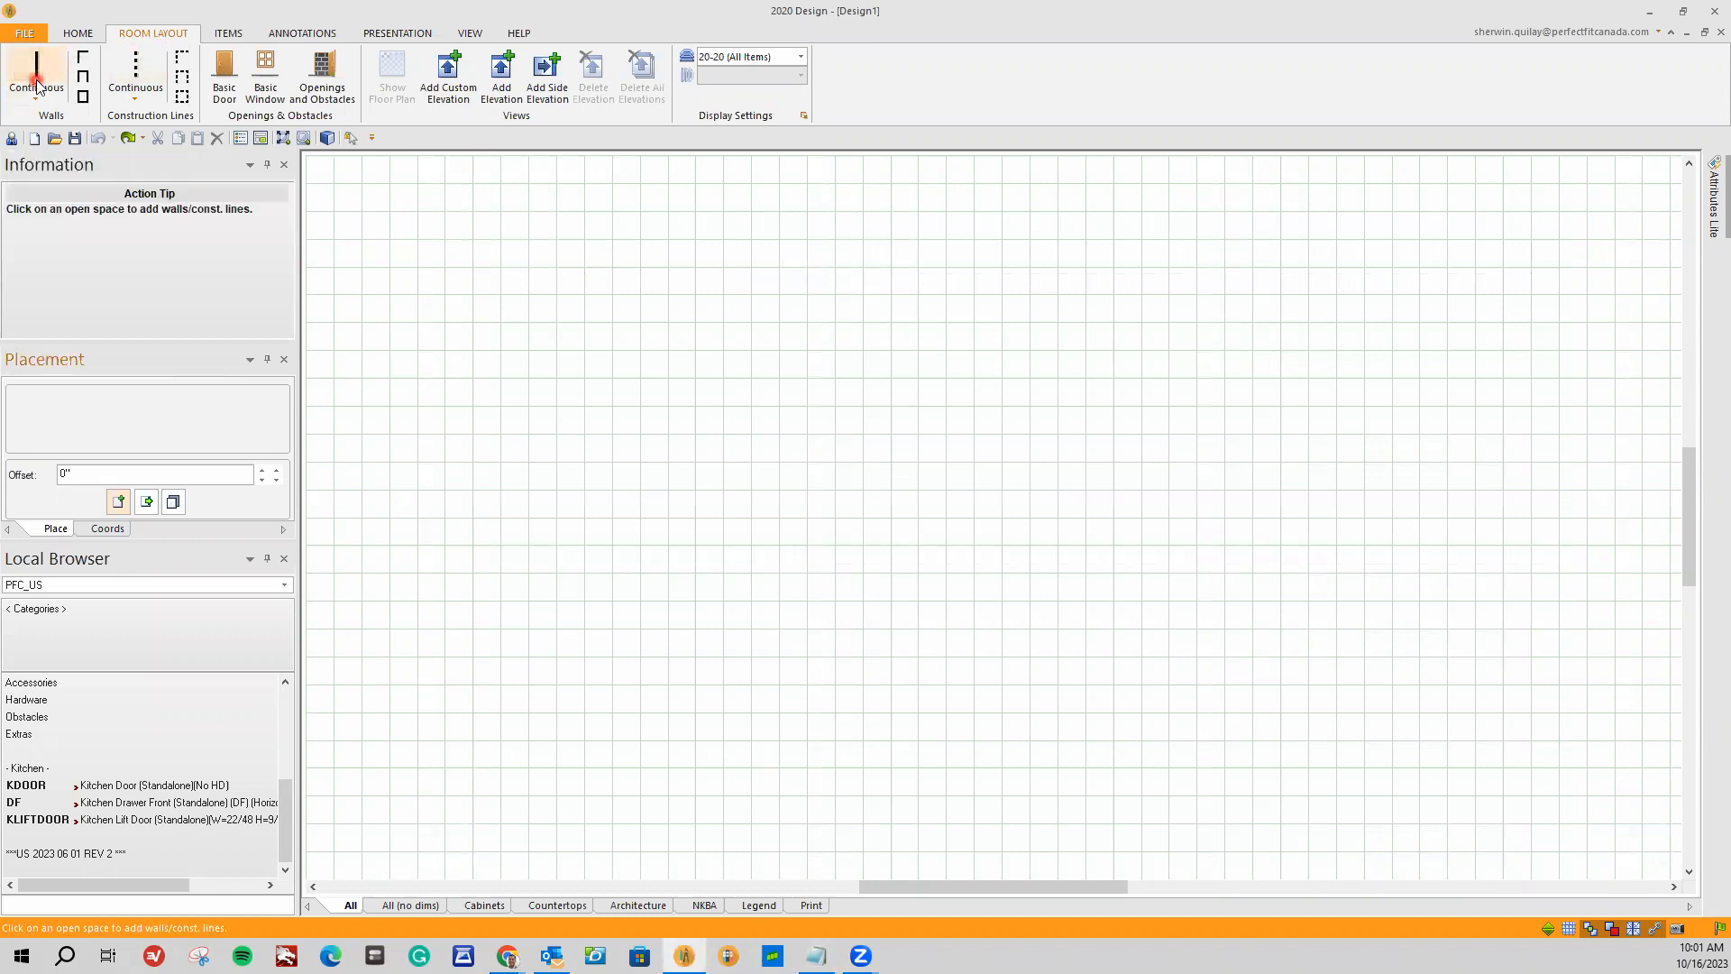
click(494, 617)
text(2)
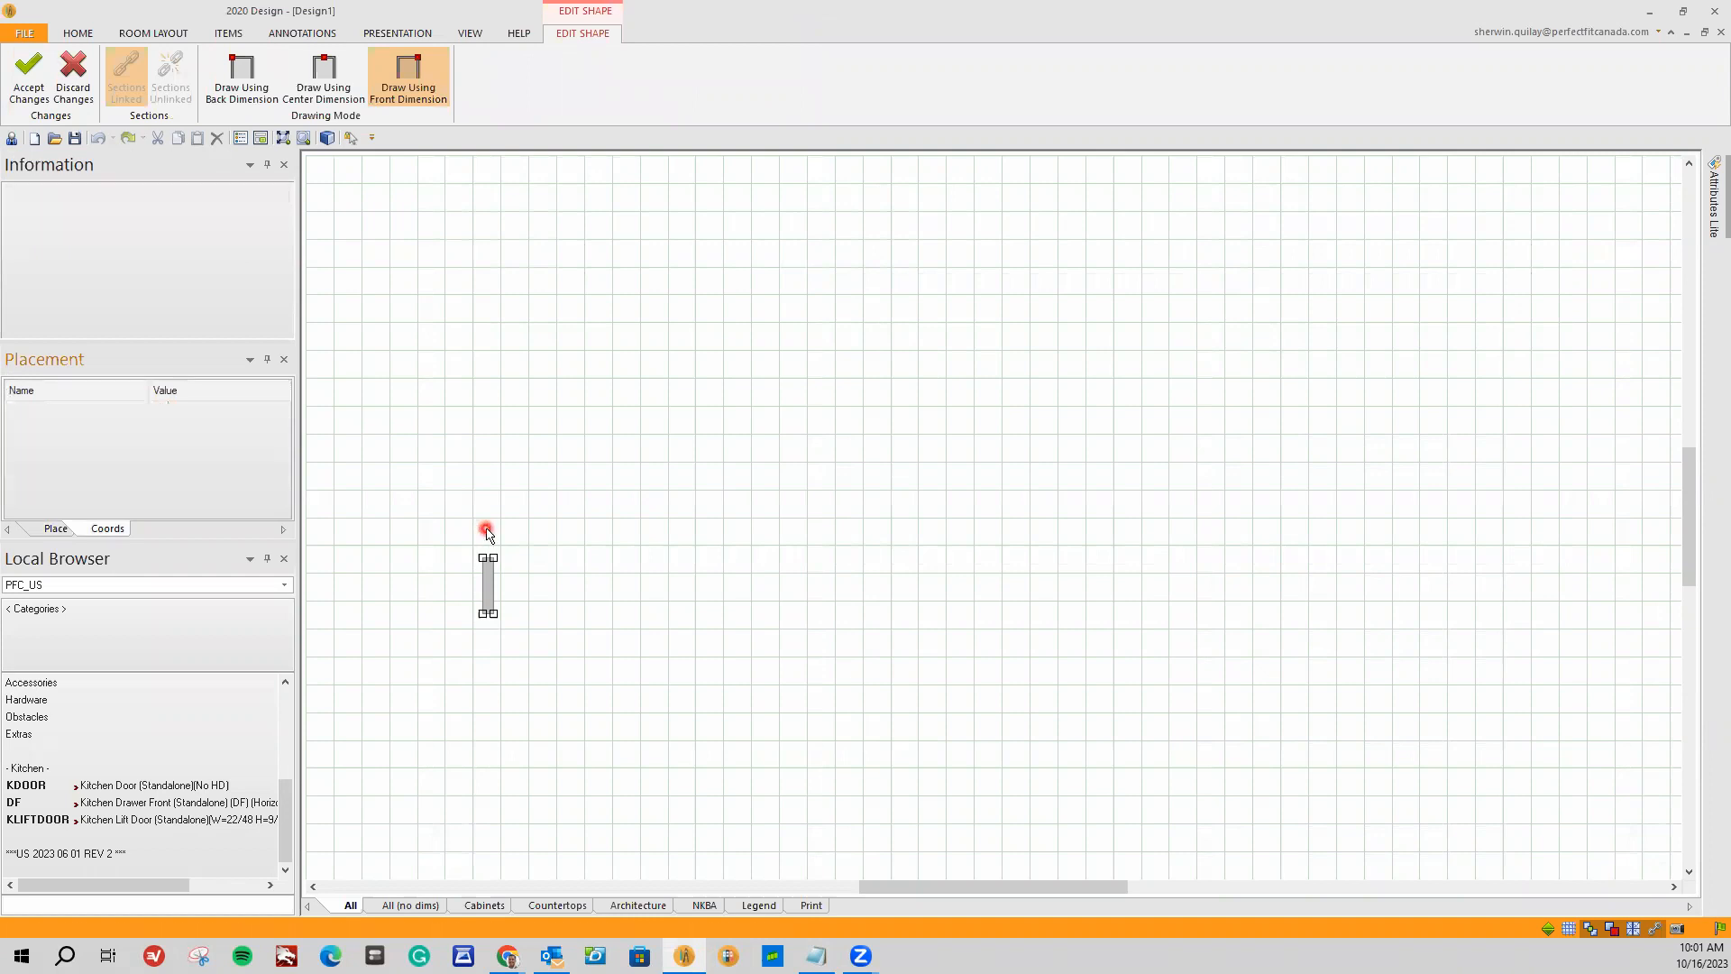
key(Return)
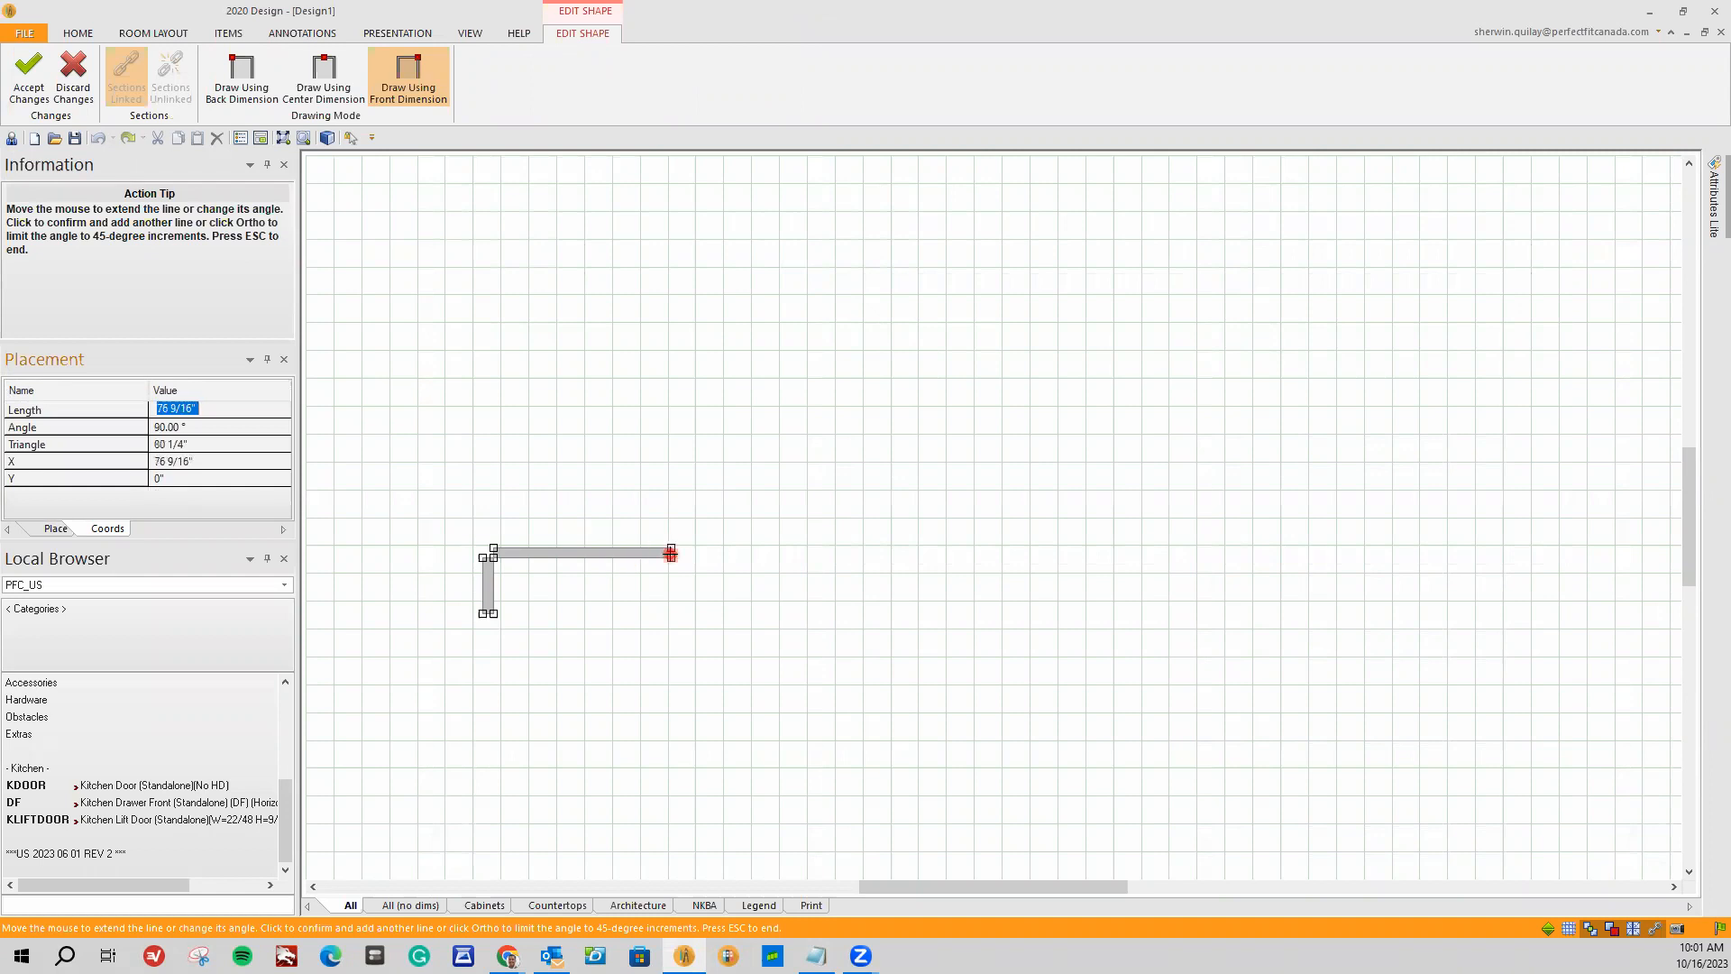
text(80)
key(Return)
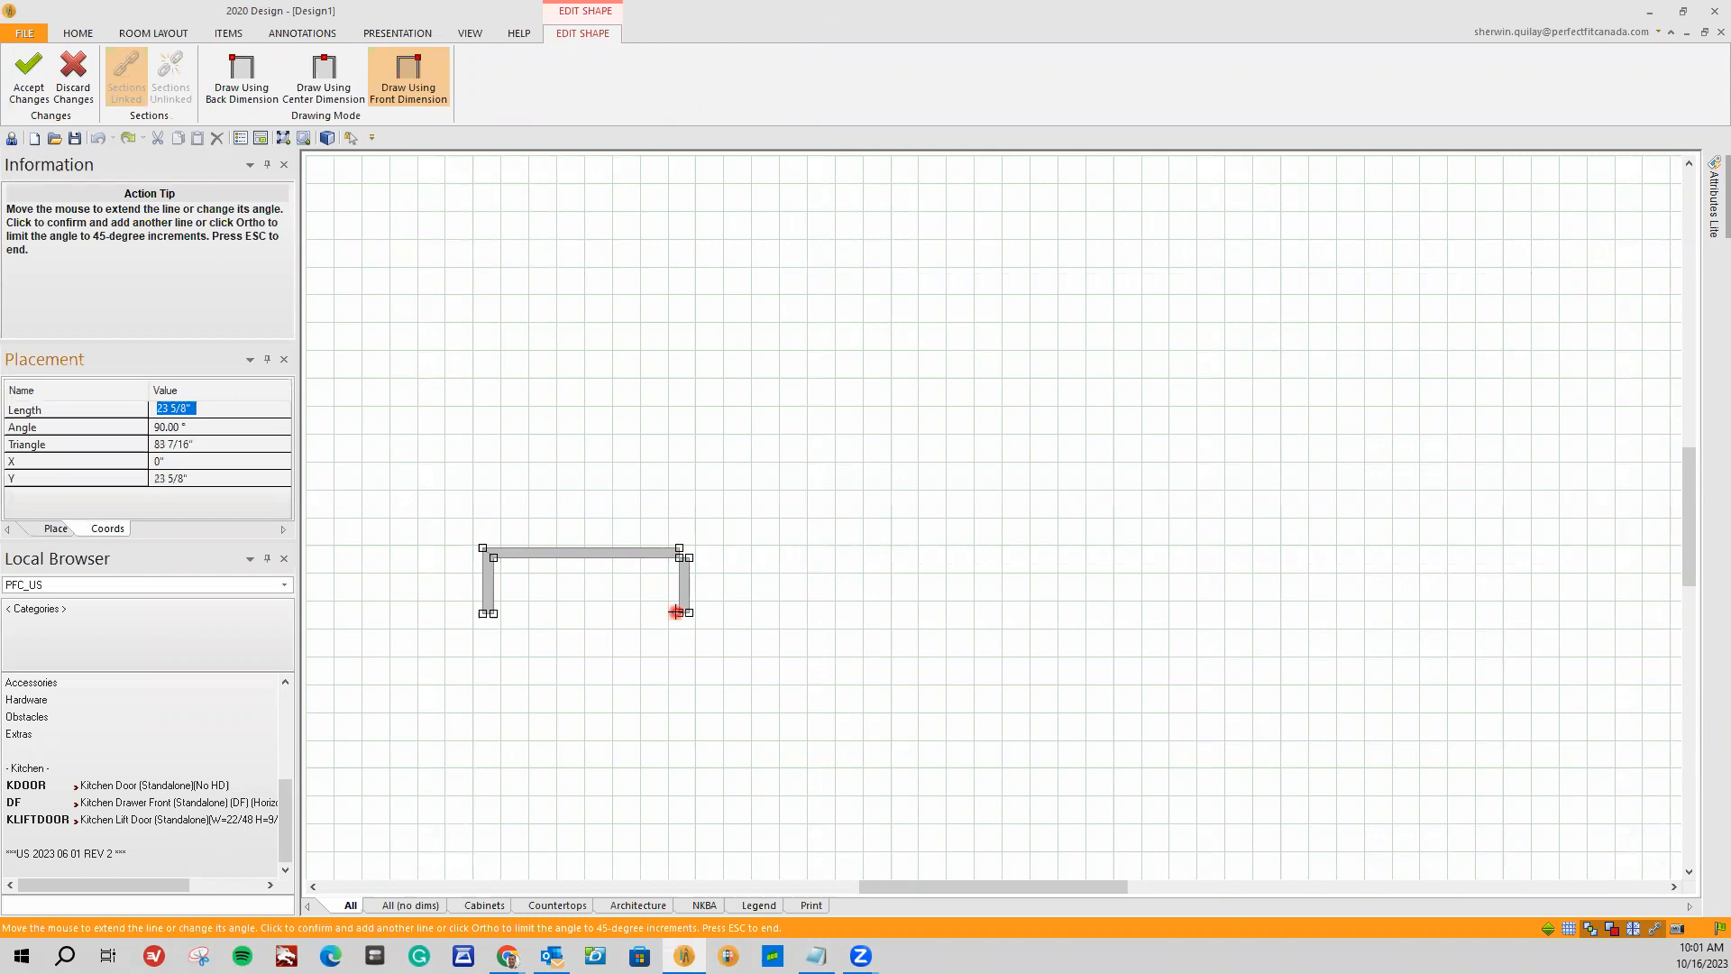
text(24)
key(Return)
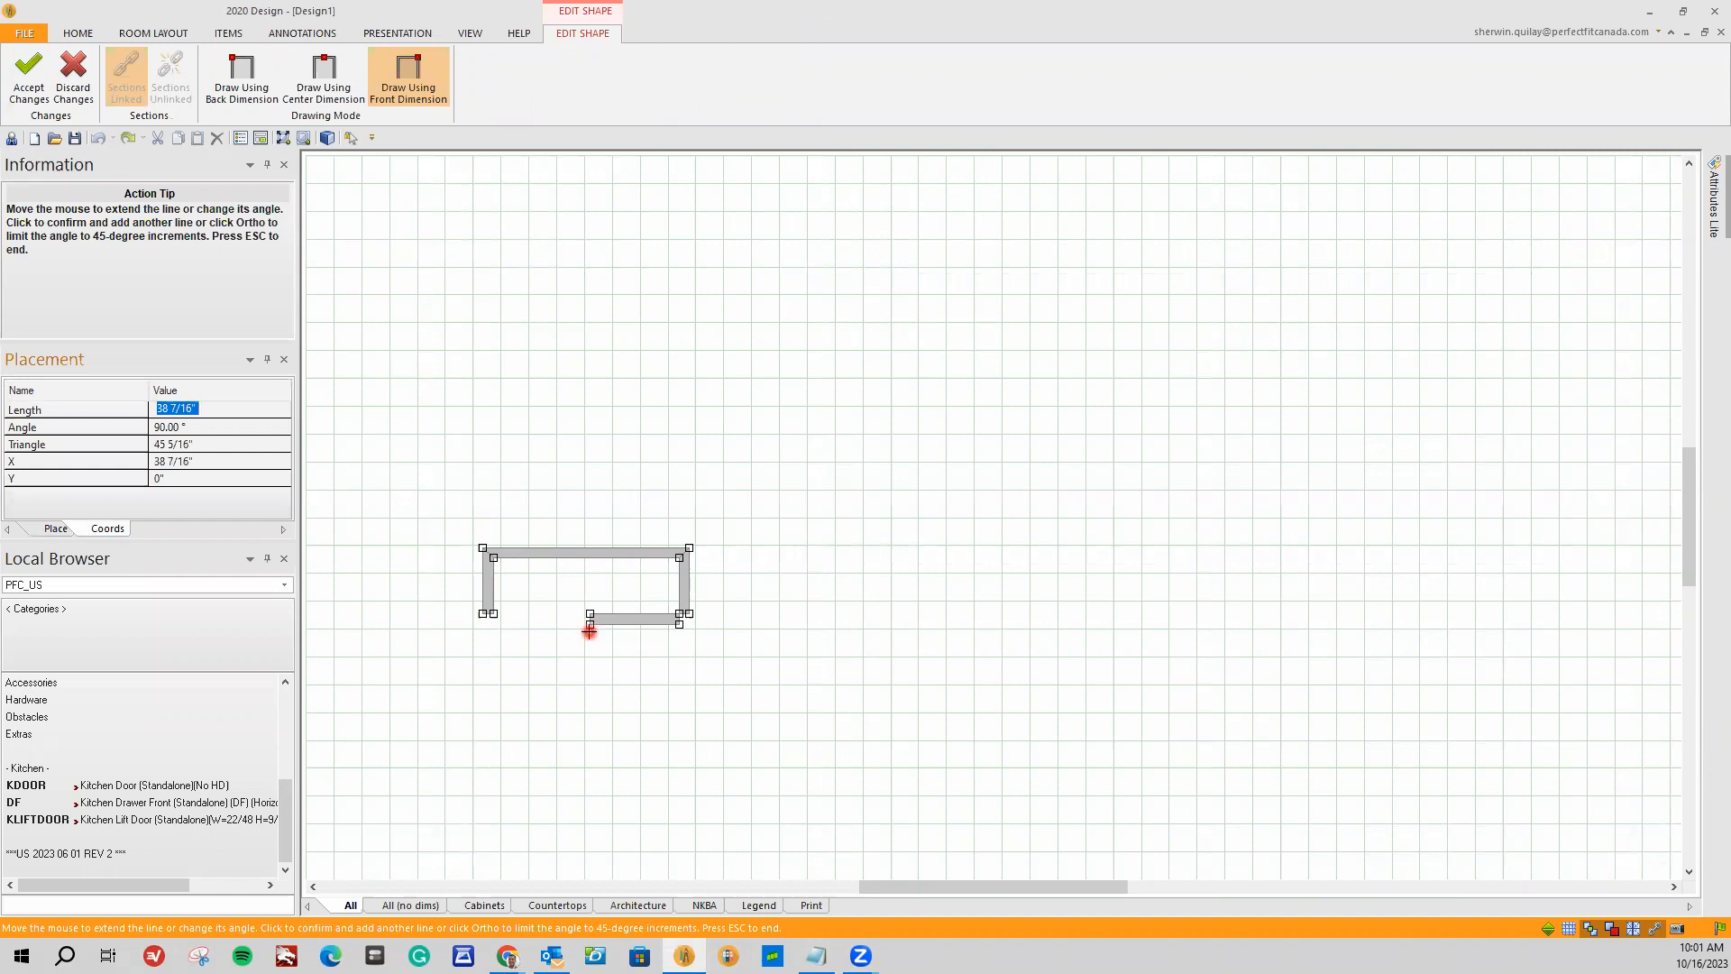
key(Escape)
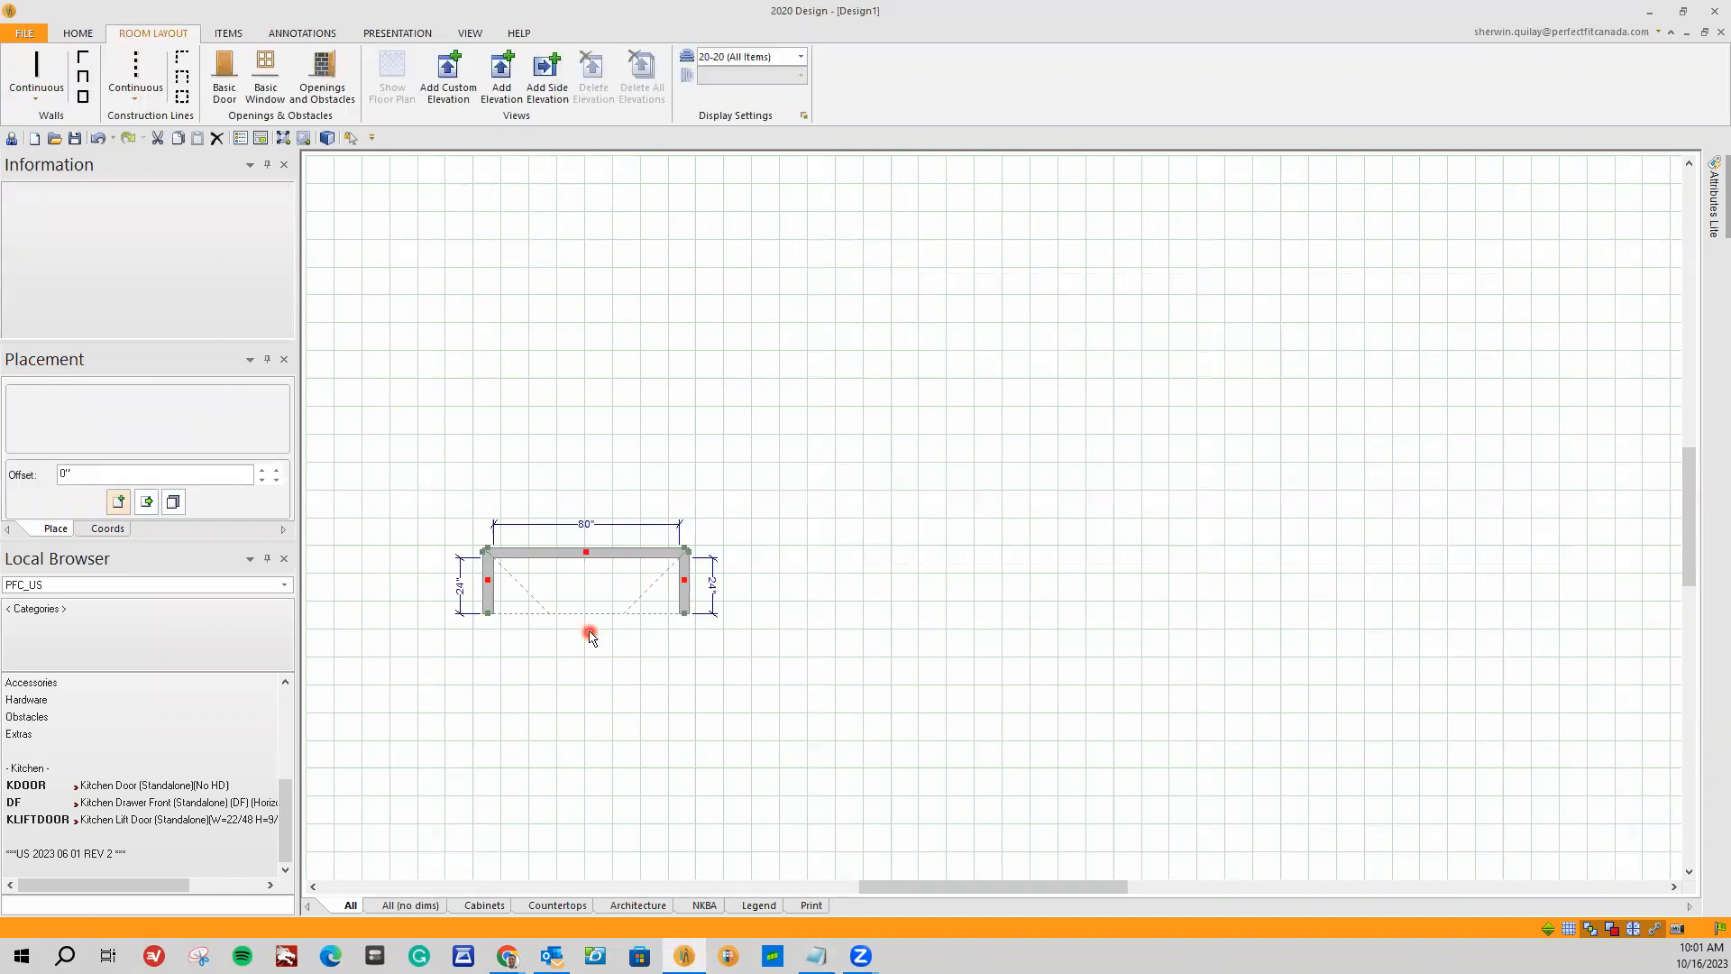
scroll(588, 631, up, 3)
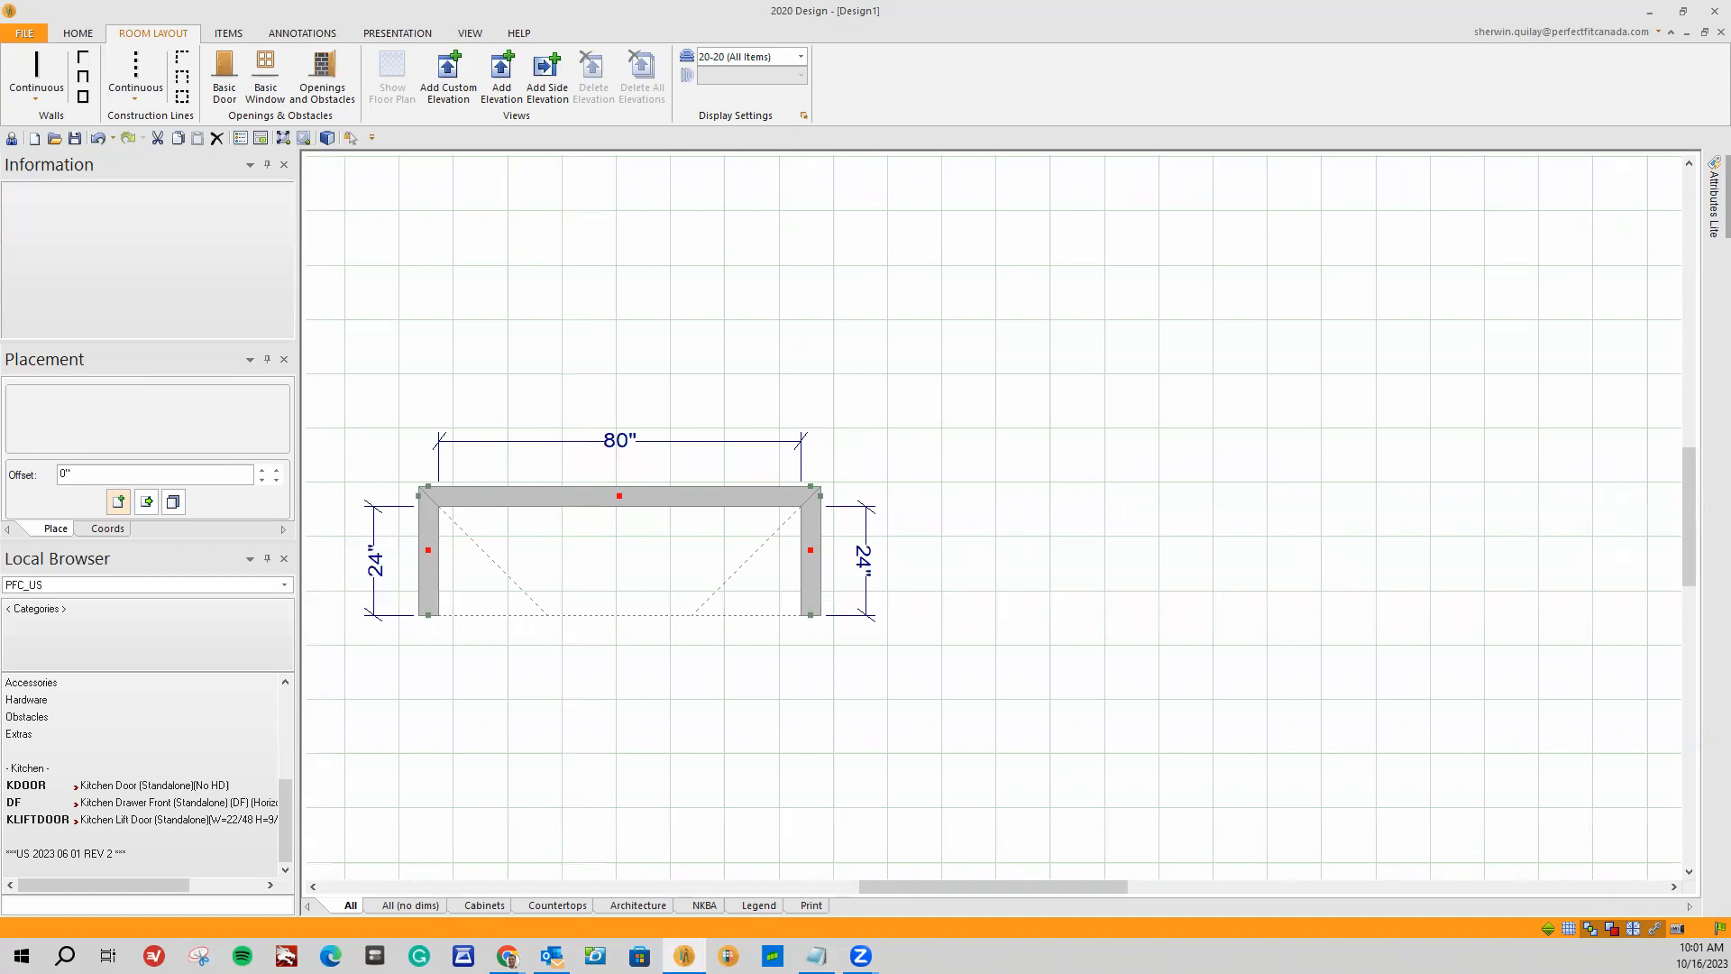
Step: Review the back wall's properties, each wall in Wall Group 1, and the group's type and material settings
click(816, 956)
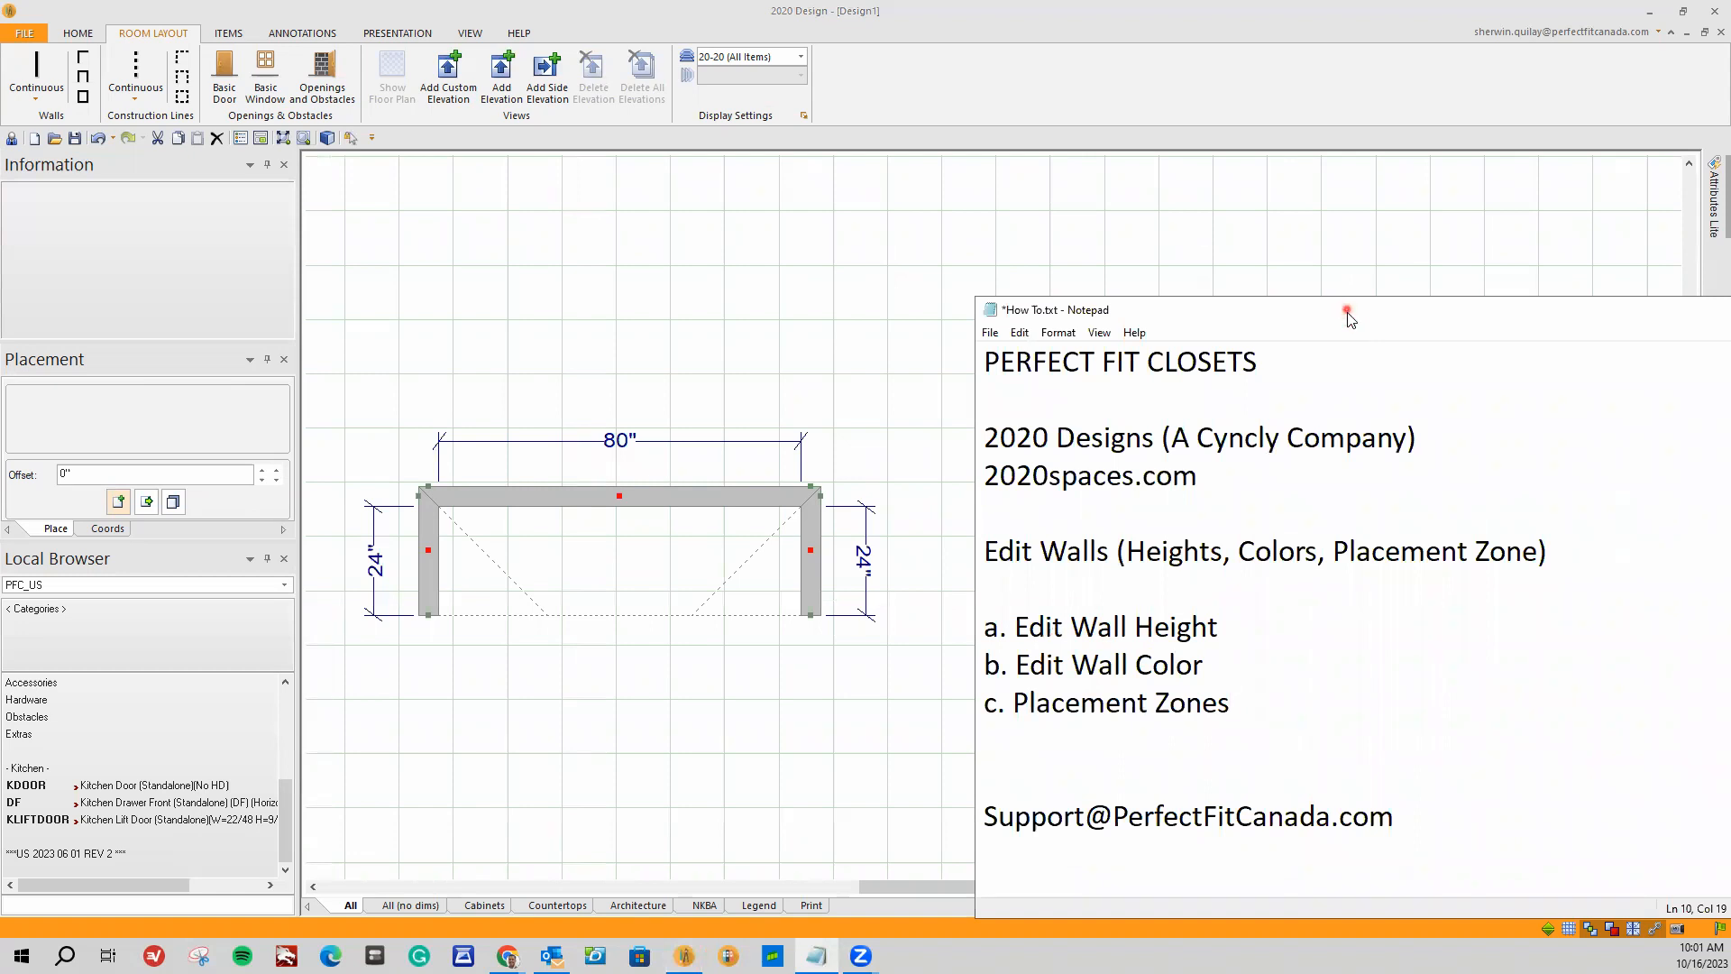
click(957, 529)
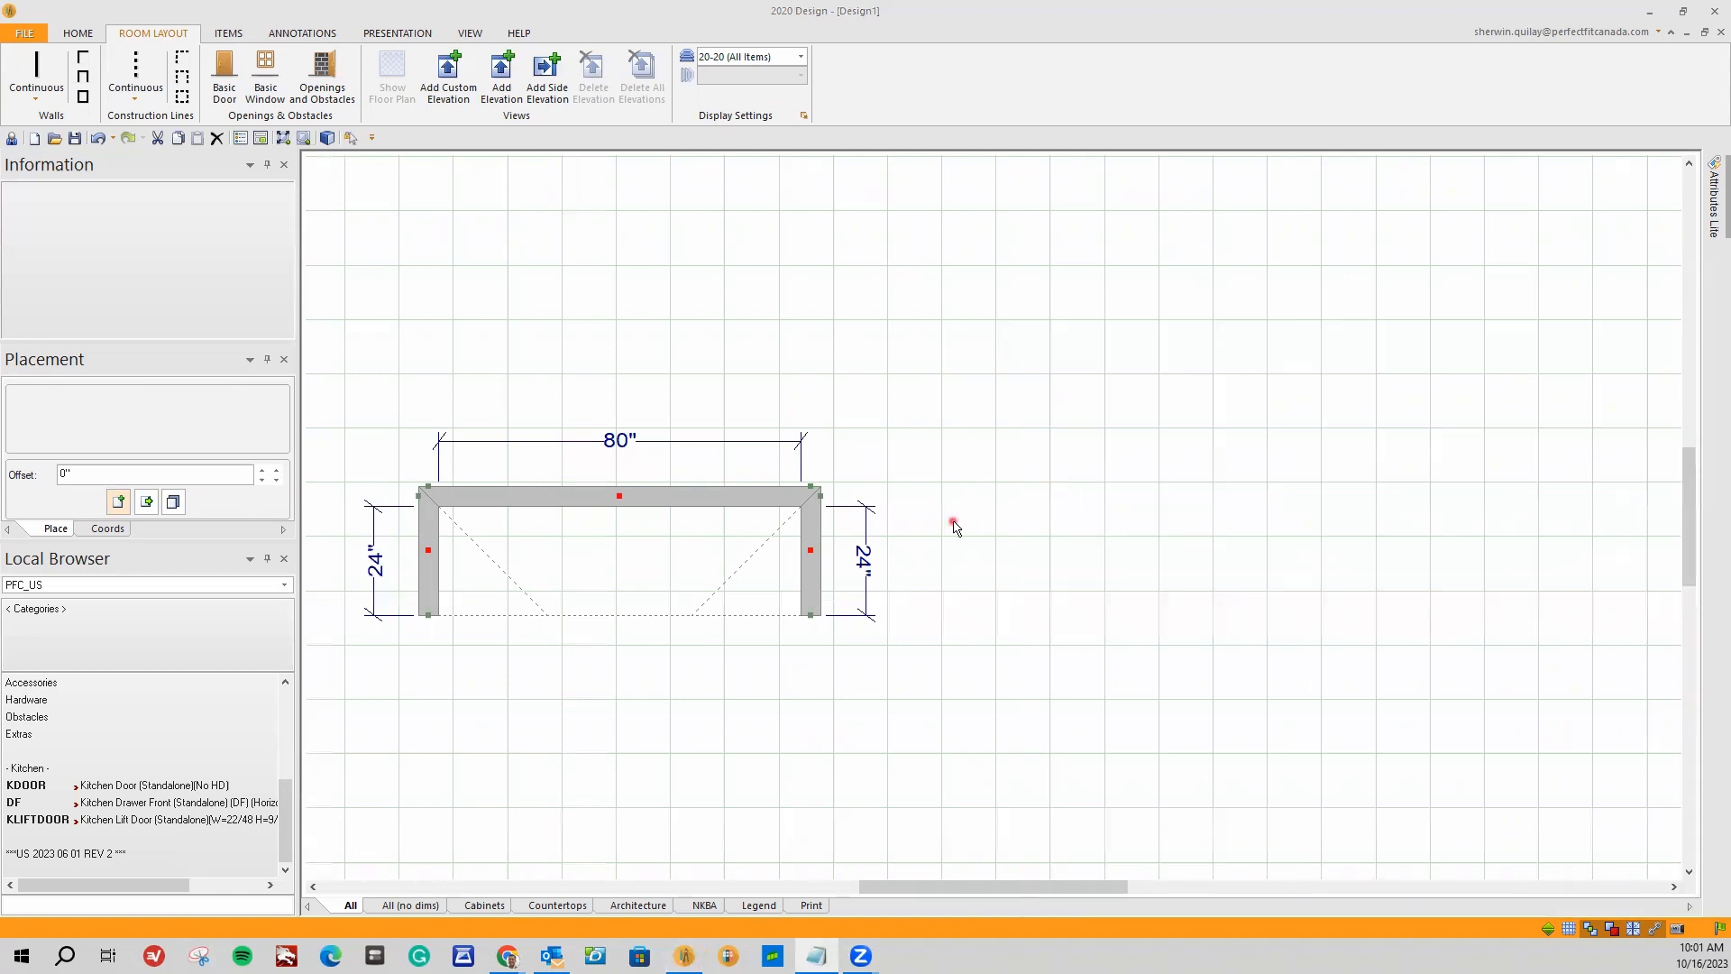
right_click(748, 506)
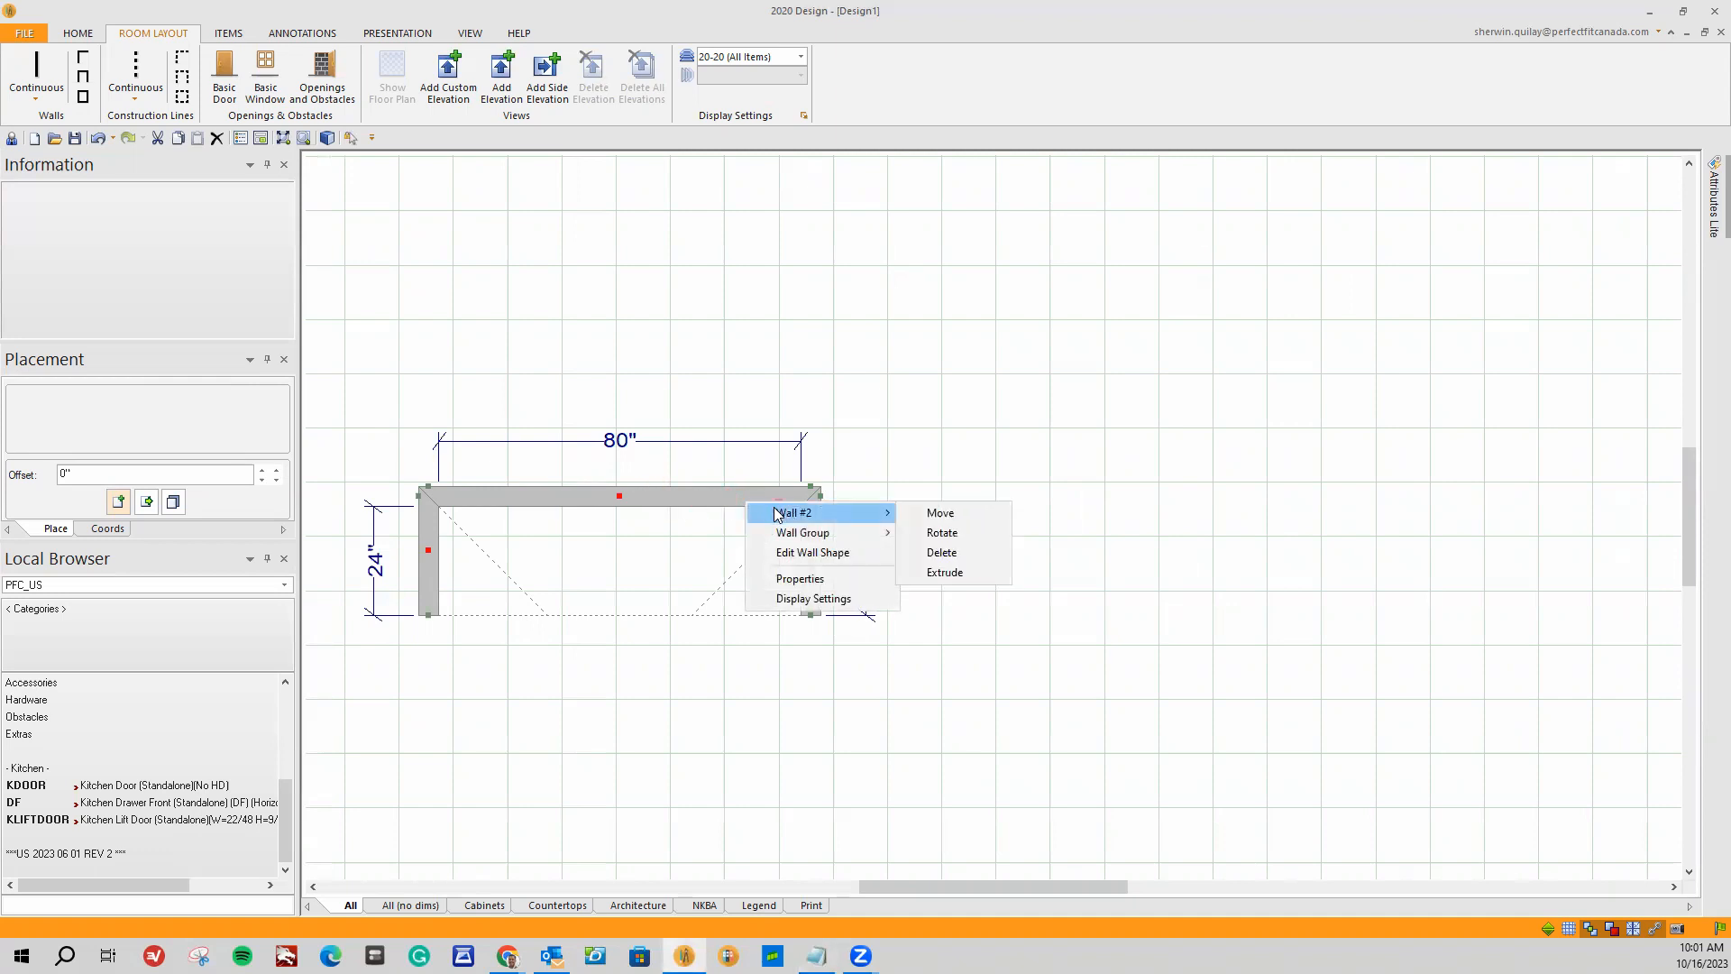
click(797, 578)
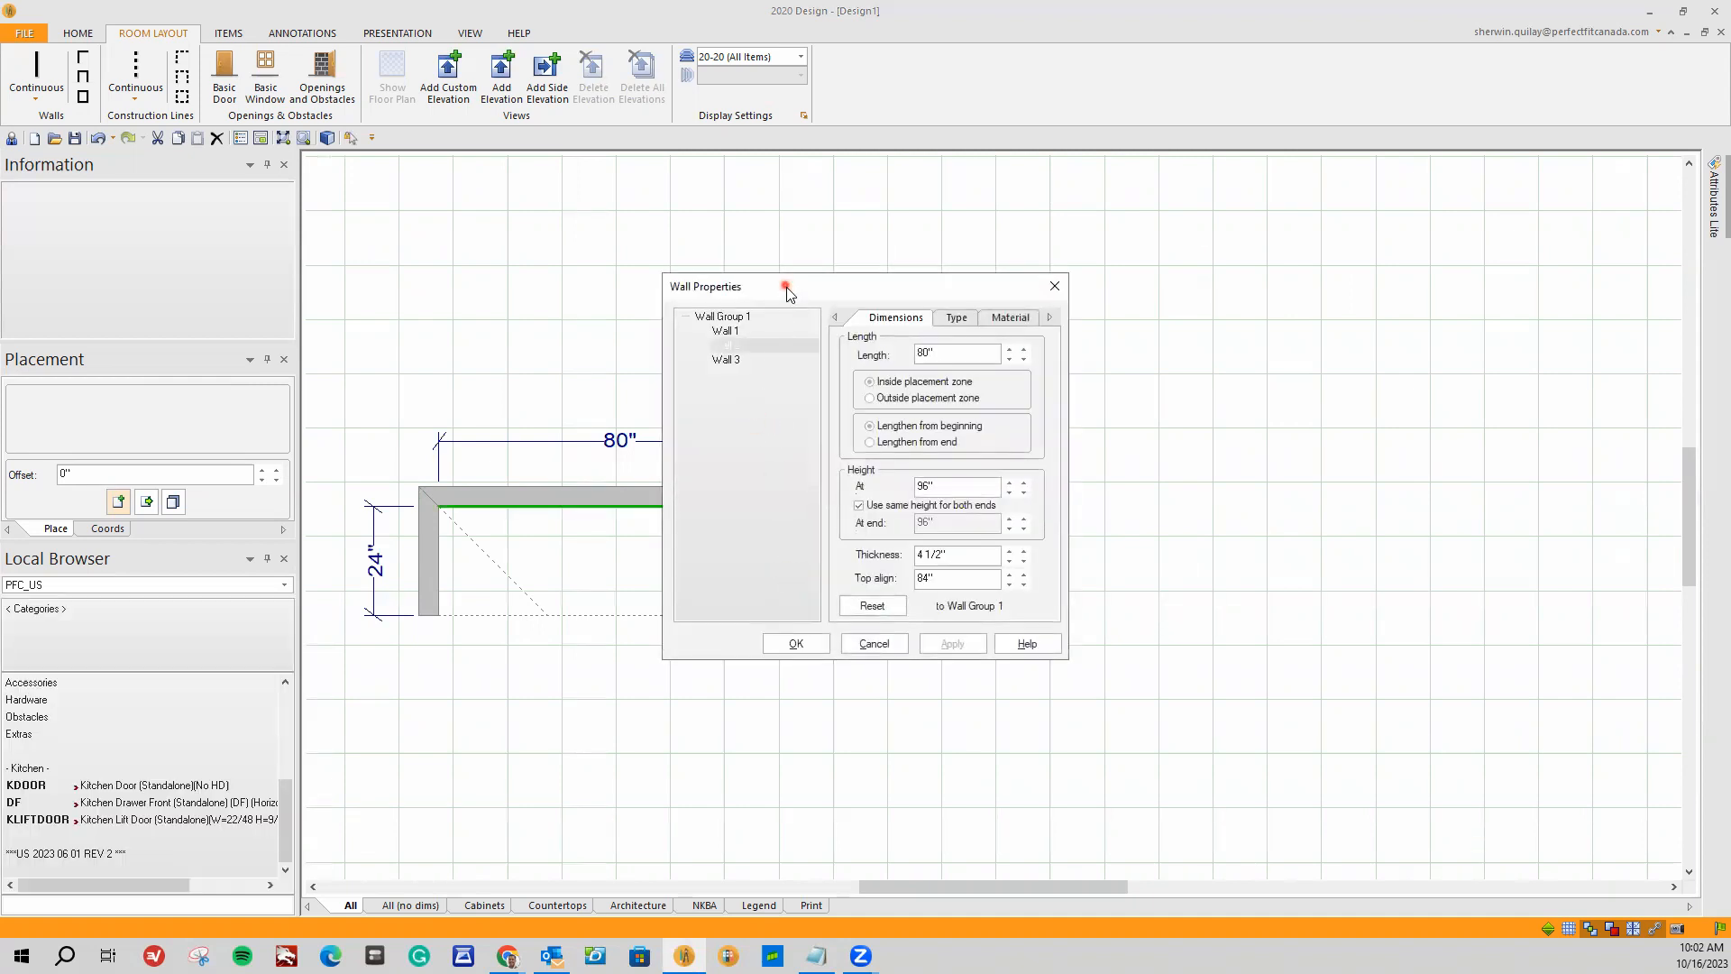
drag(787, 286, 1023, 381)
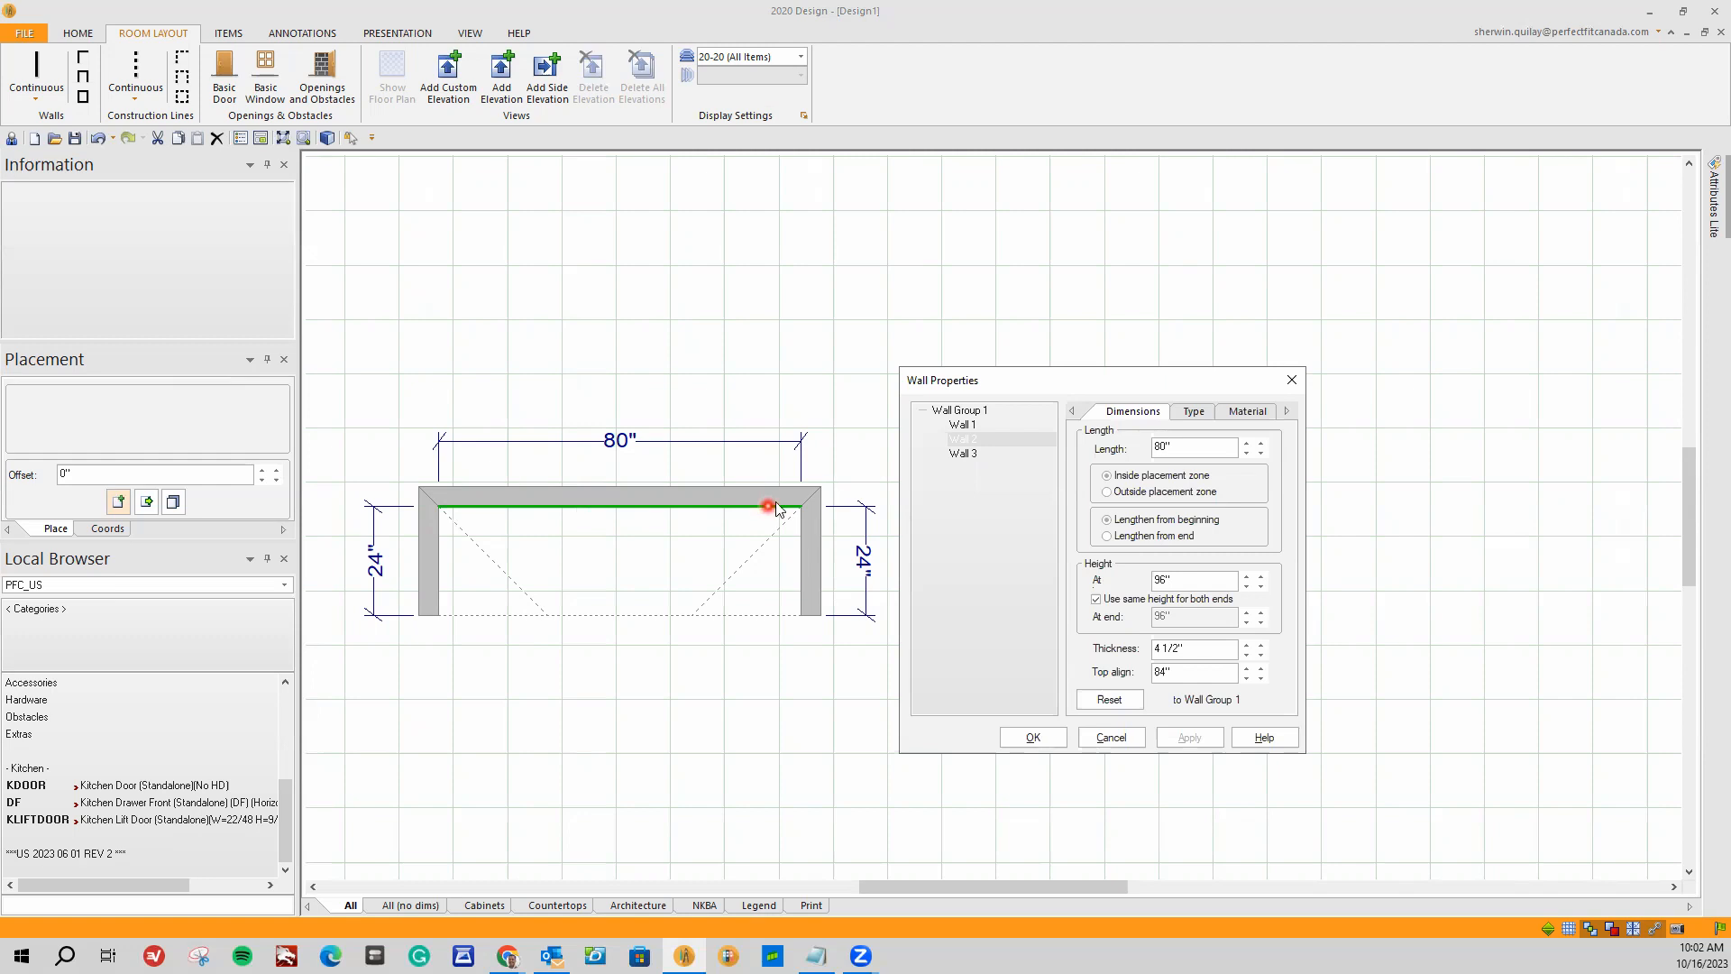
click(962, 425)
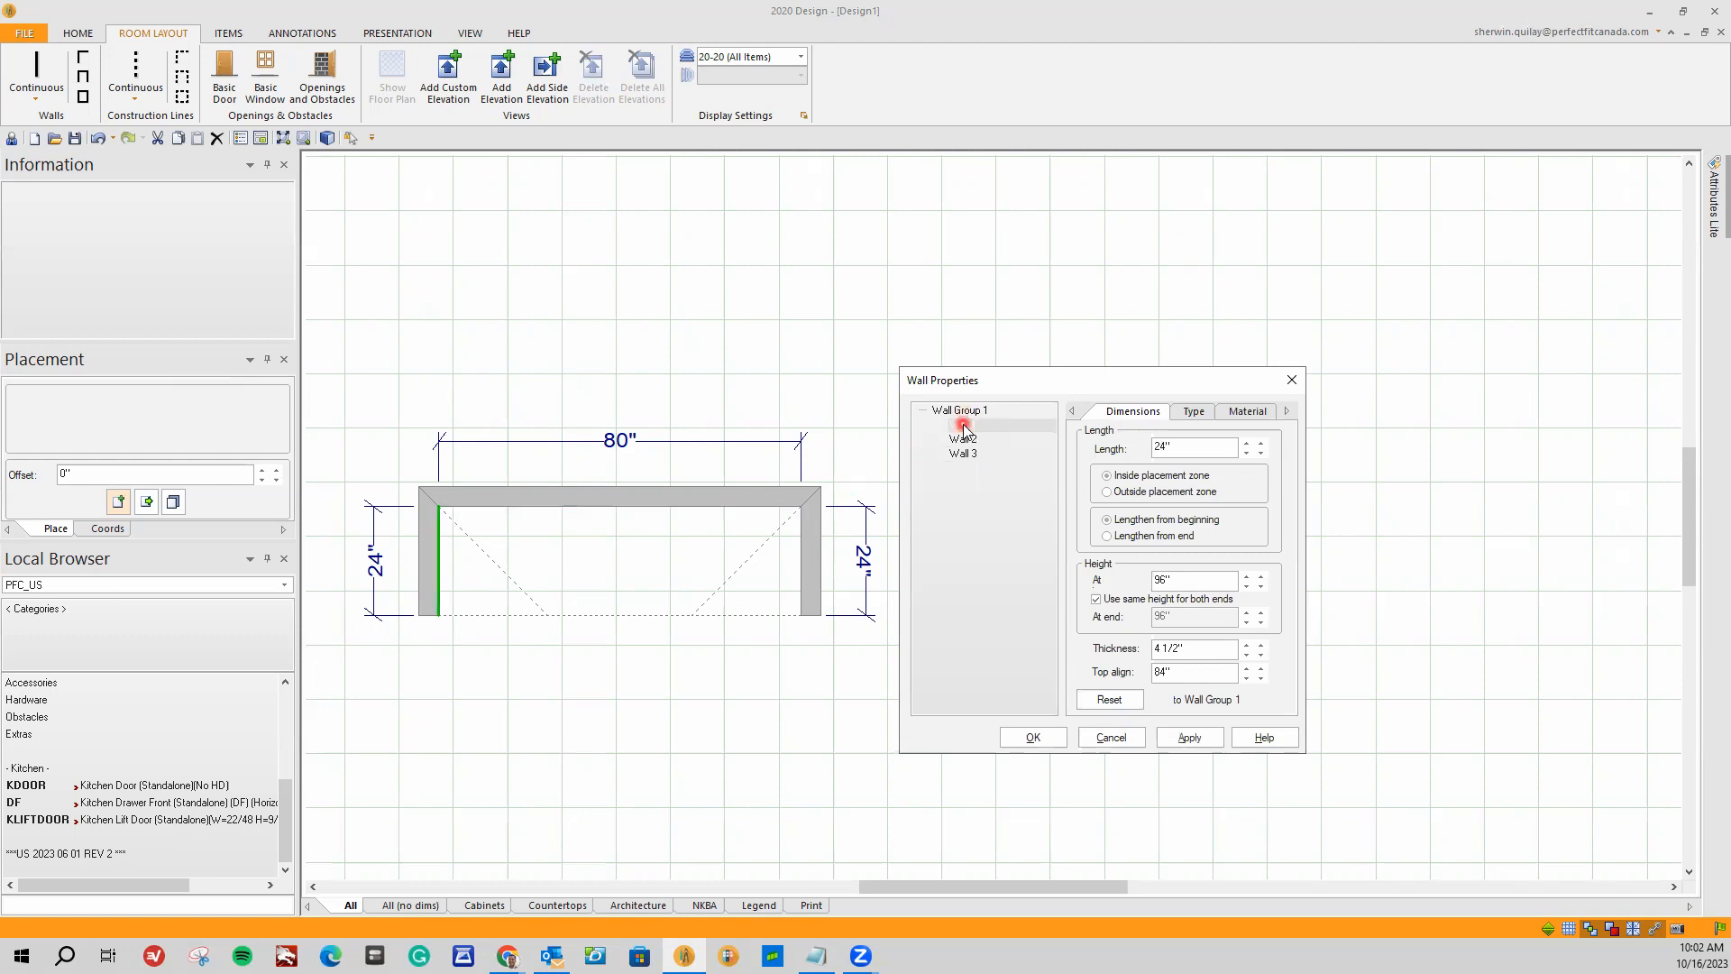
click(971, 441)
click(974, 458)
click(960, 412)
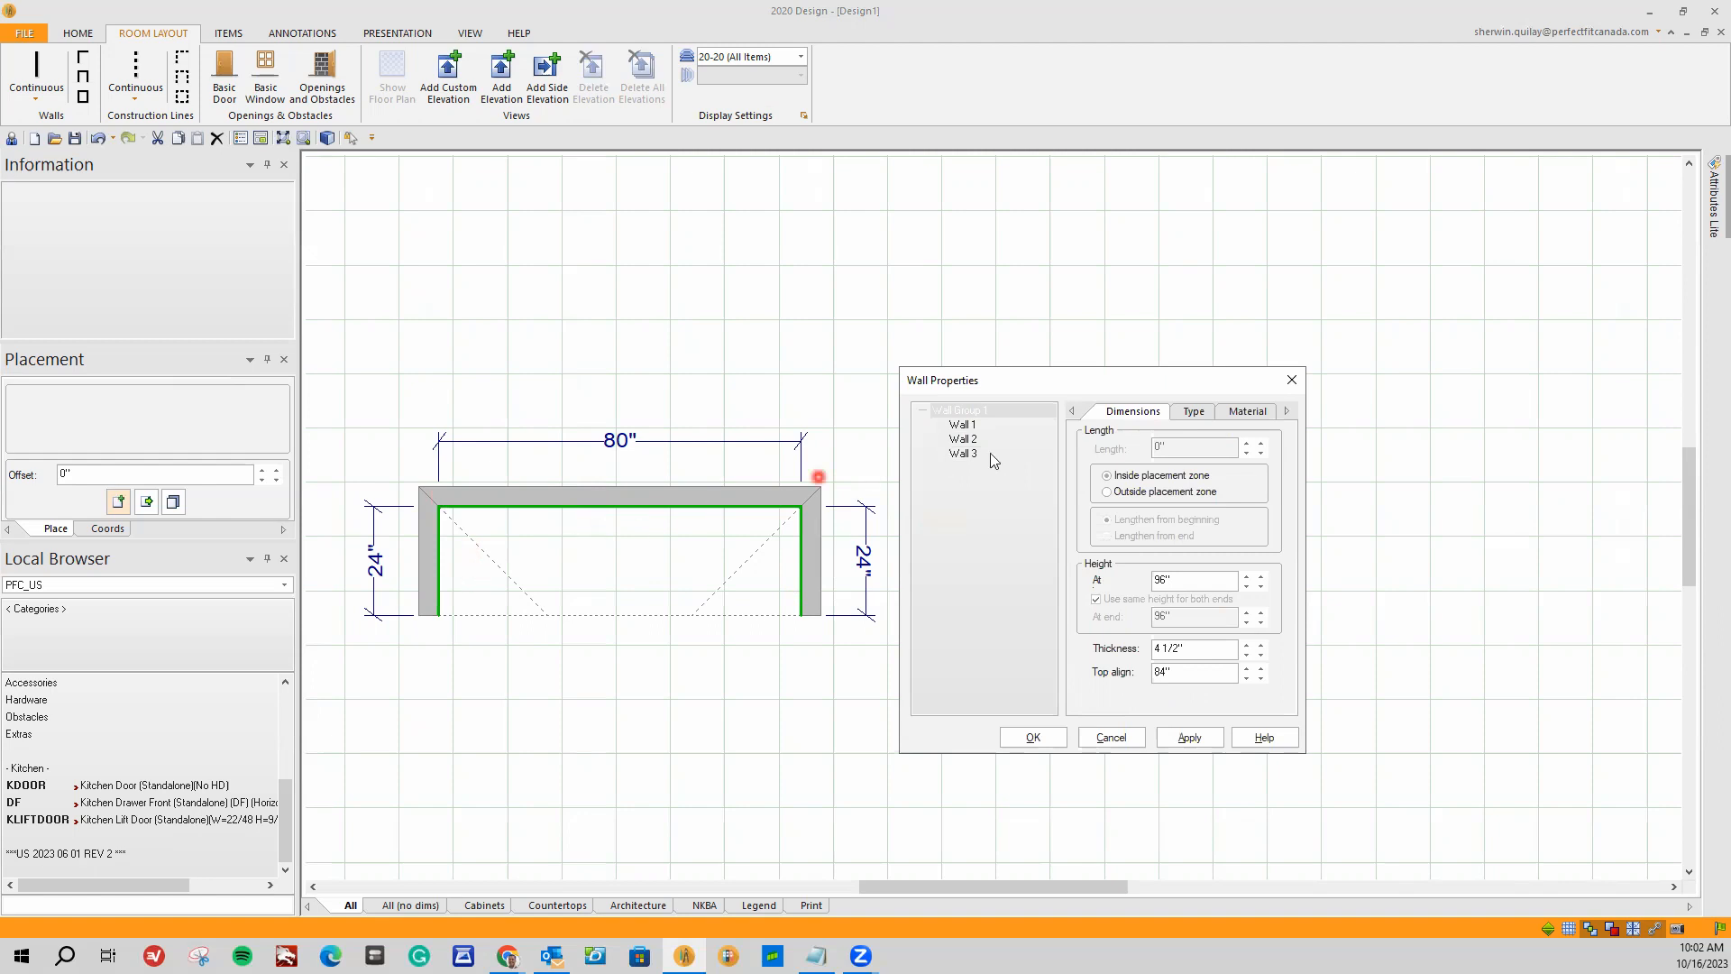
click(1192, 412)
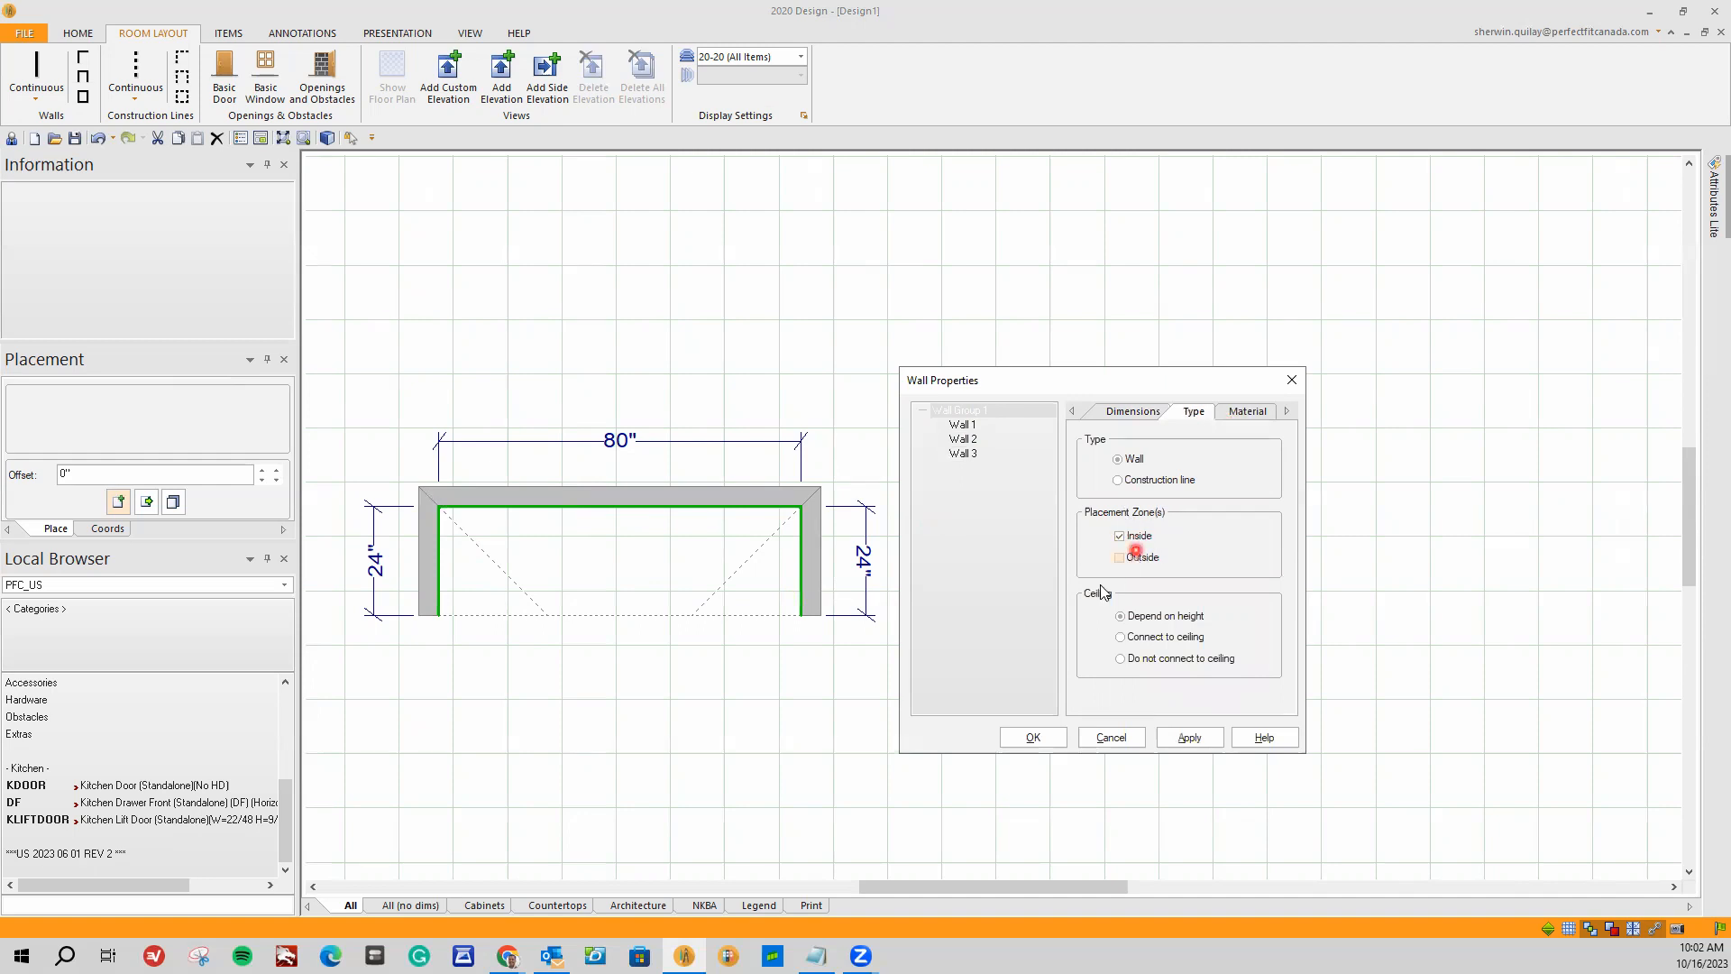
click(1251, 413)
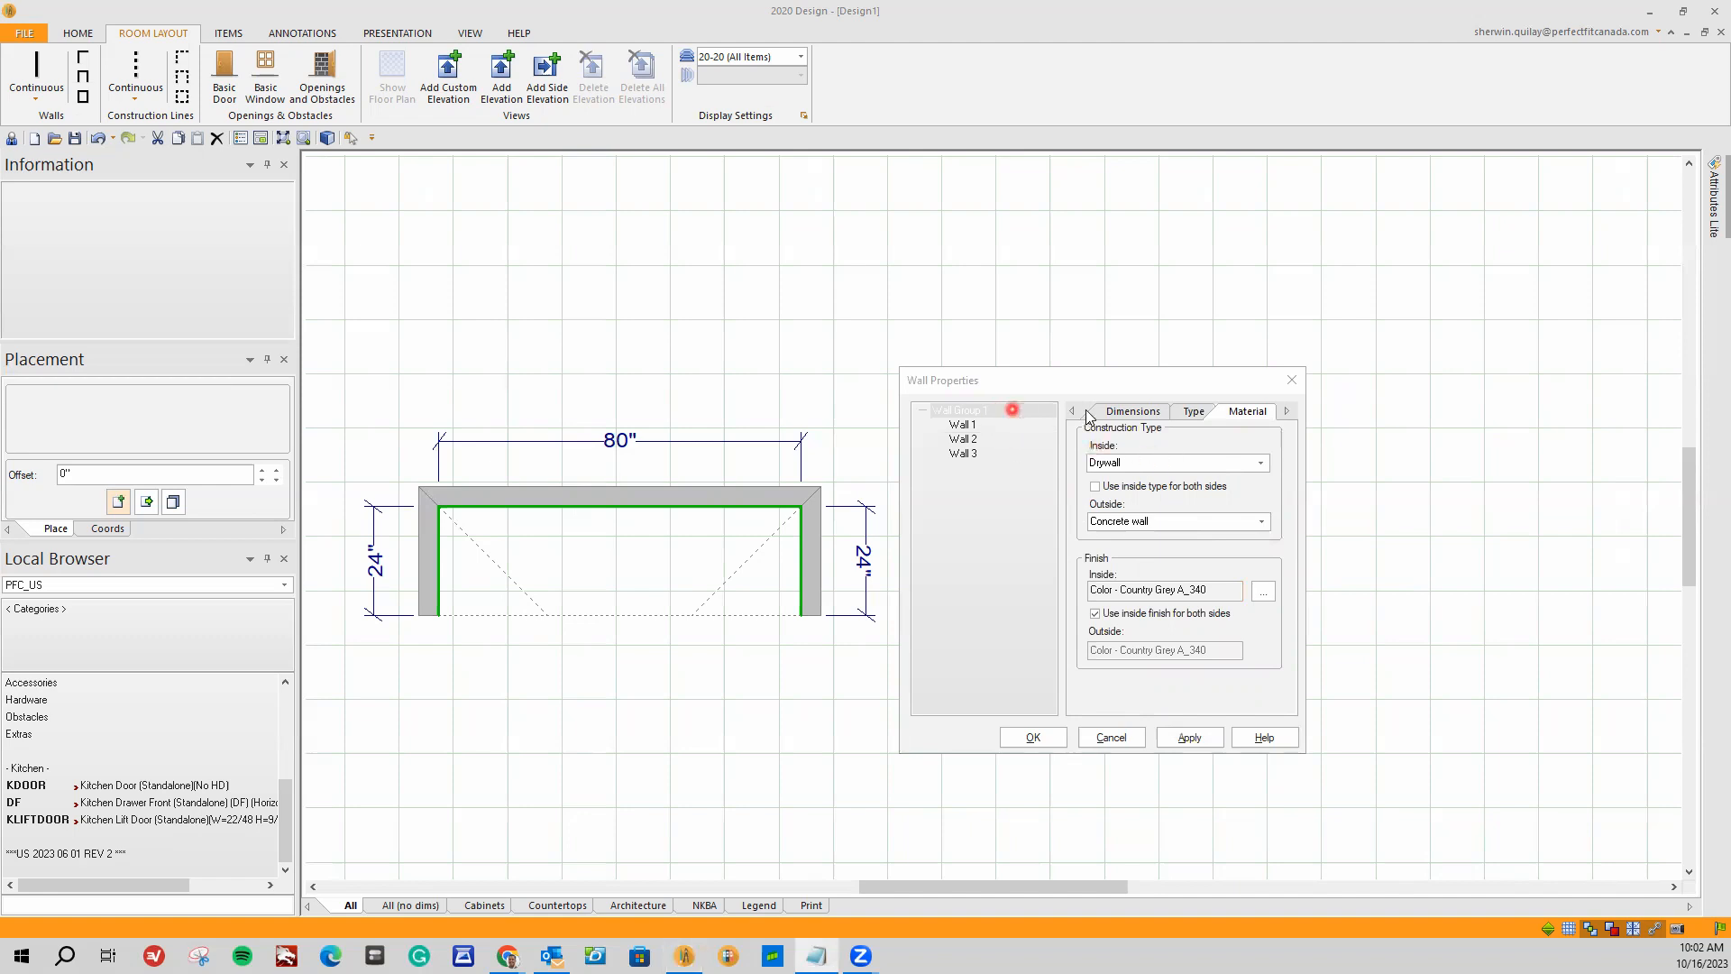
Step: Set the height of the whole Wall Group 1 to 120" and check the individual walls
click(1120, 411)
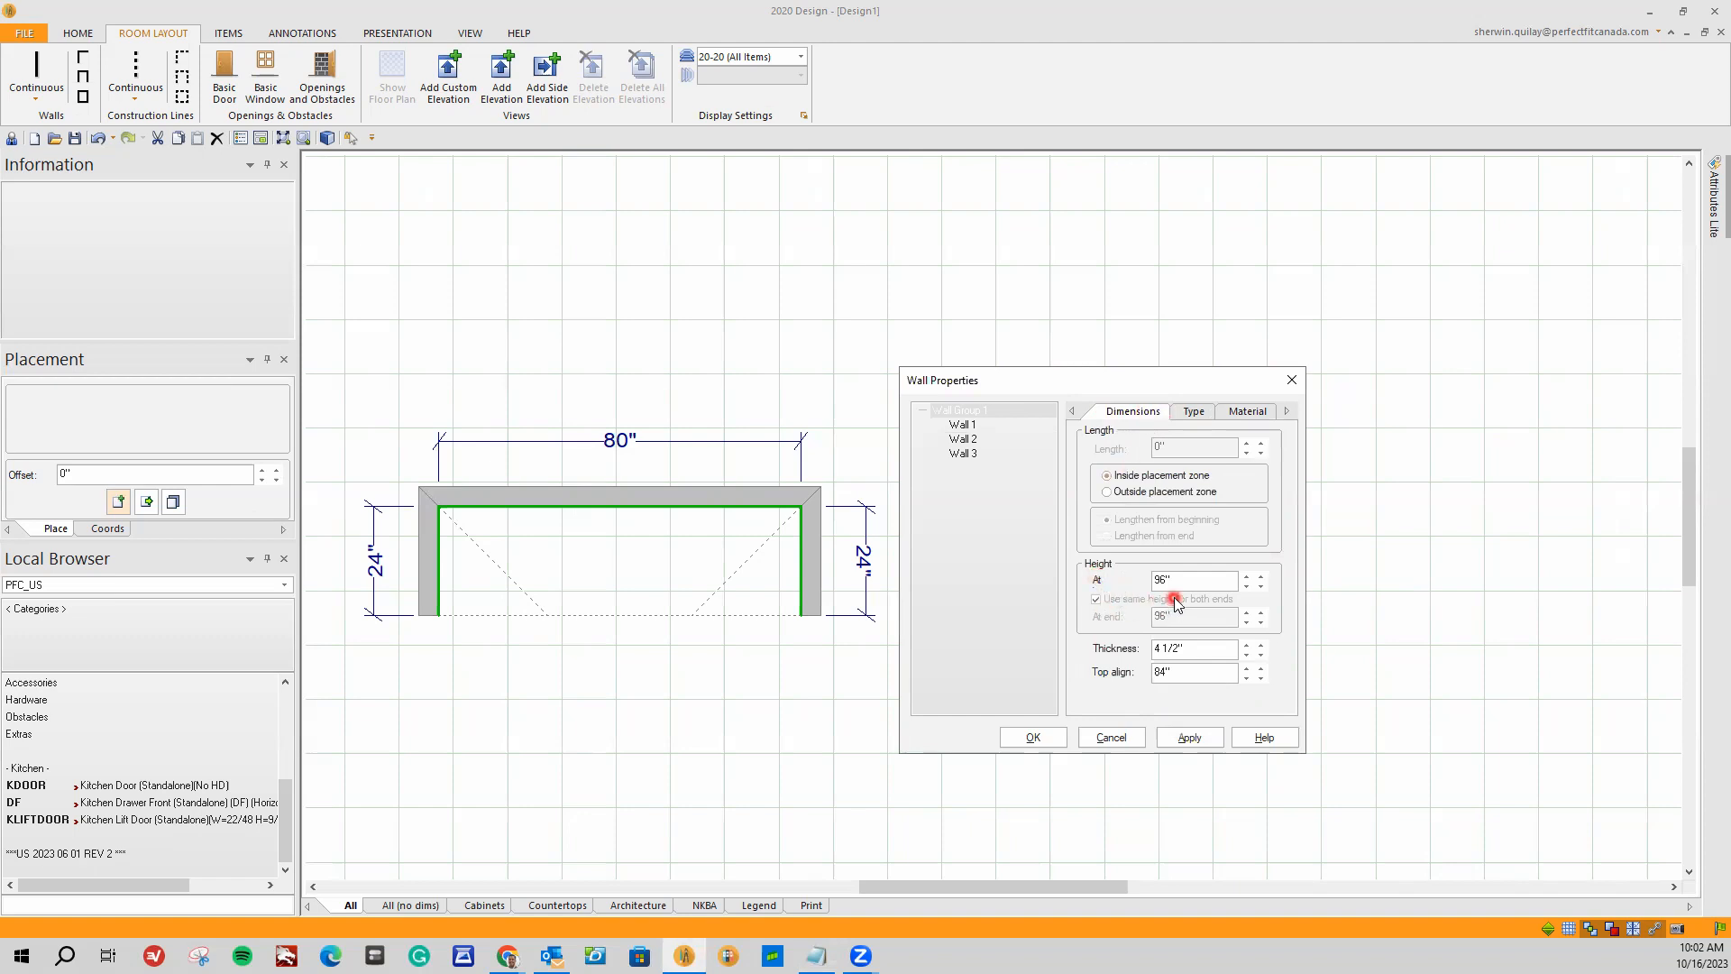
double_click(1163, 579)
click(1190, 738)
click(1055, 735)
click(963, 425)
click(970, 441)
click(964, 454)
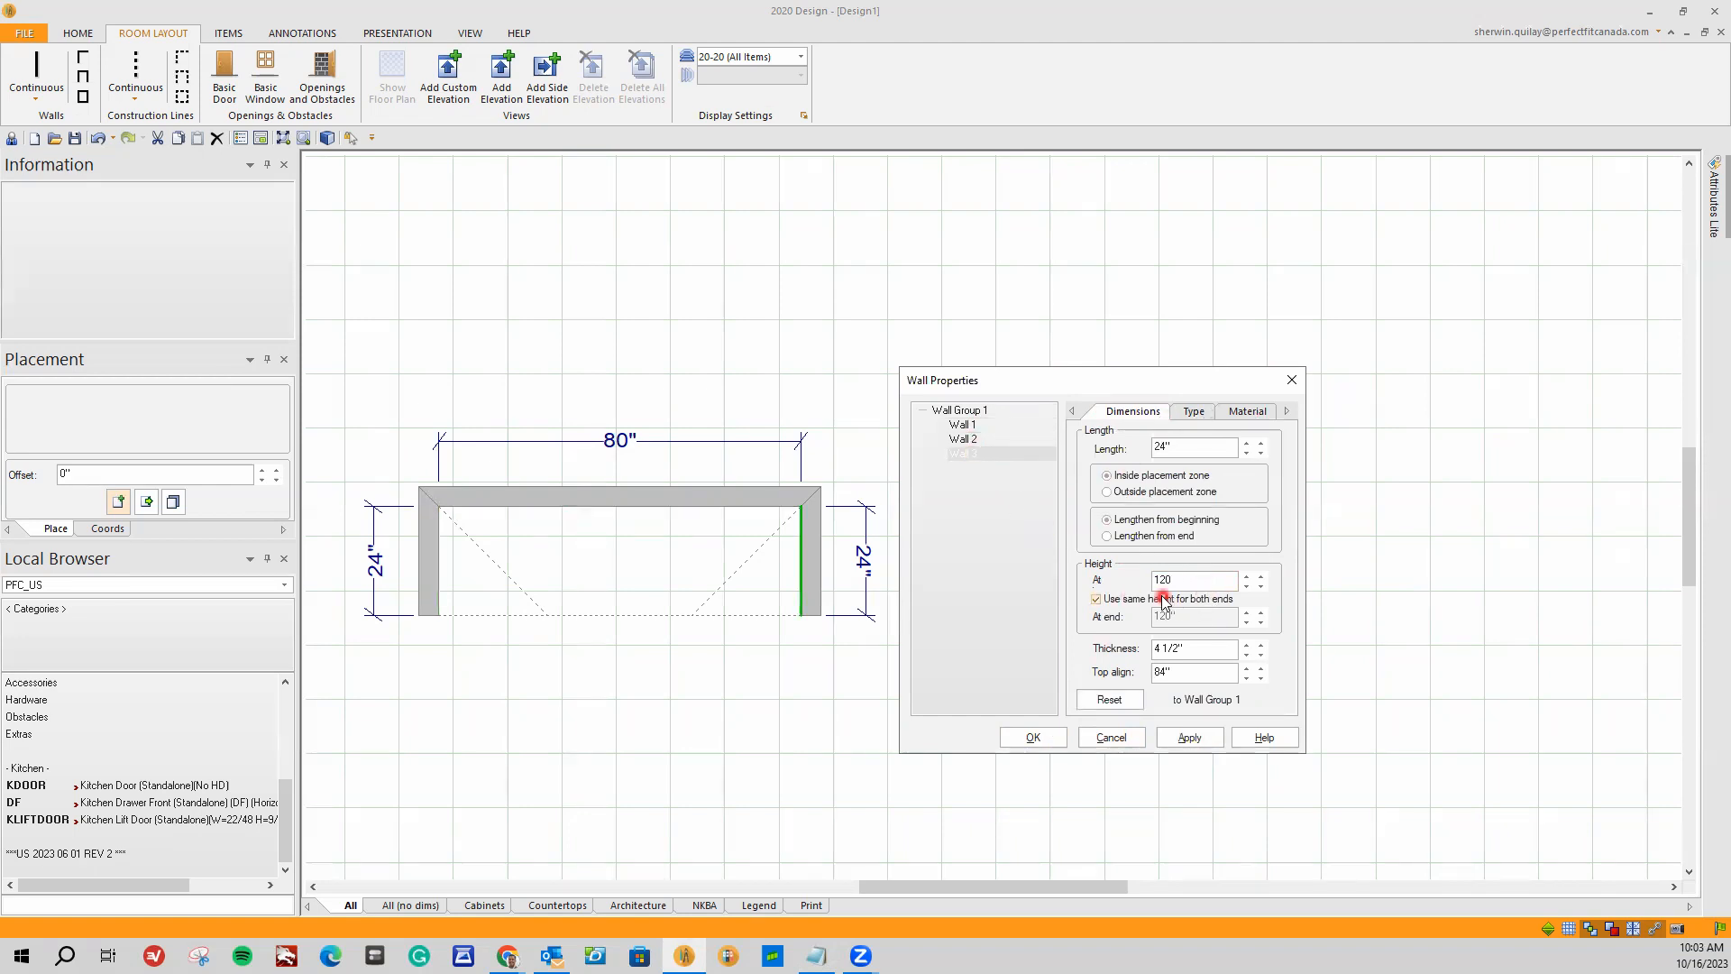
Step: Set only Wall 1's height to 100" and accept the wall properties
click(967, 425)
click(973, 442)
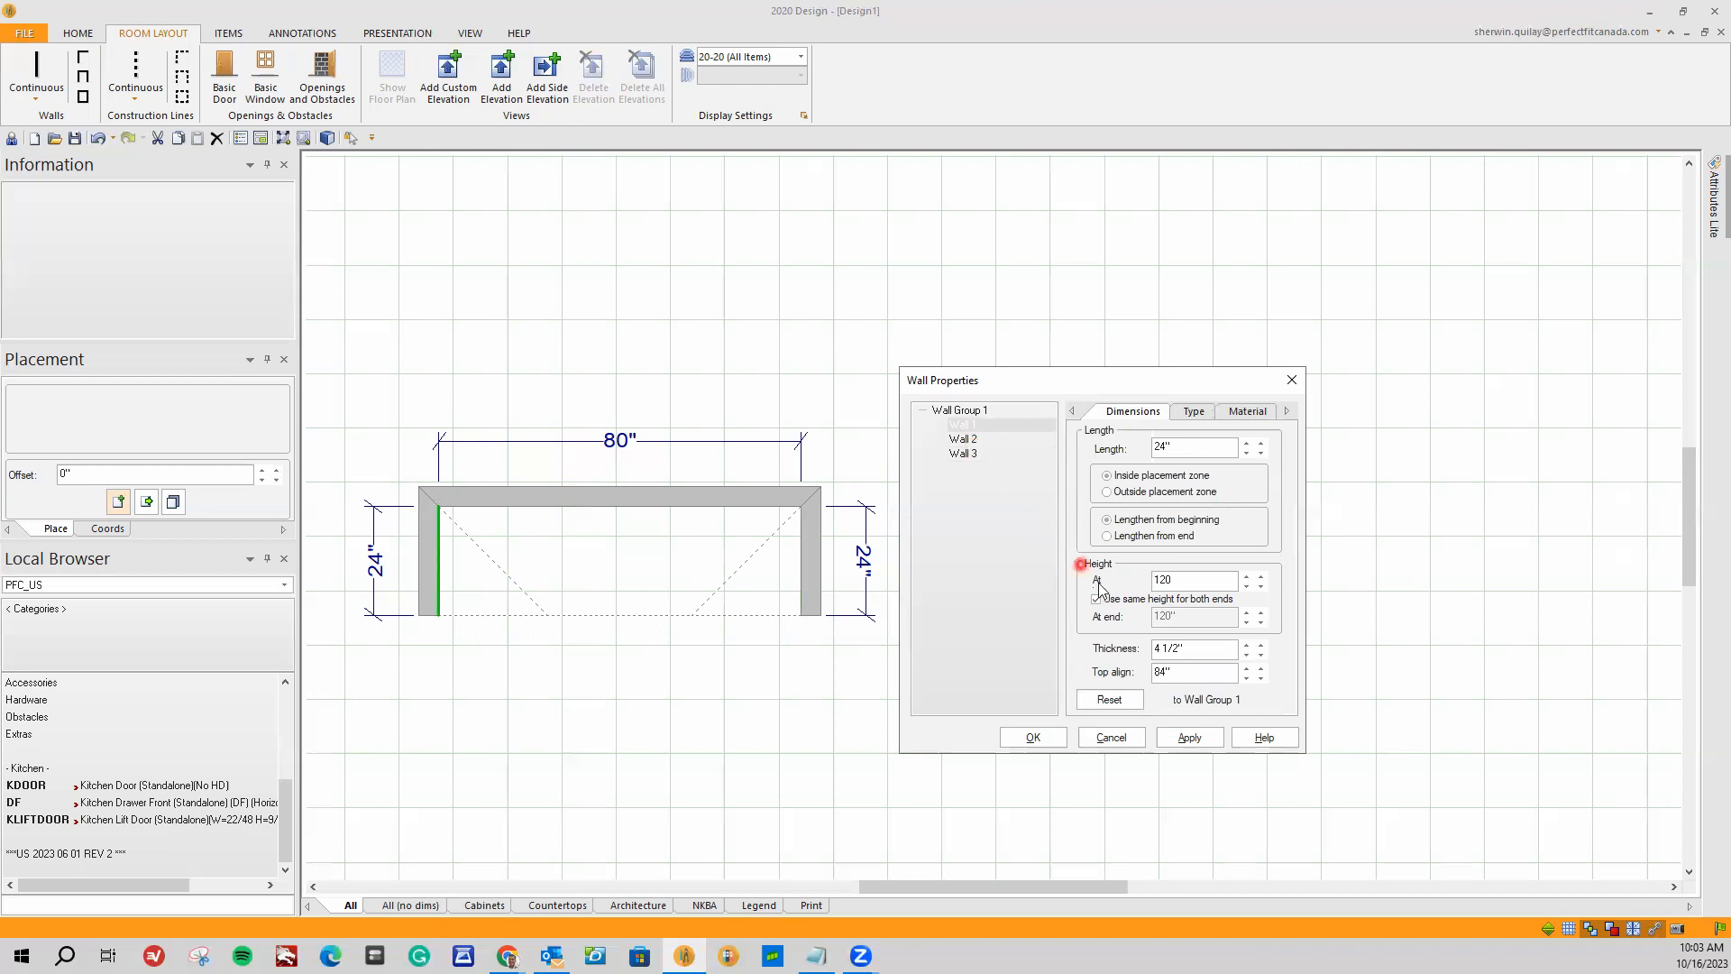
drag(1194, 583, 1121, 584)
text(100)
click(1189, 738)
click(1038, 736)
Step: Examine the wall heights in the 3D rendering from another angle, close it and glance at the How To notes
click(327, 139)
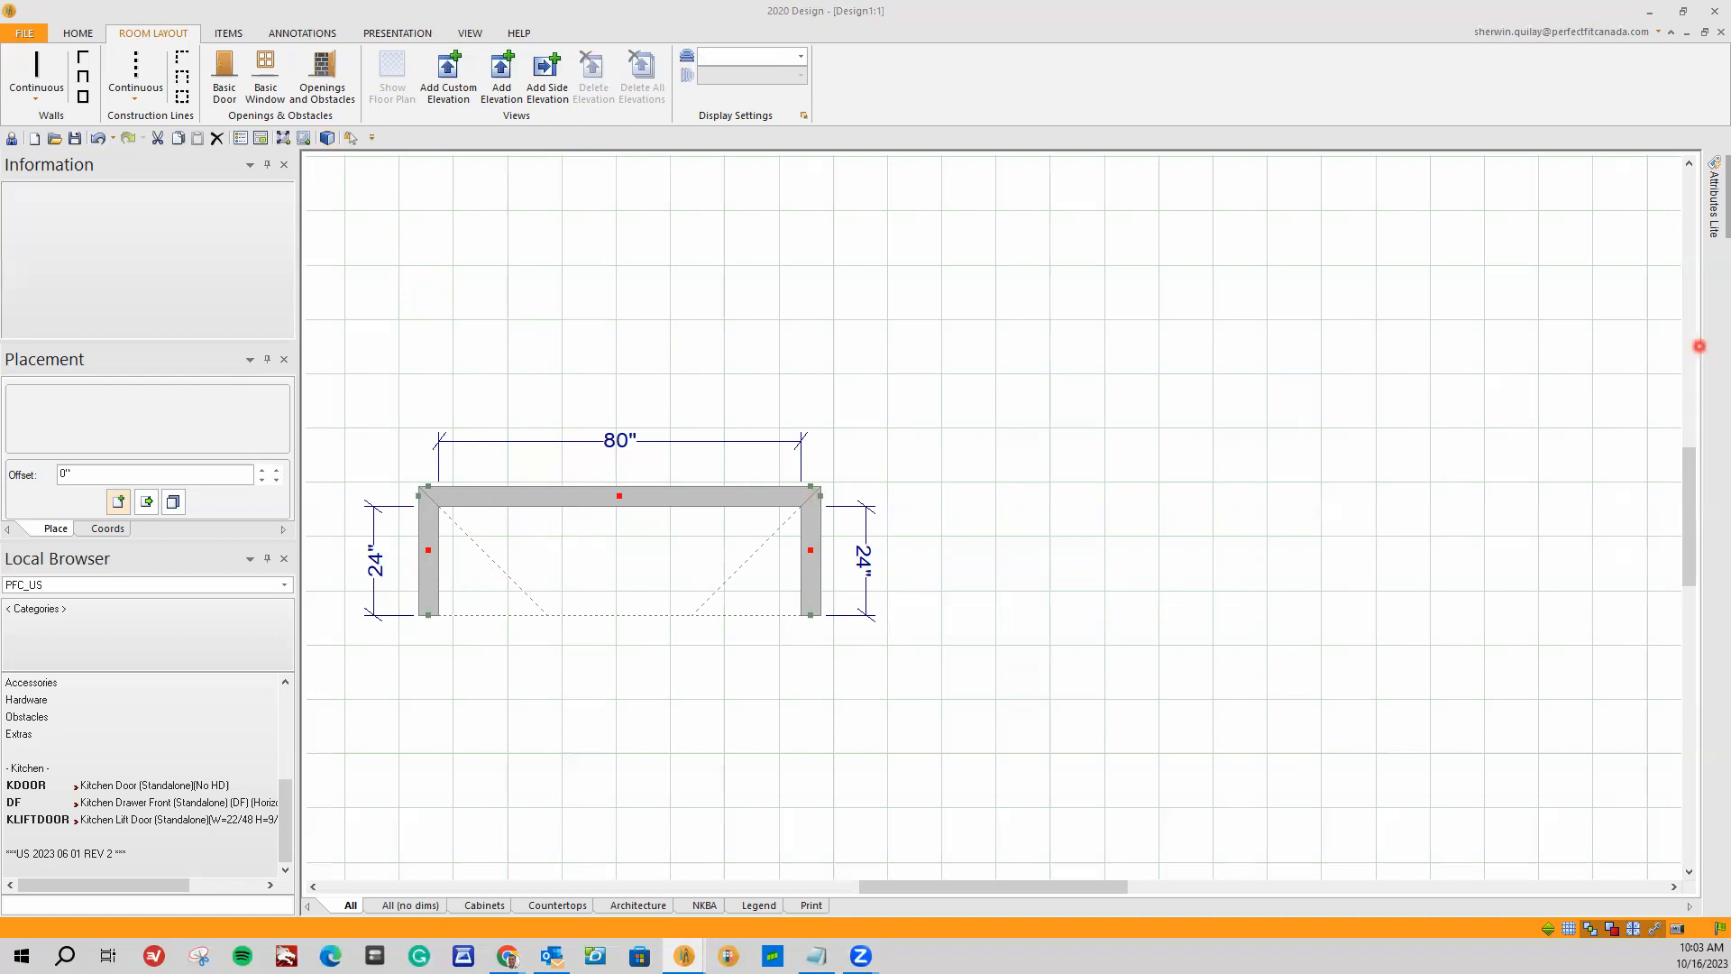
drag(763, 428, 1067, 431)
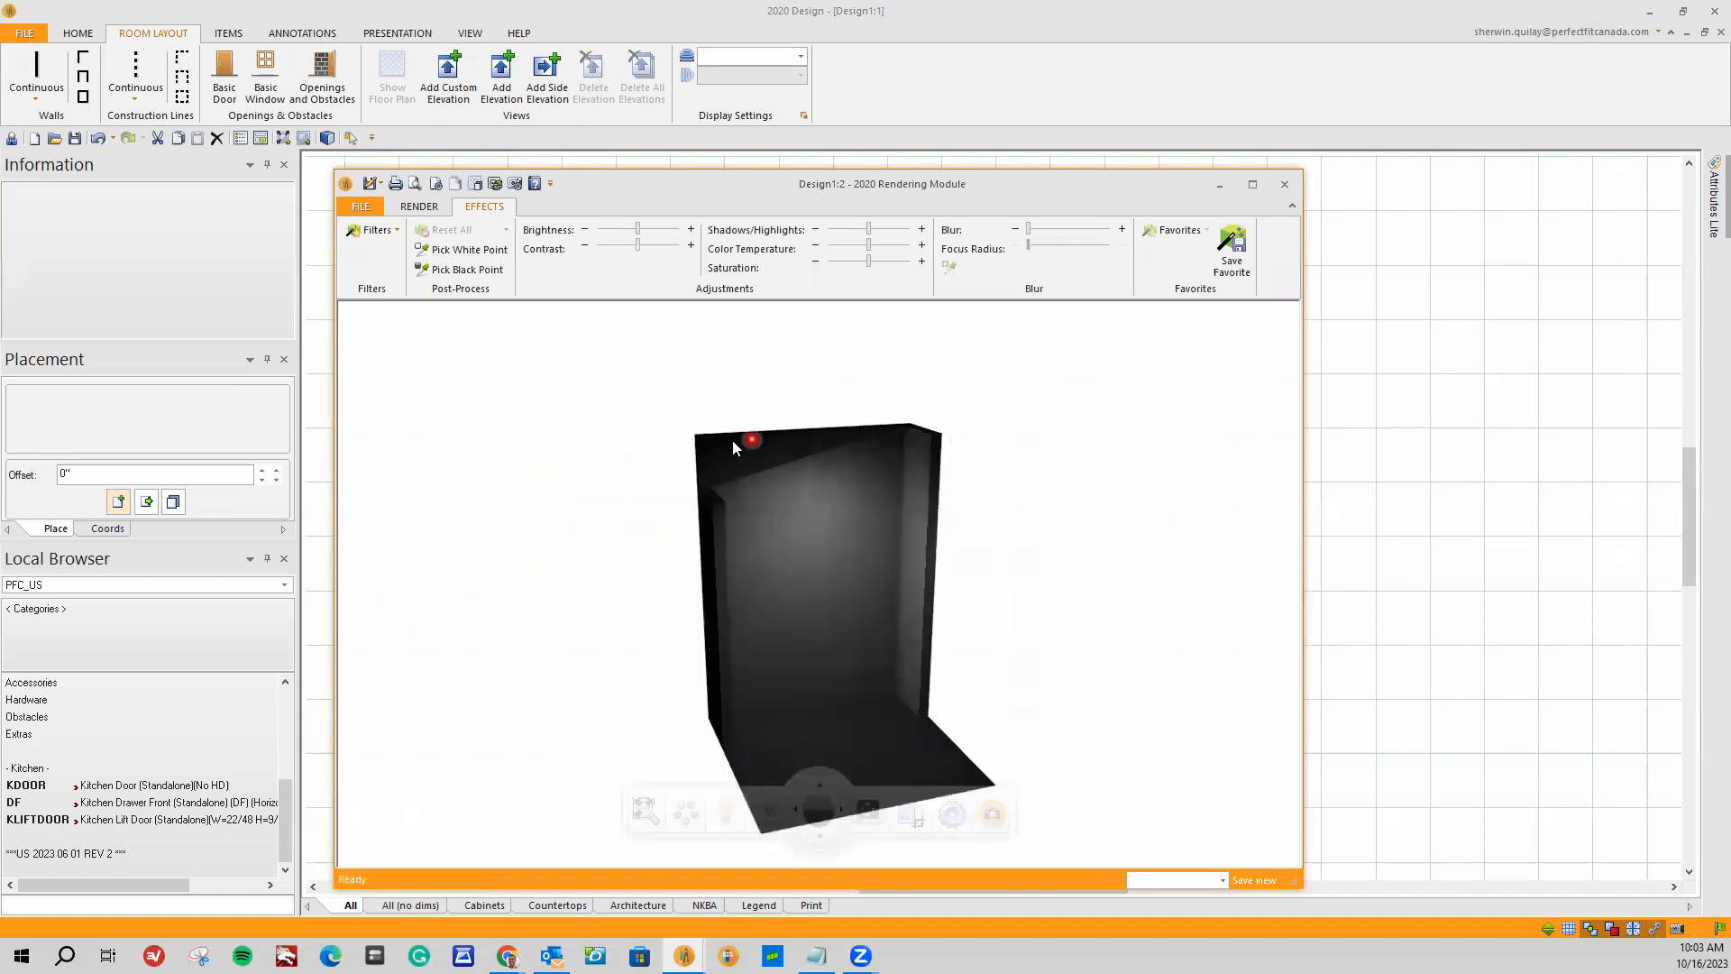
click(1282, 184)
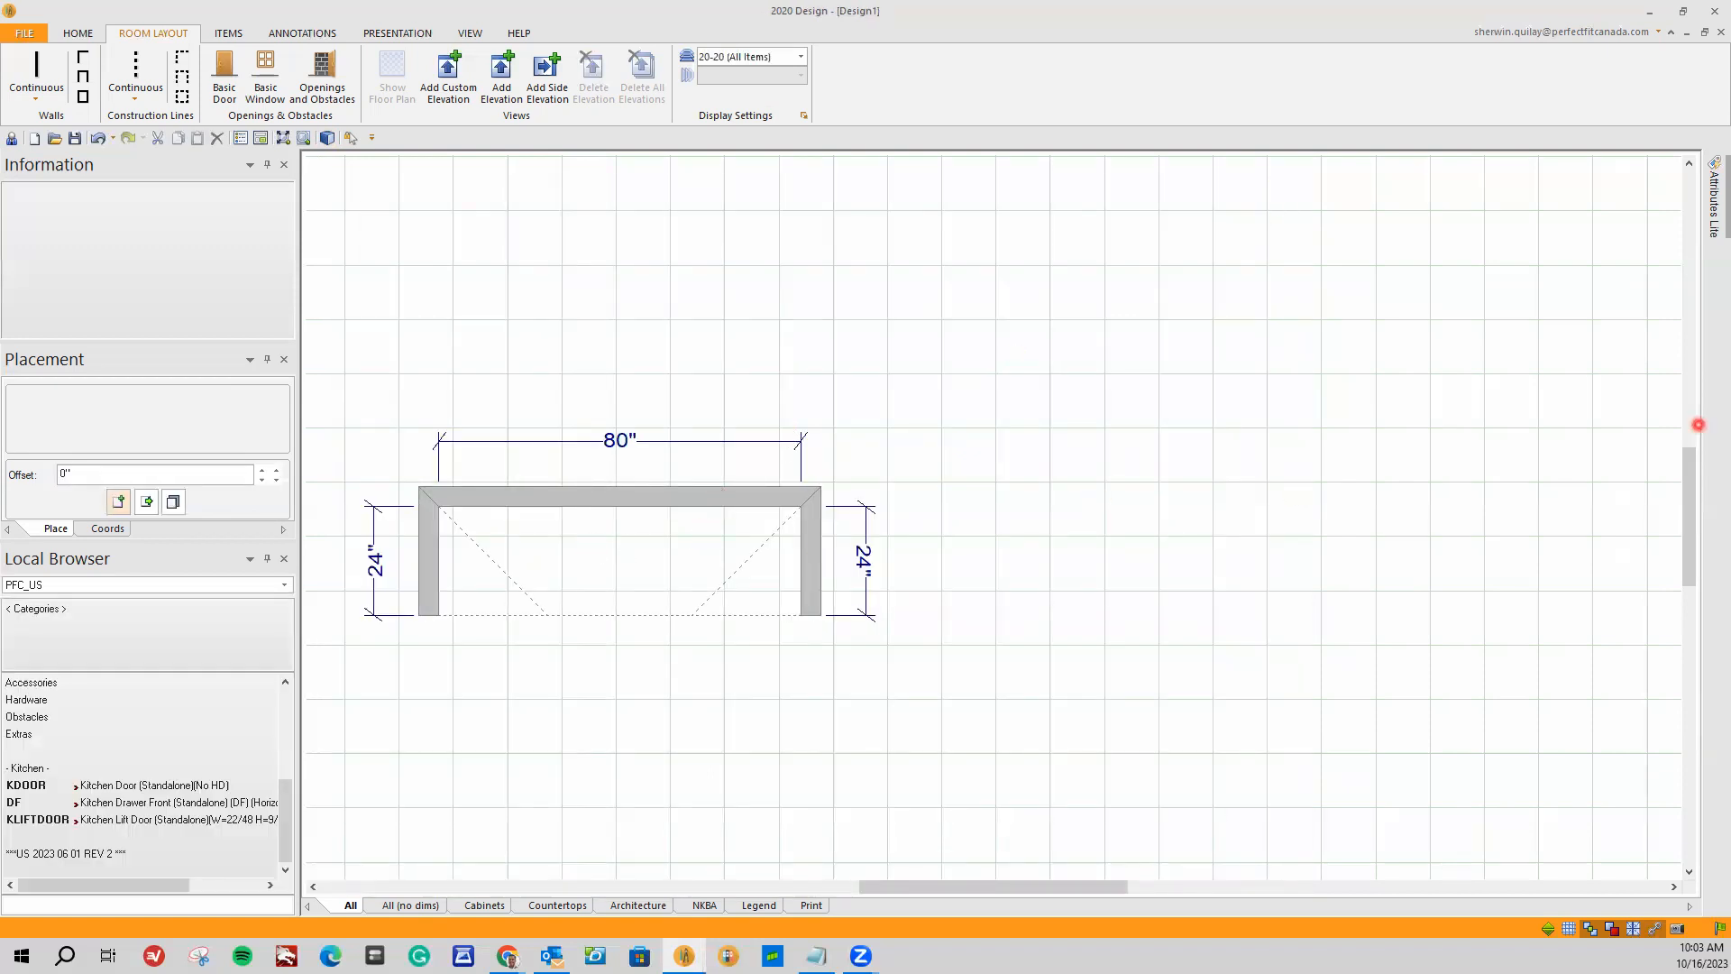
key(alt+Tab)
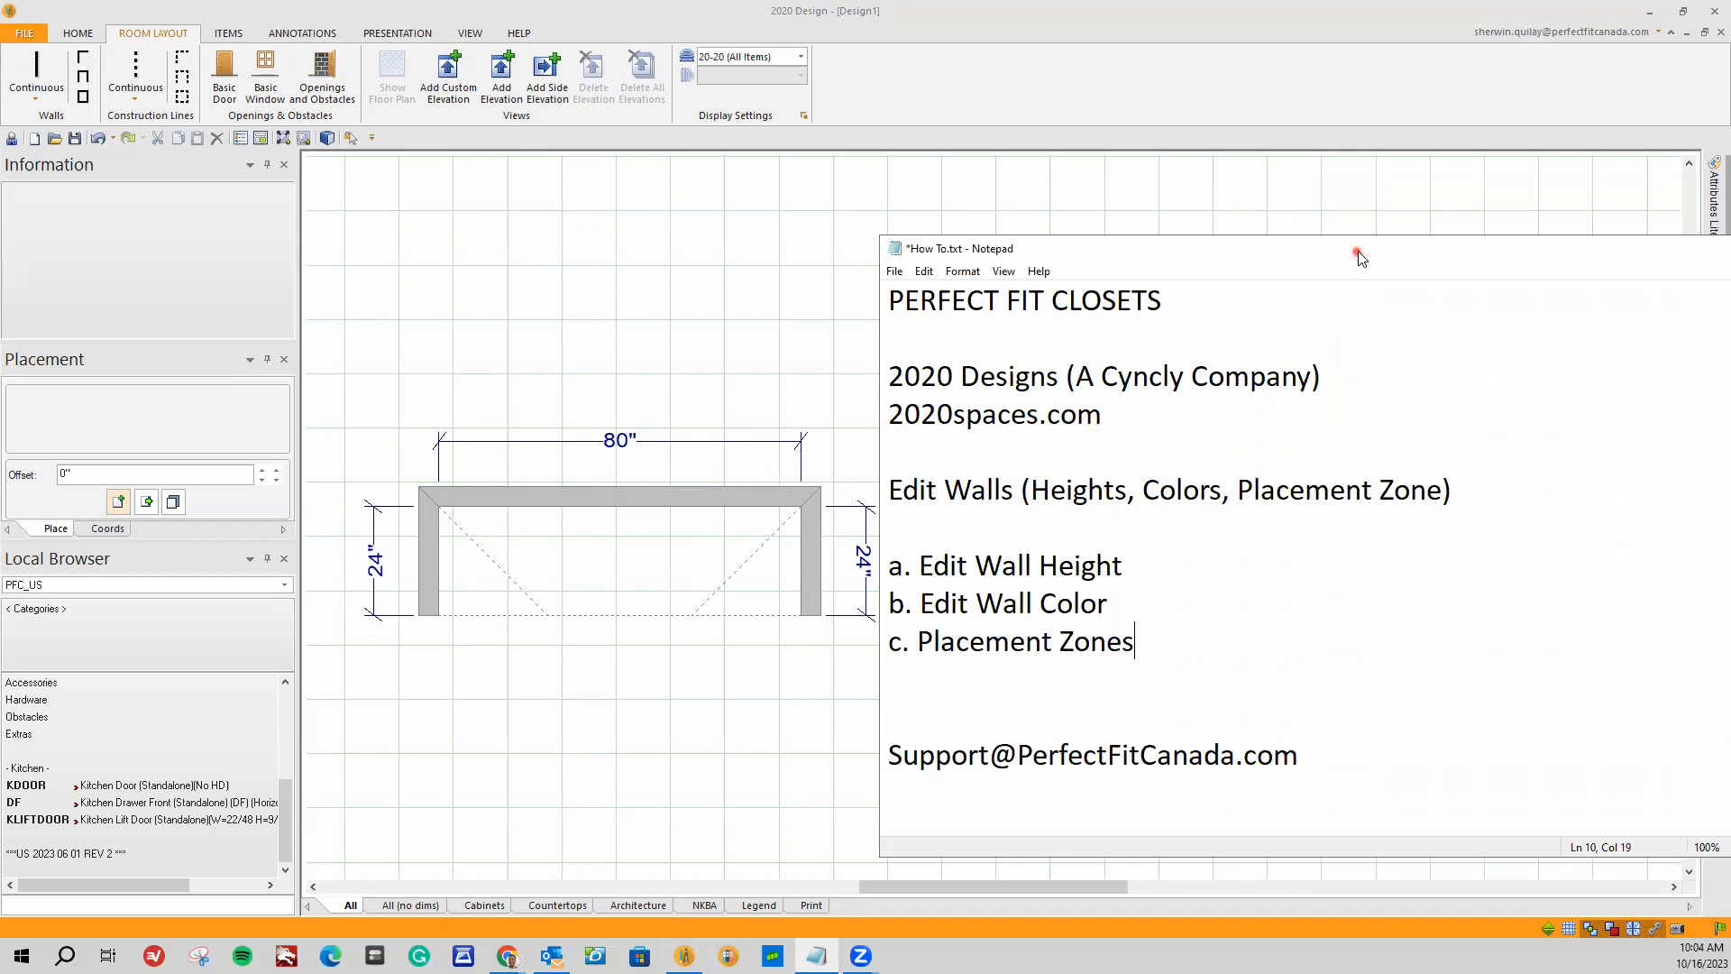
key(alt+Tab)
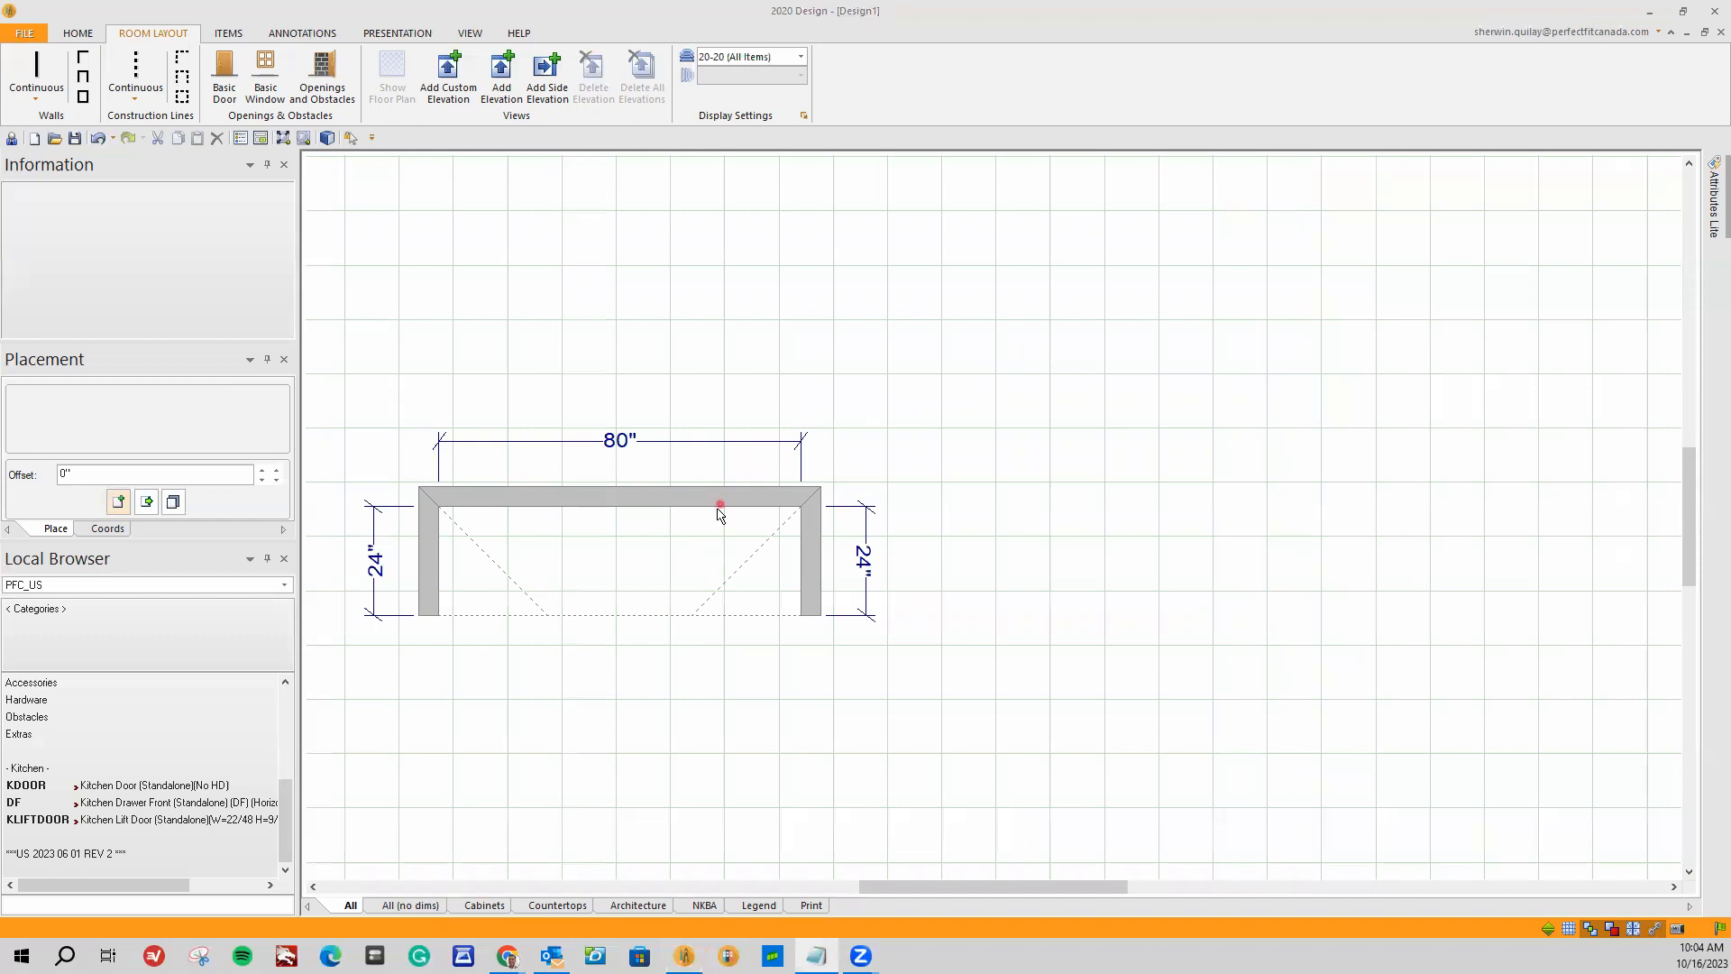
Step: Reopen the wall properties and set Wall 1's height to 96"
right_click(715, 503)
click(772, 580)
drag(844, 287, 1095, 302)
click(990, 348)
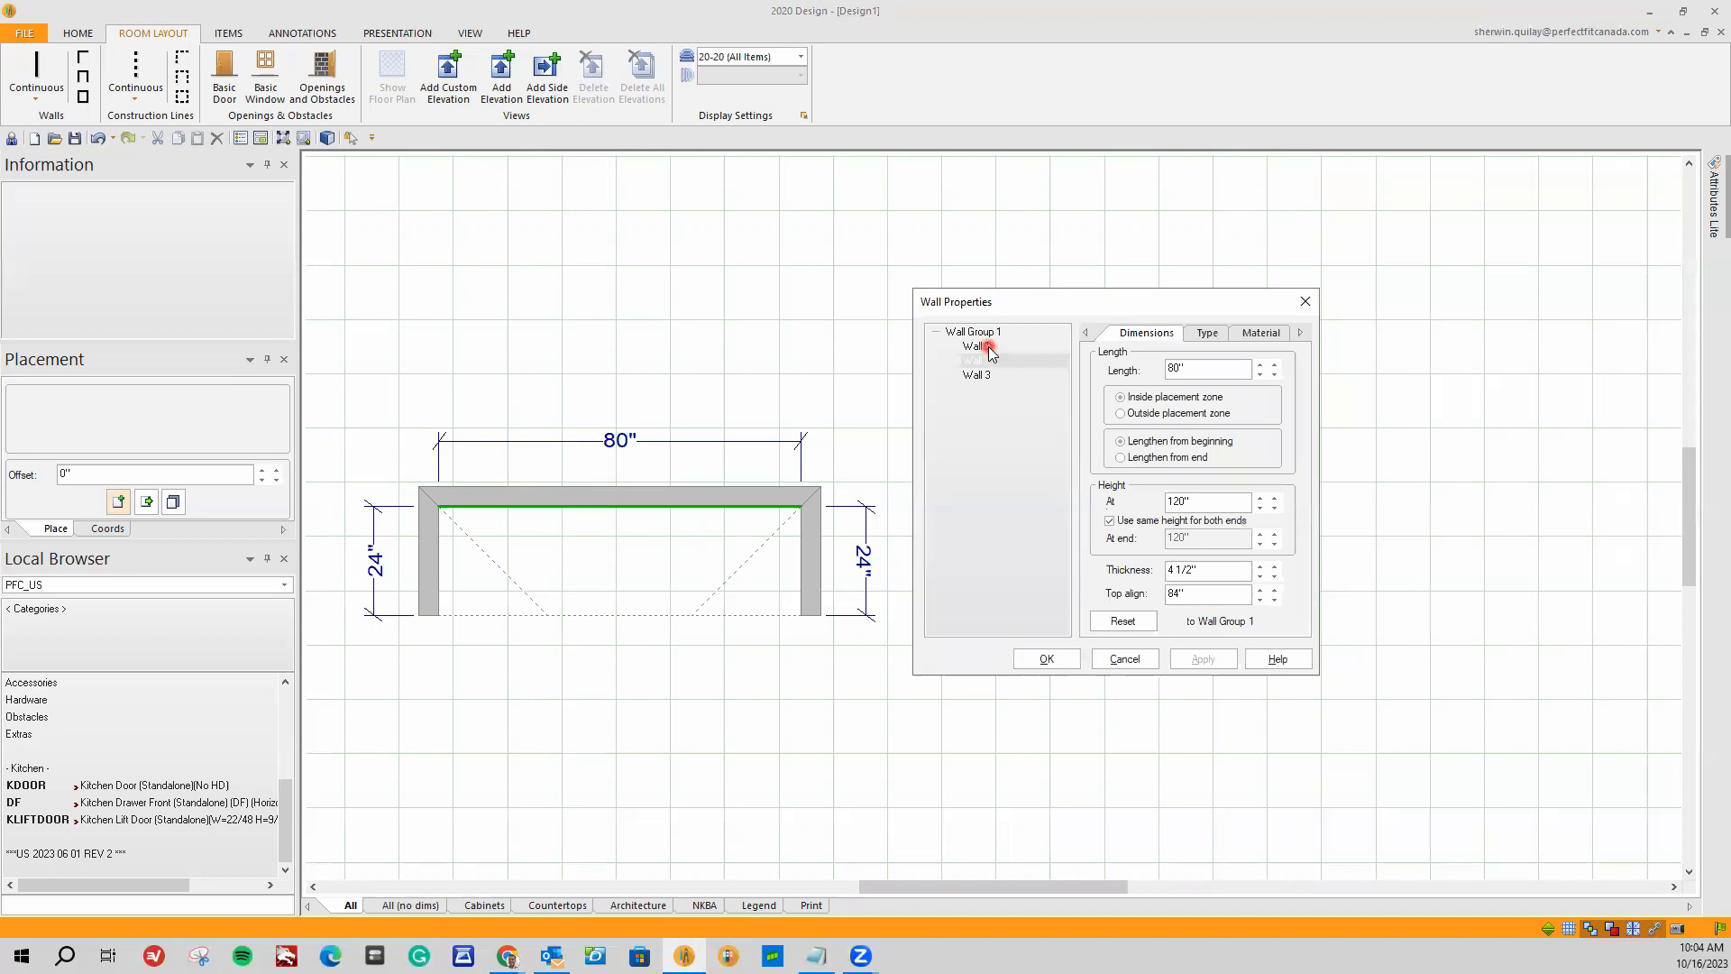
click(1088, 505)
drag(1213, 500, 1085, 499)
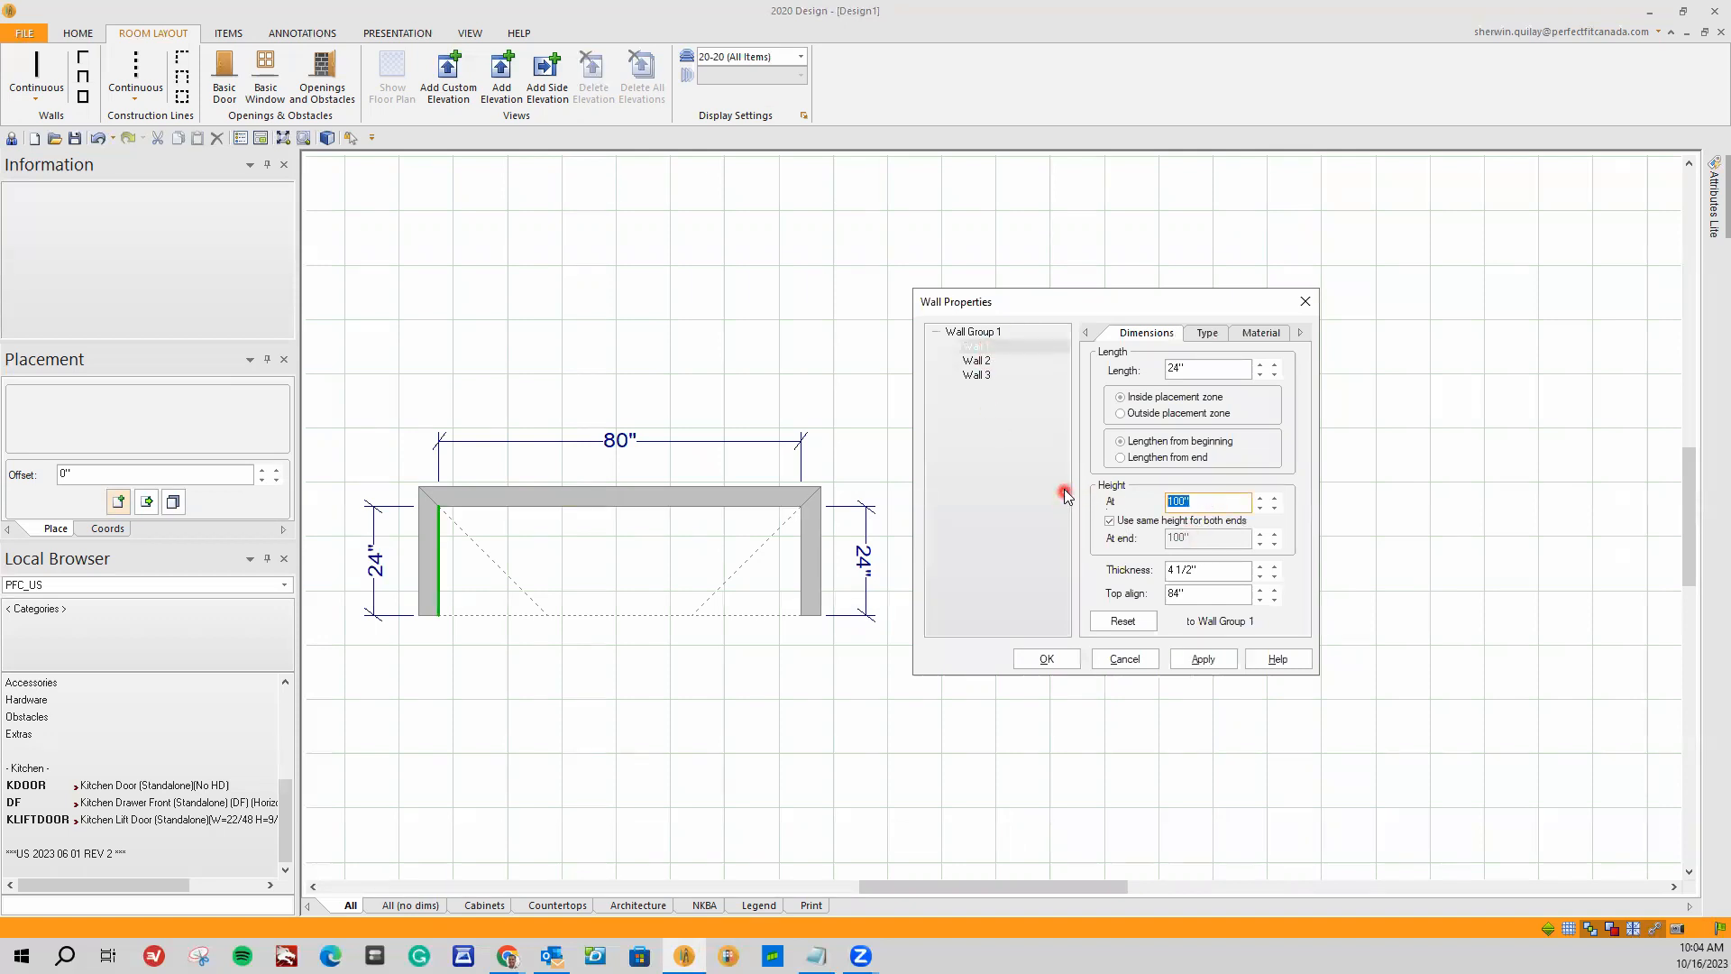
text(96)
click(1203, 659)
Step: Turn off the same height for both ends of Wall 2 and set its starting height to 96"
click(977, 361)
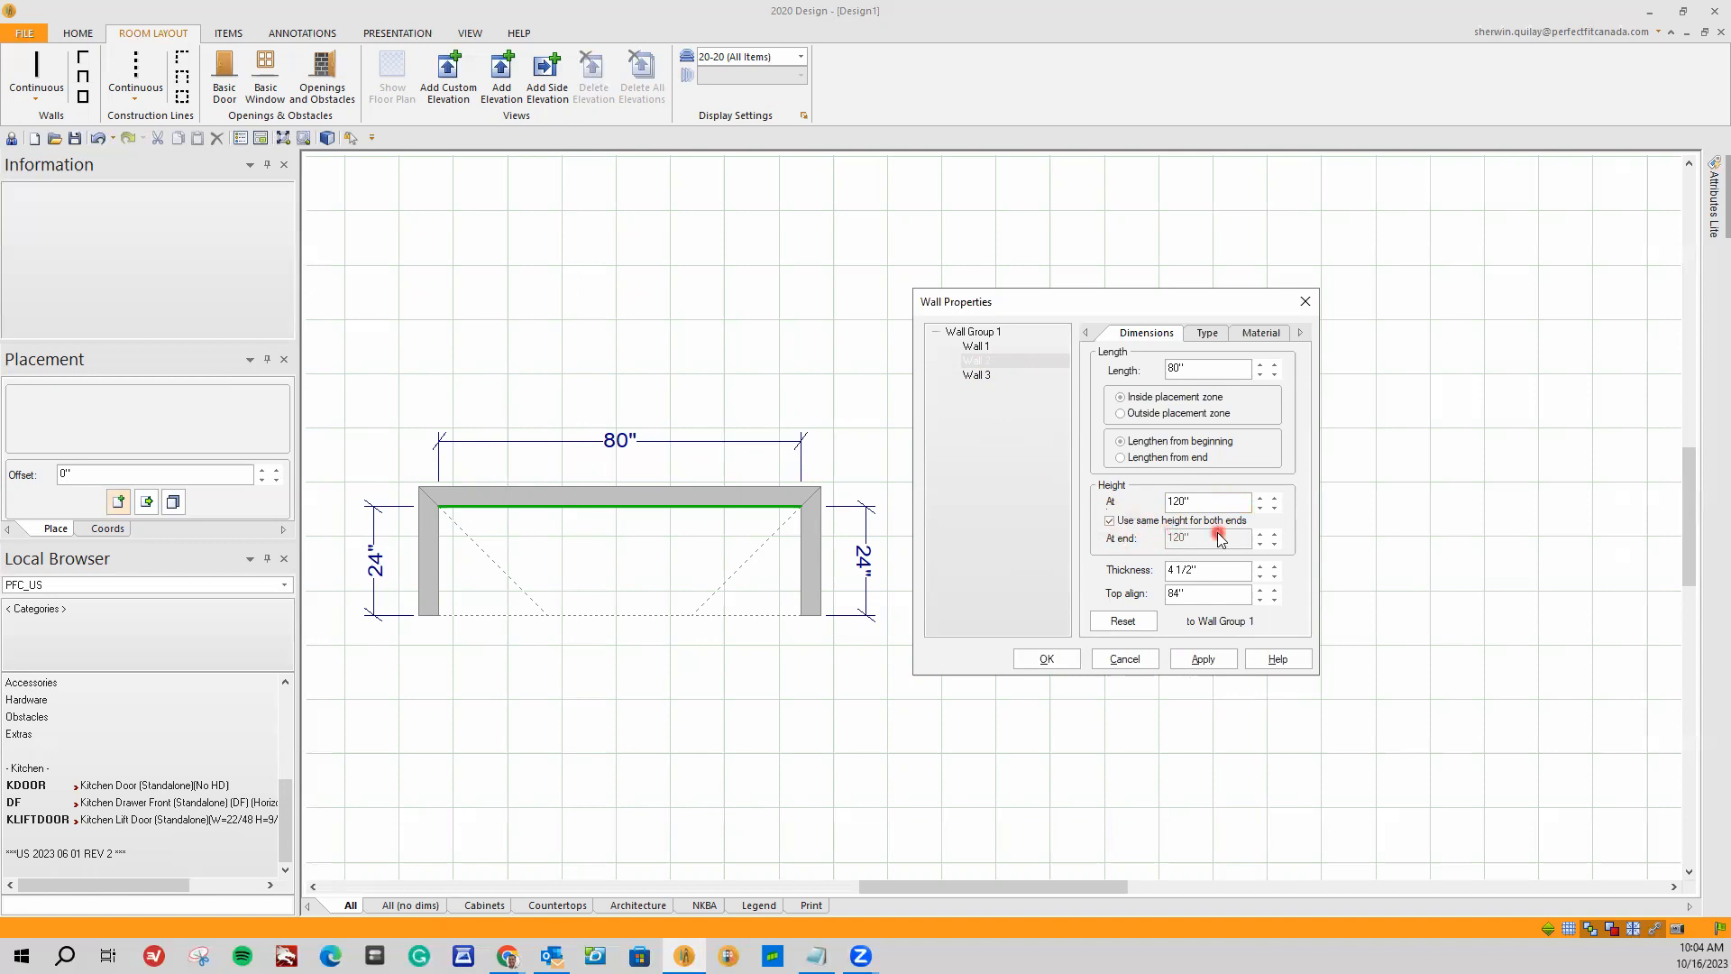
click(1111, 522)
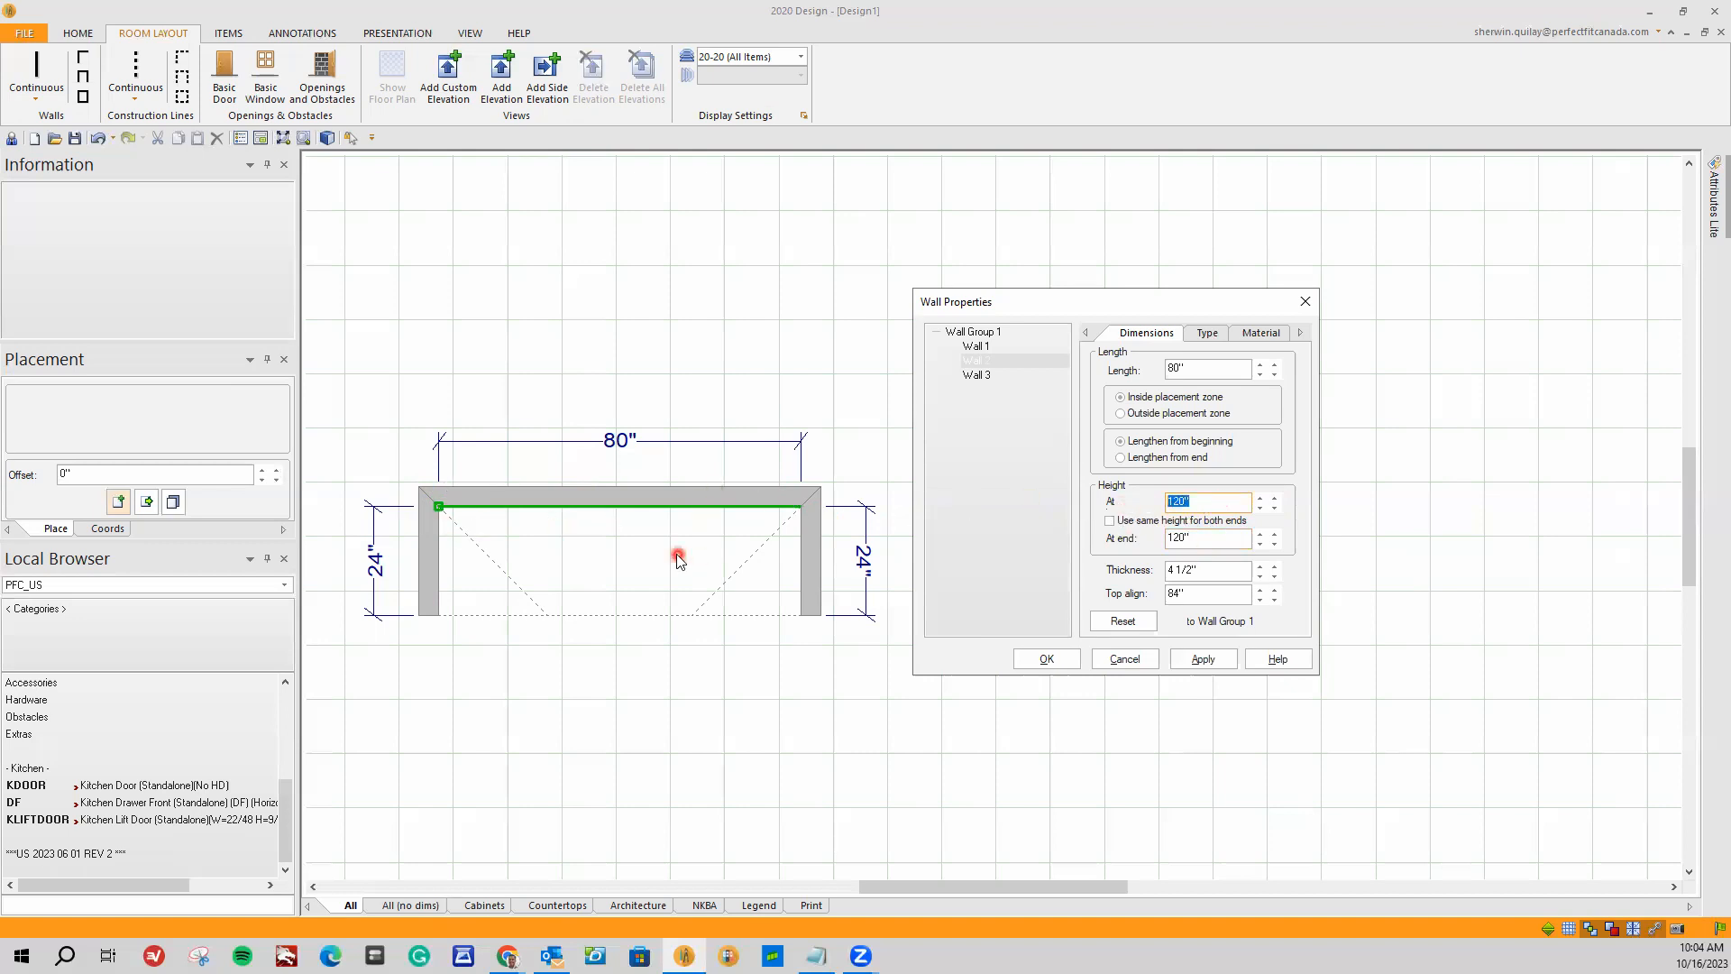
text(96)
click(978, 382)
click(977, 375)
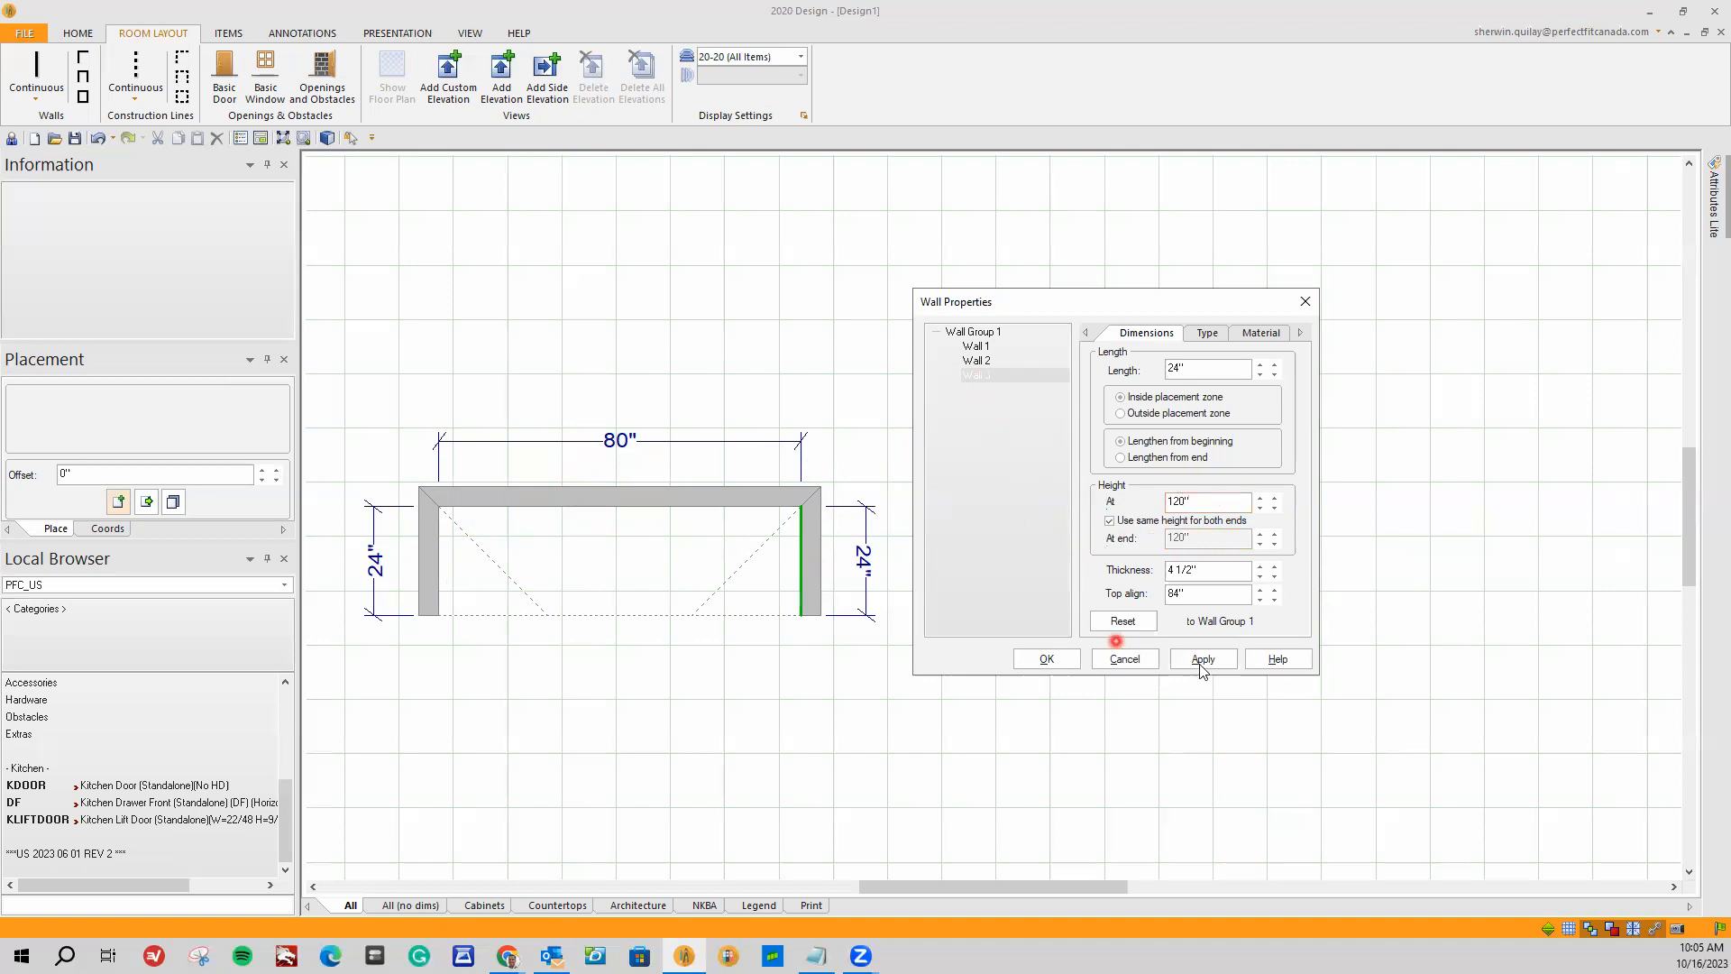
click(1047, 657)
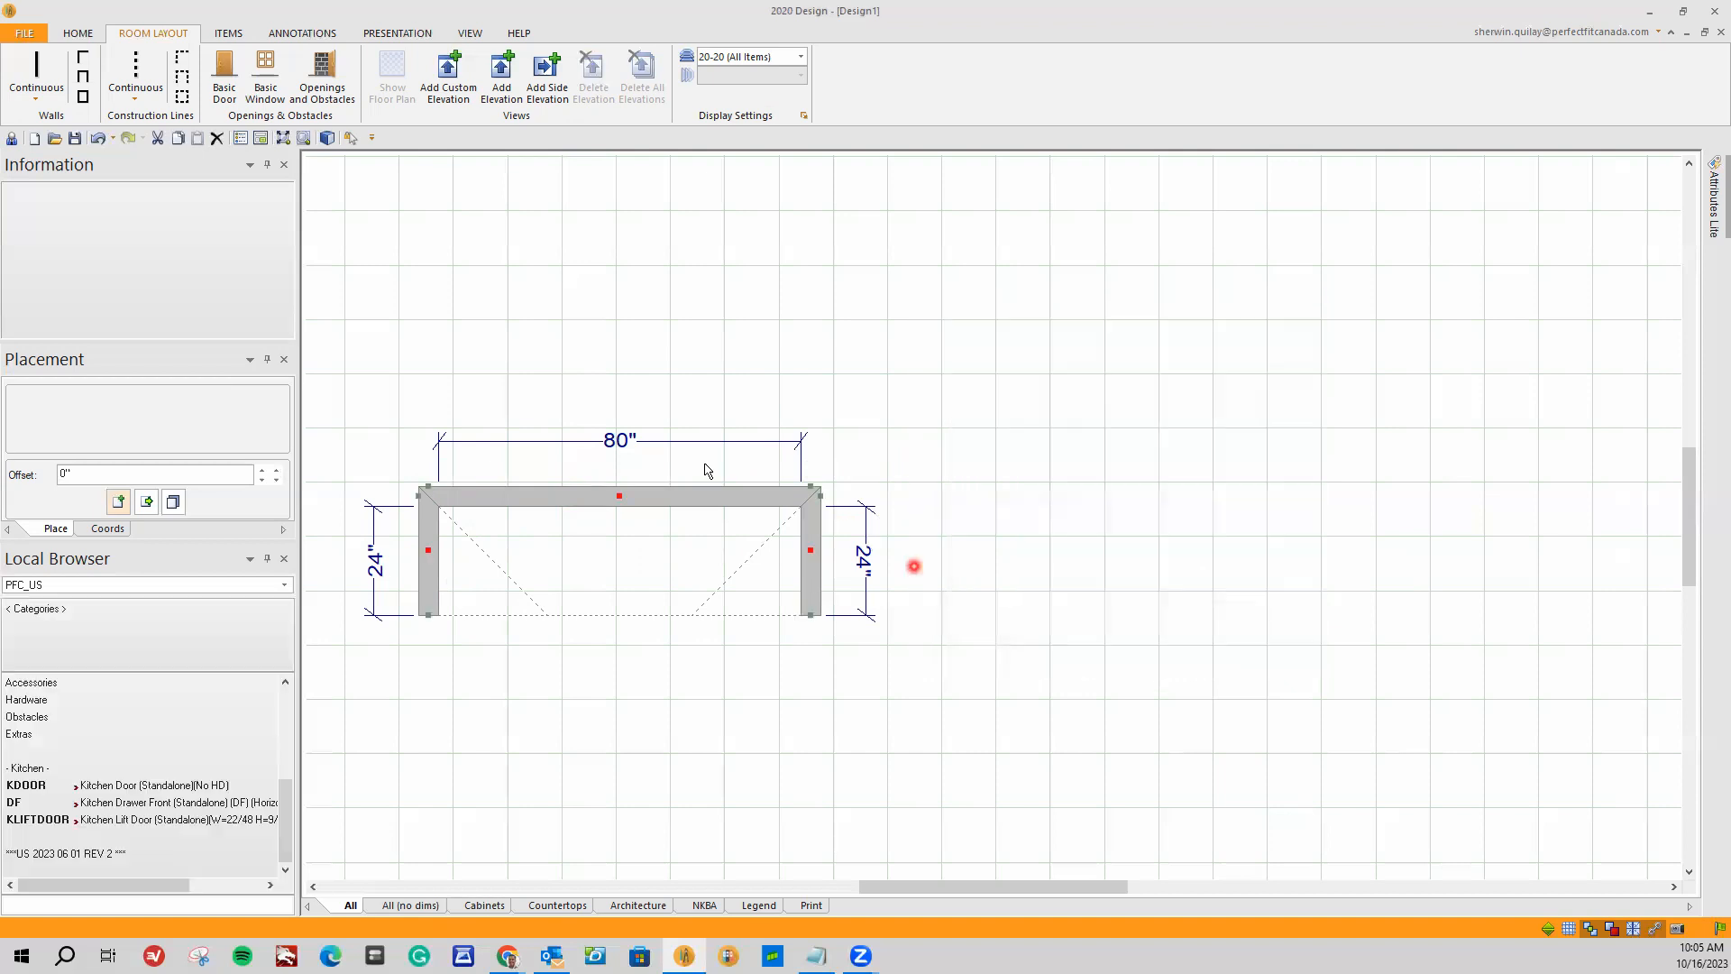
Step: Switch to the ROOM_FUR catalog and open its Ceiling Light group under Lighting Fixtures
click(40, 593)
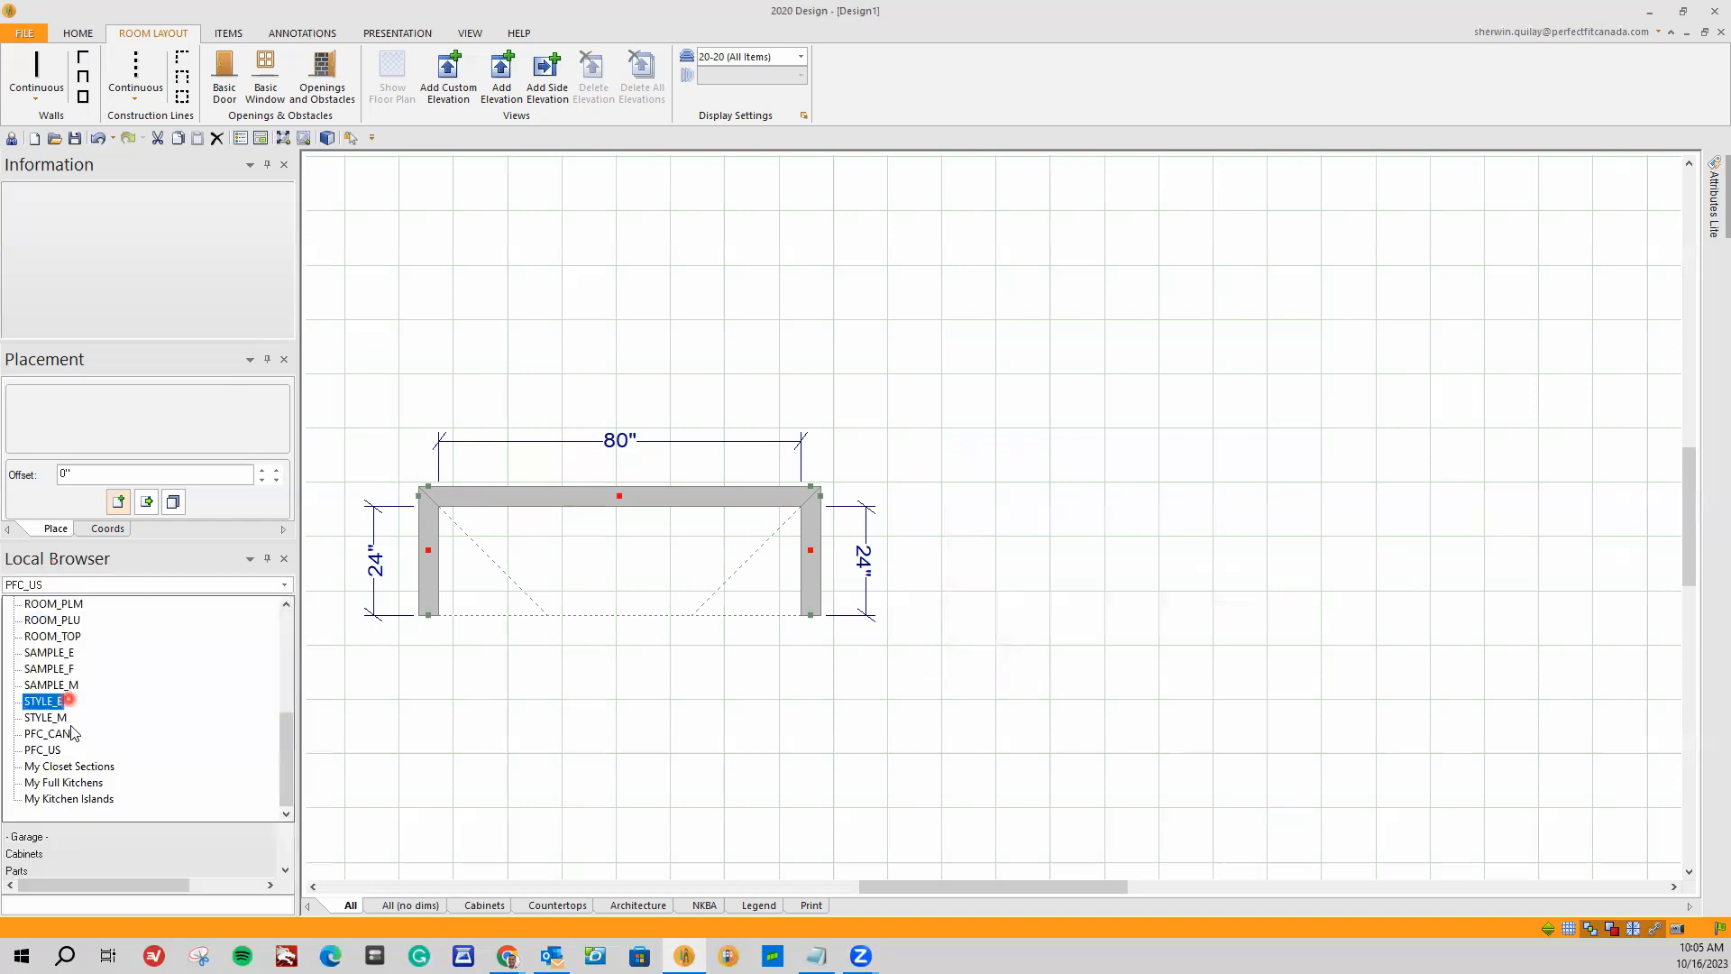
scroll(70, 727, up, 2)
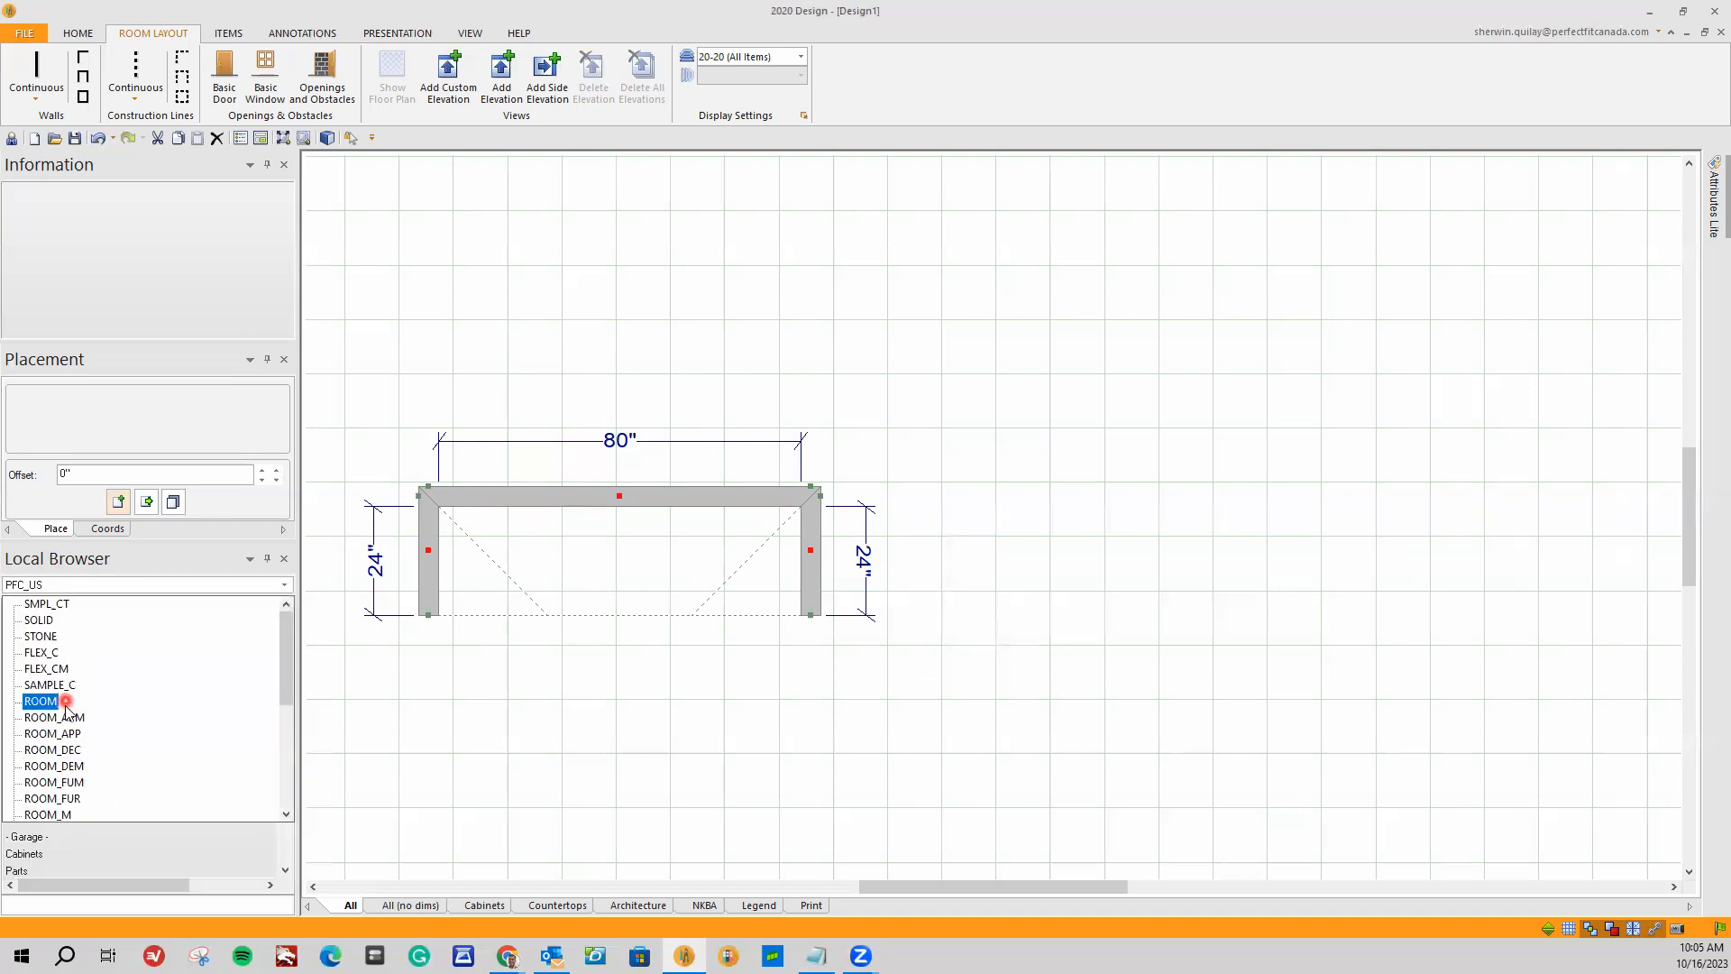
click(80, 799)
click(43, 686)
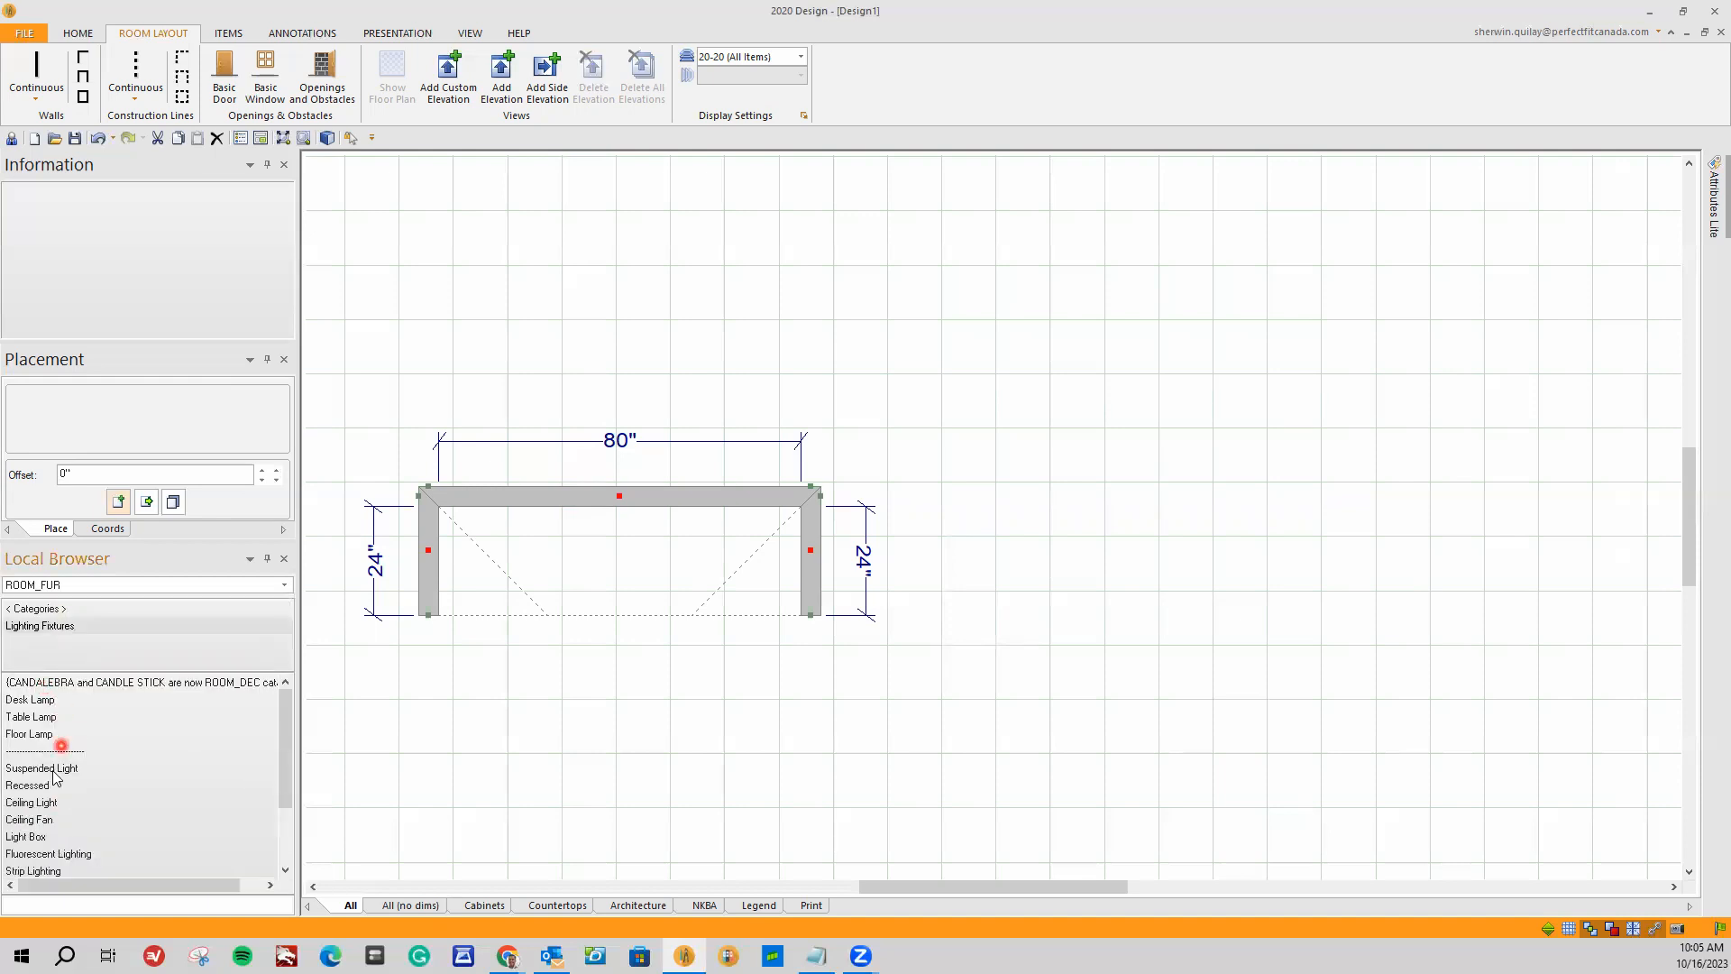
click(52, 799)
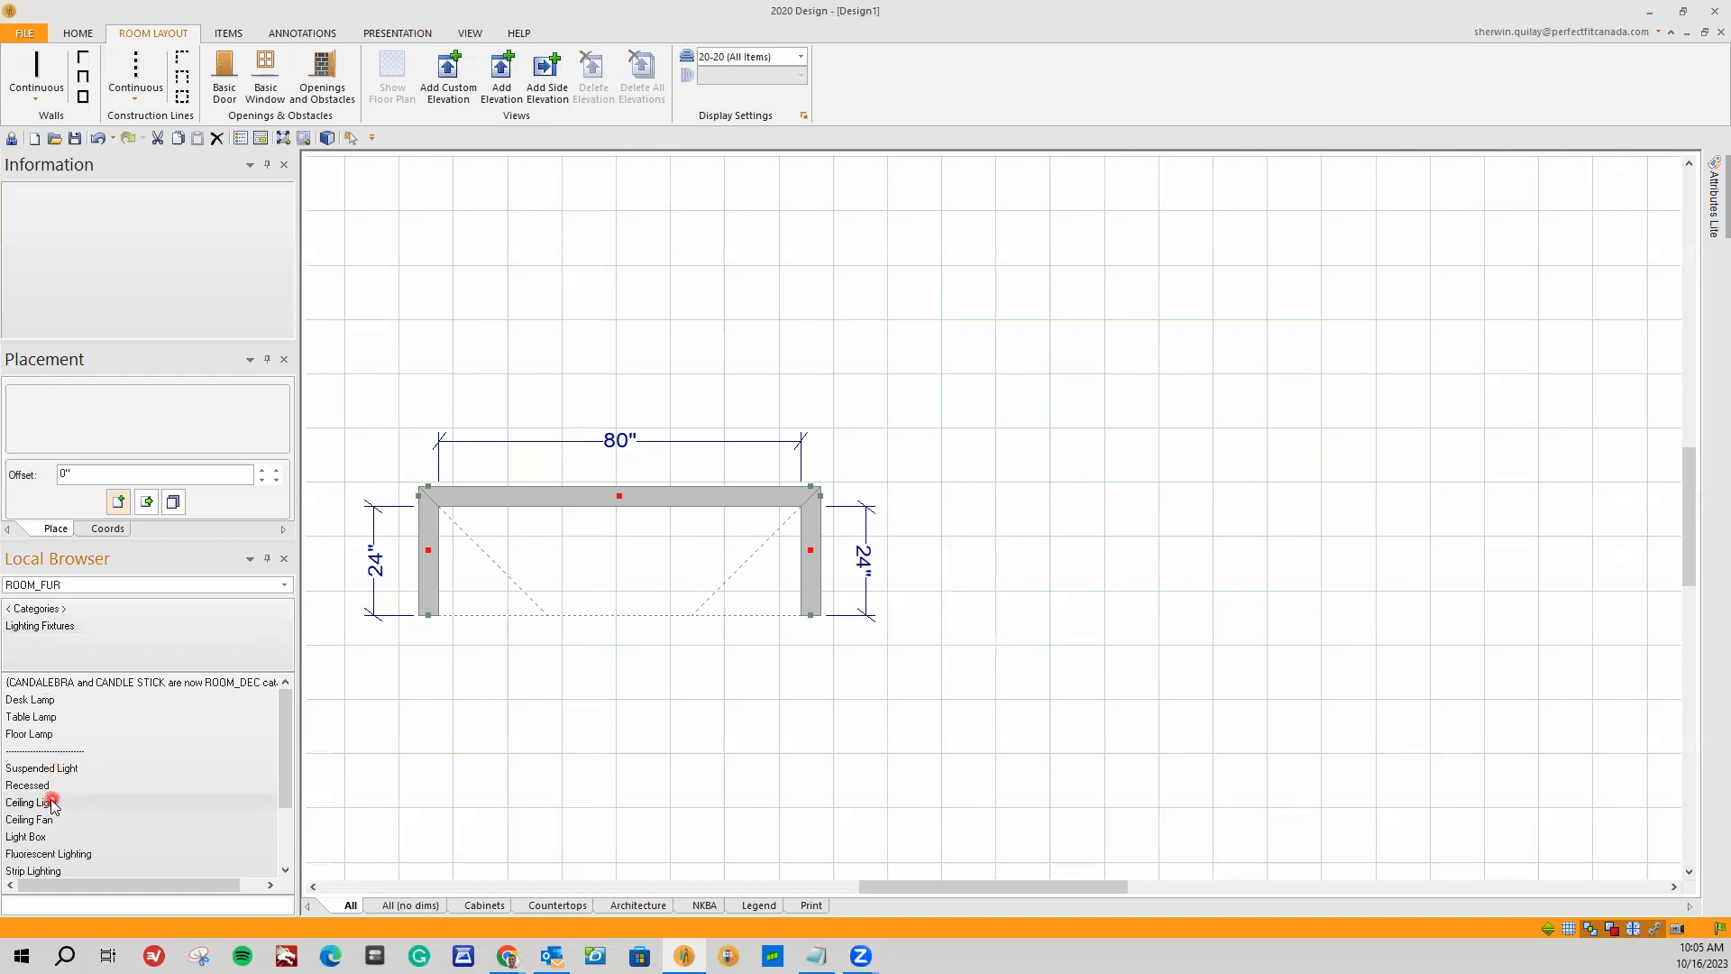
Step: Place the ceiling light 3 light track, CEIL.LIGHT.3.TRACK, centered at the open front of the U-shaped walls
click(121, 784)
right_click(630, 748)
click(552, 742)
drag(571, 754, 559, 615)
Step: Render the room in 3D, orbit to examine the track light under the sloped ceiling, and close the rendering
click(328, 138)
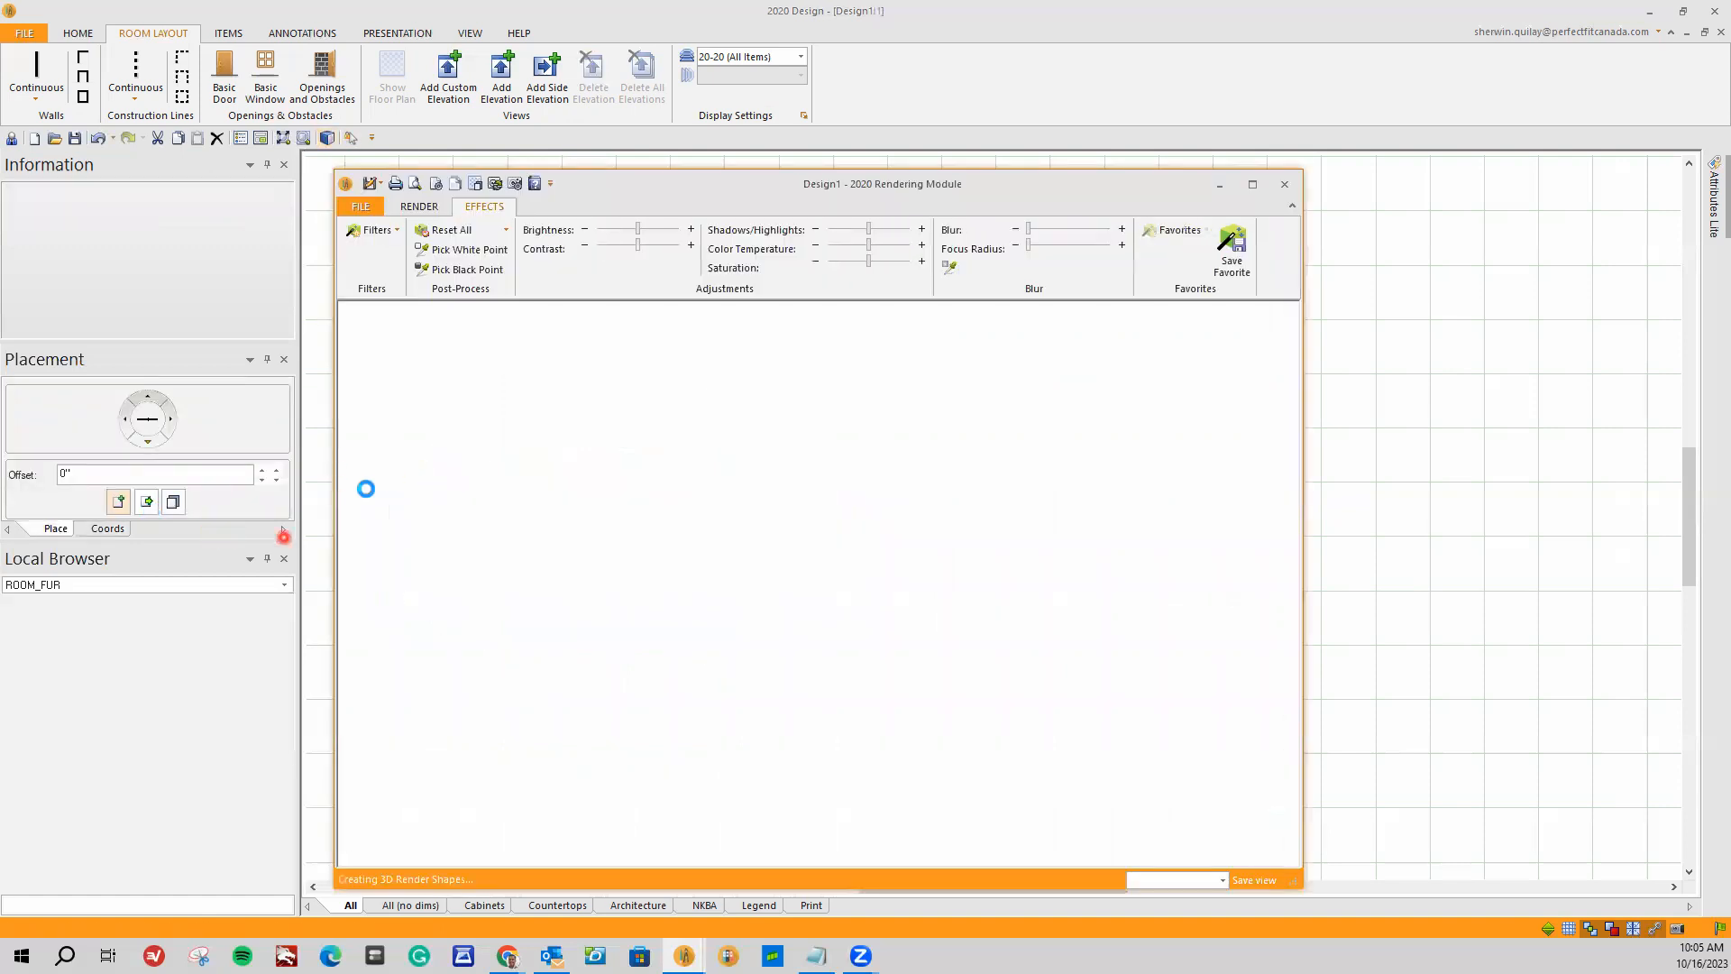
mouse_move(958, 439)
mouse_down()
mouse_move(879, 475)
mouse_move(819, 553)
mouse_move(876, 567)
mouse_up()
scroll(872, 559, down, 3)
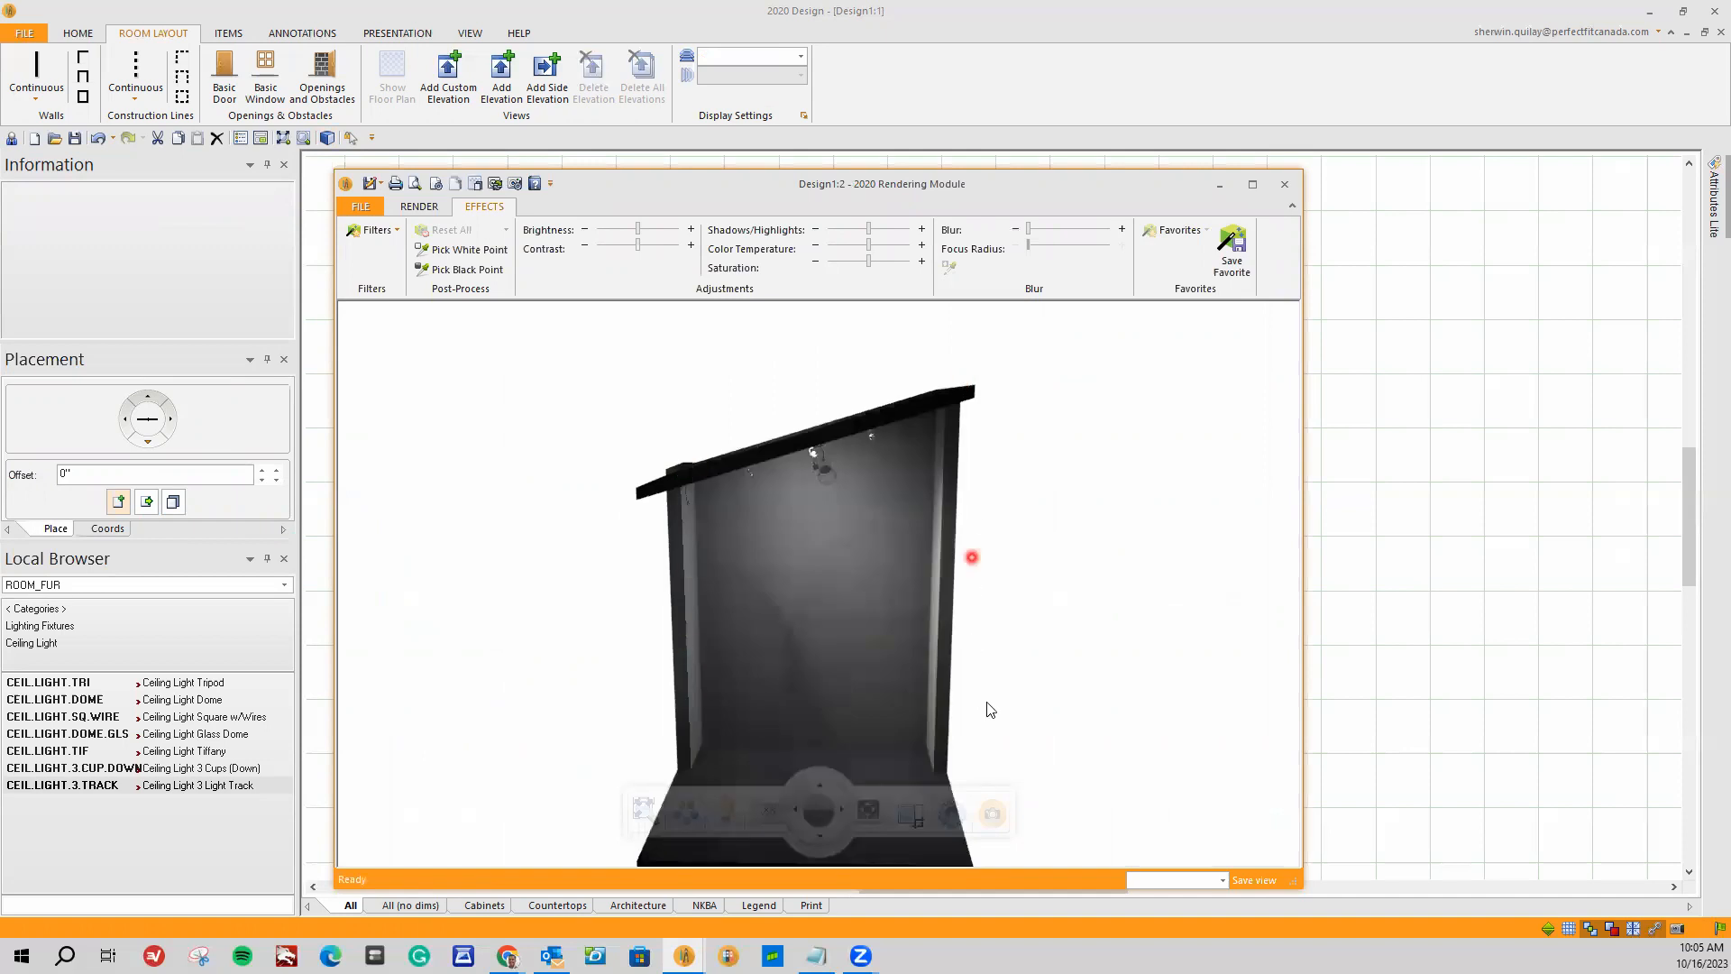
mouse_move(998, 682)
mouse_down()
mouse_move(916, 665)
mouse_move(824, 675)
mouse_move(1121, 626)
mouse_move(1210, 685)
mouse_move(974, 642)
mouse_up()
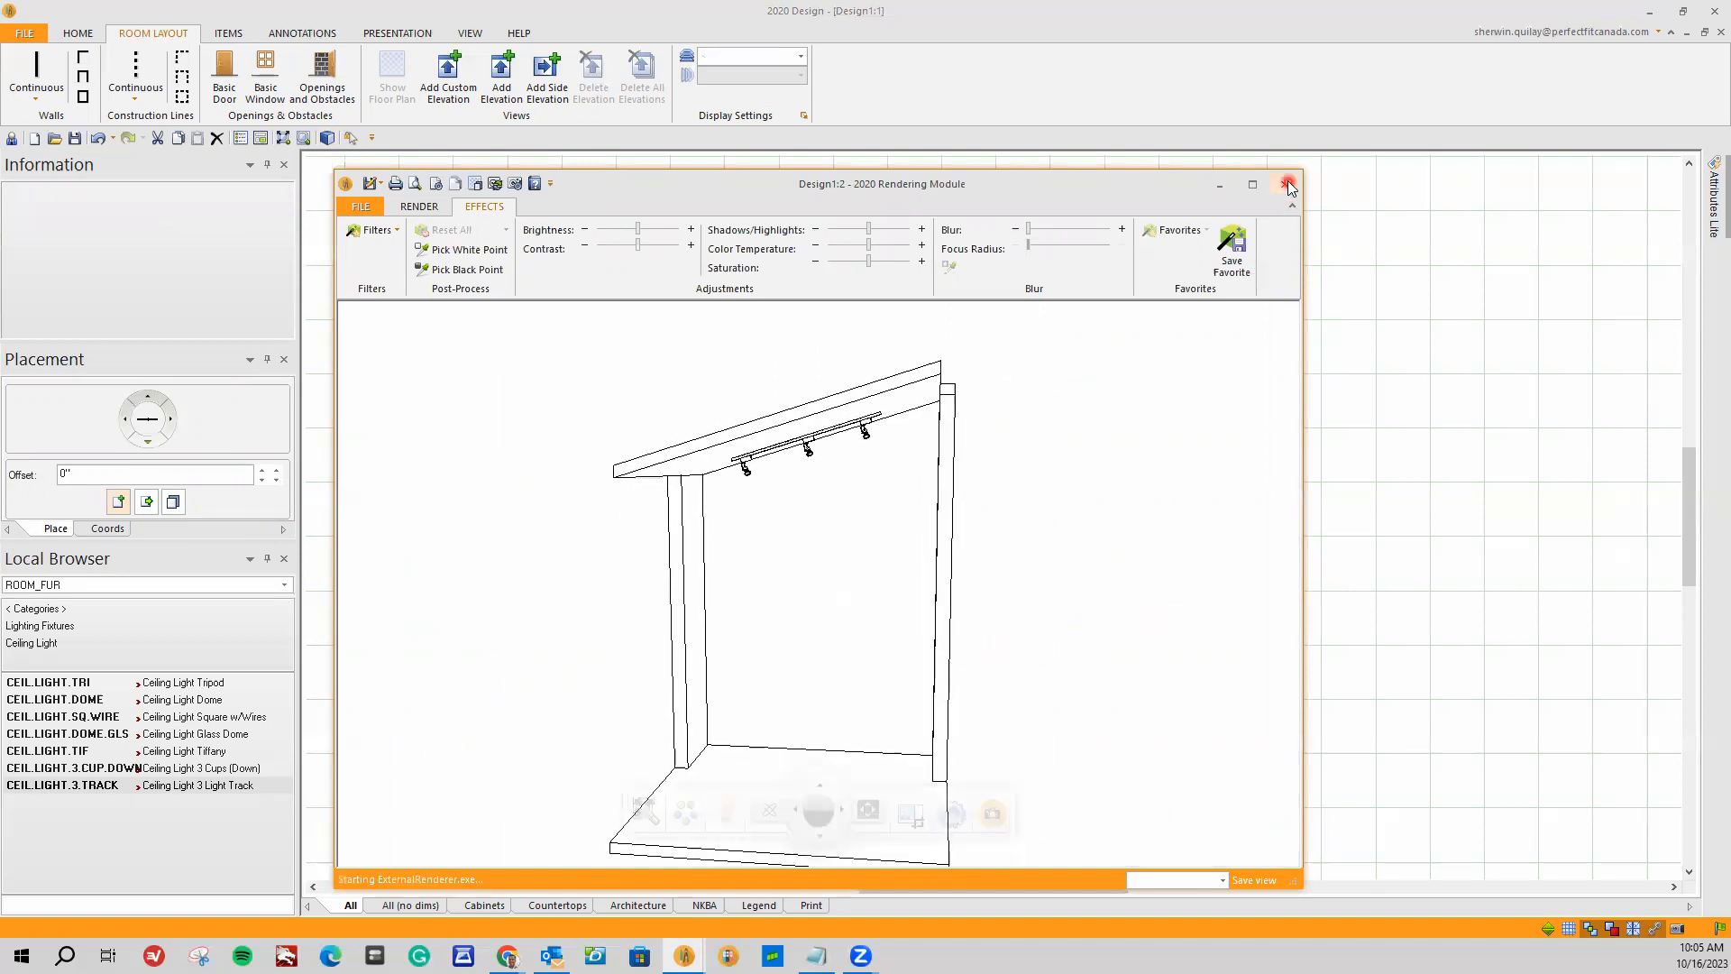
click(1284, 184)
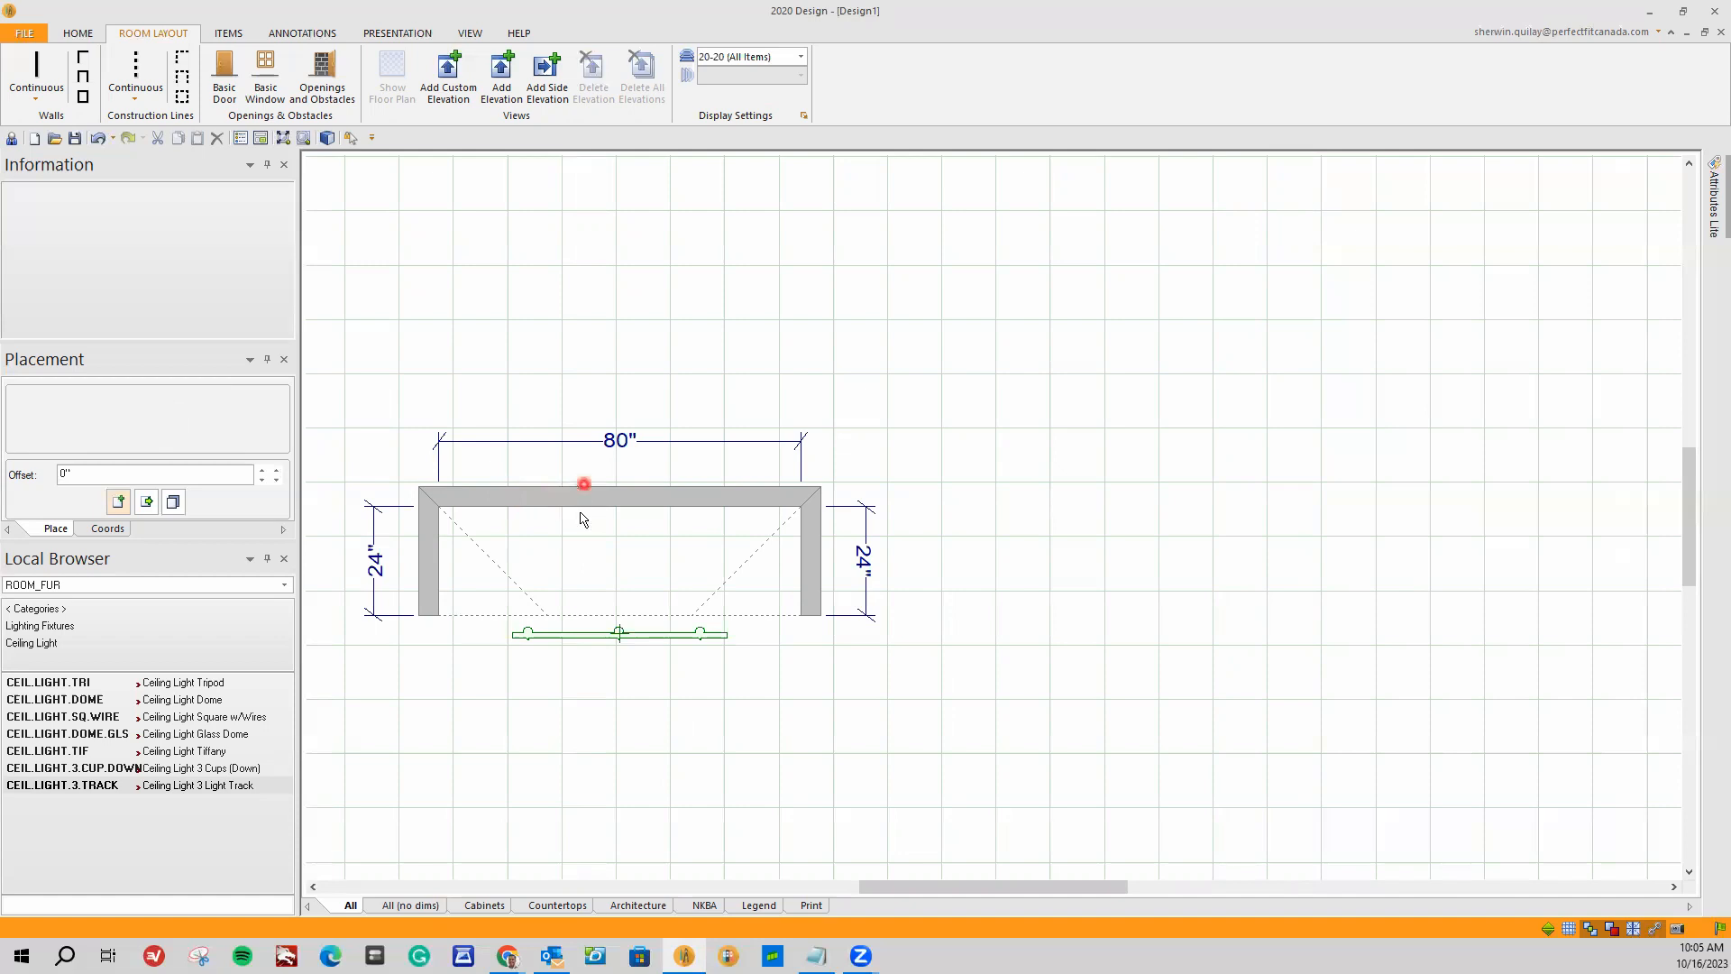
Step: Start a second continuous wall run to the right of the first with a 24" side wall
click(38, 79)
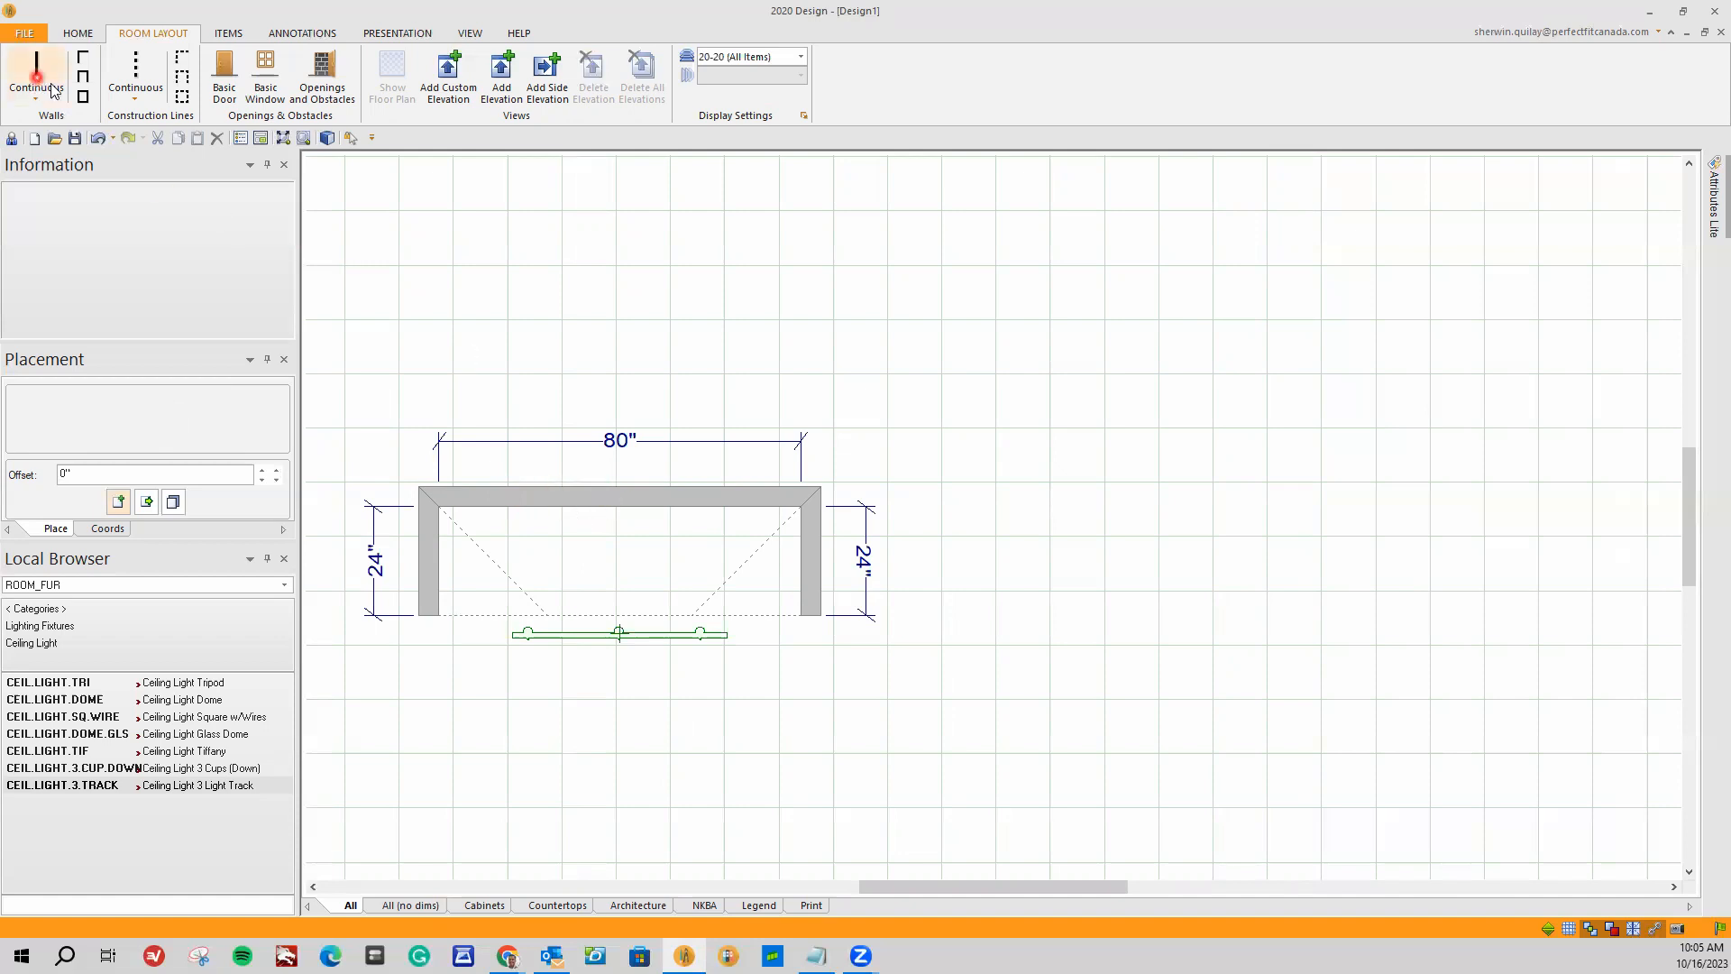
click(960, 622)
text(2)
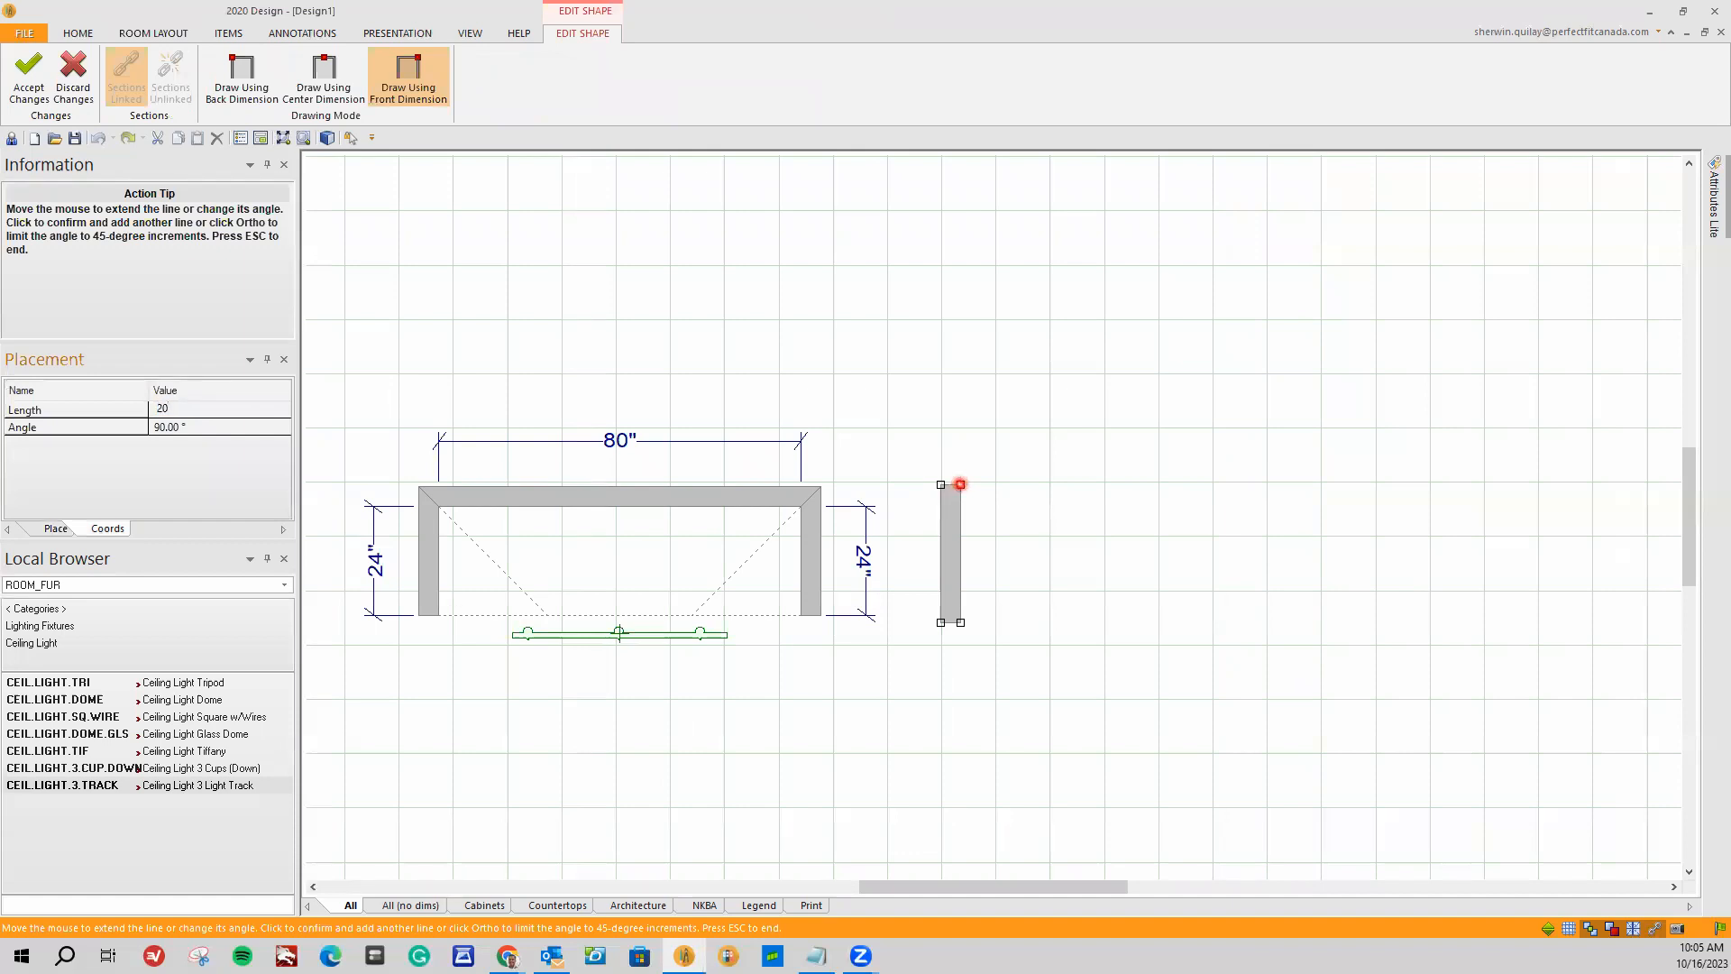
text(4)
key(Return)
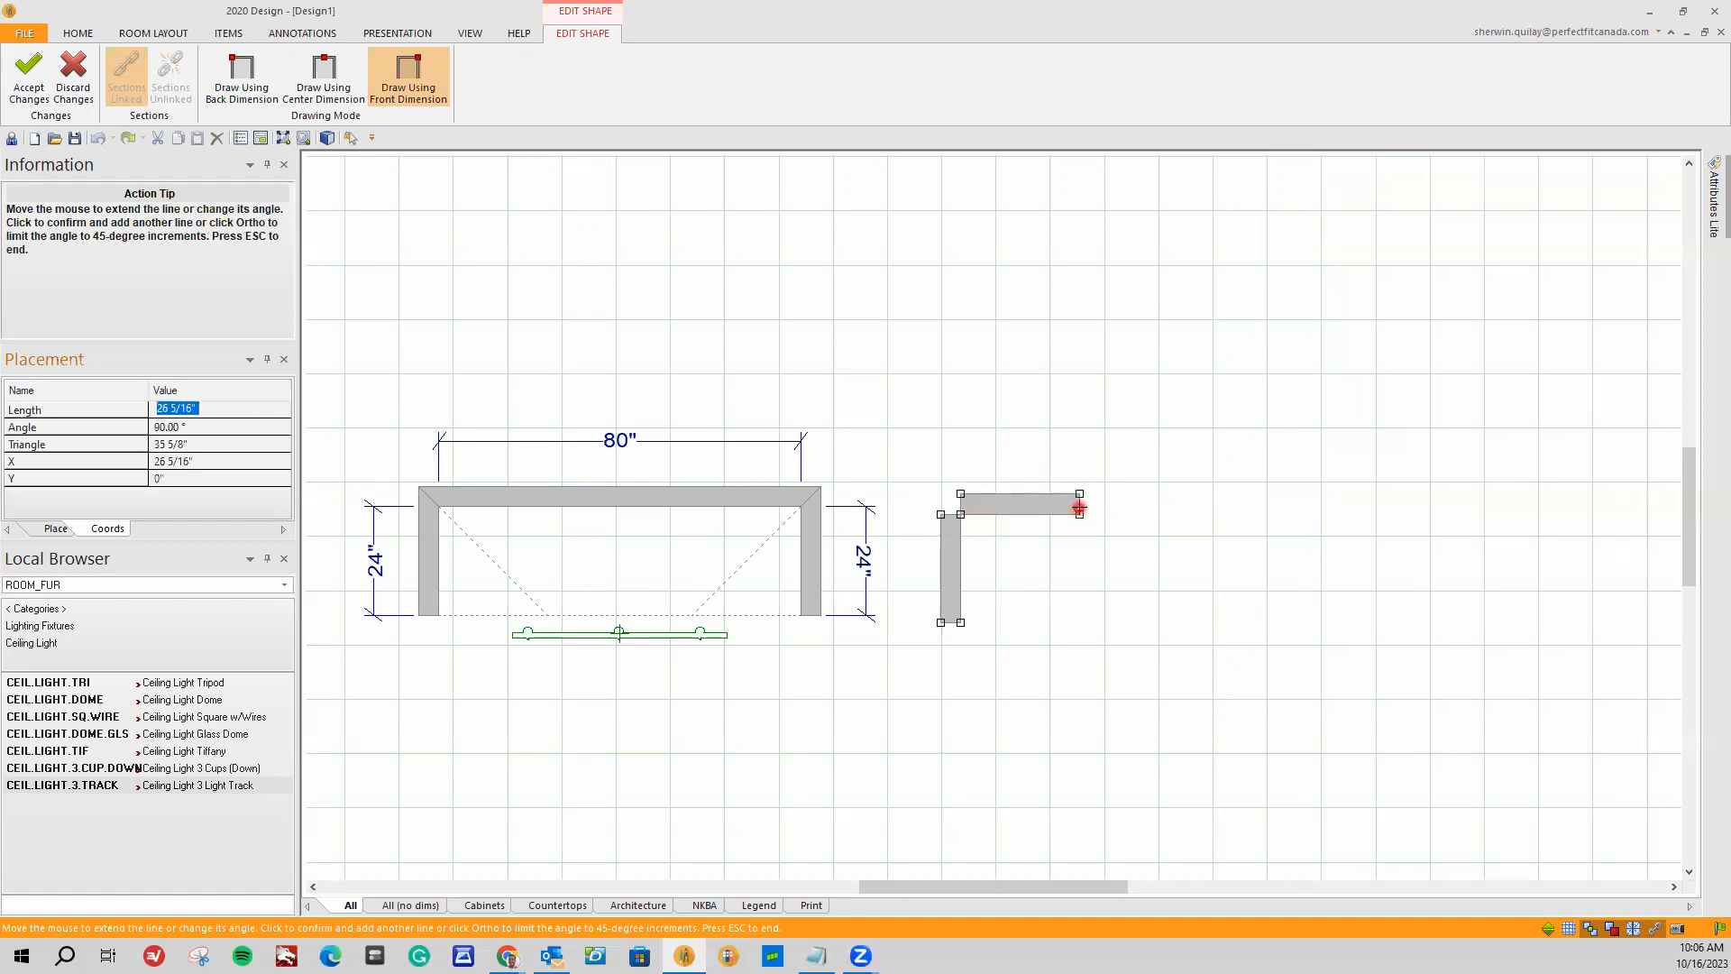
Step: Add the back wall in two sections of 20" and 60", finish with a 24" side wall and end the shape
key(Return)
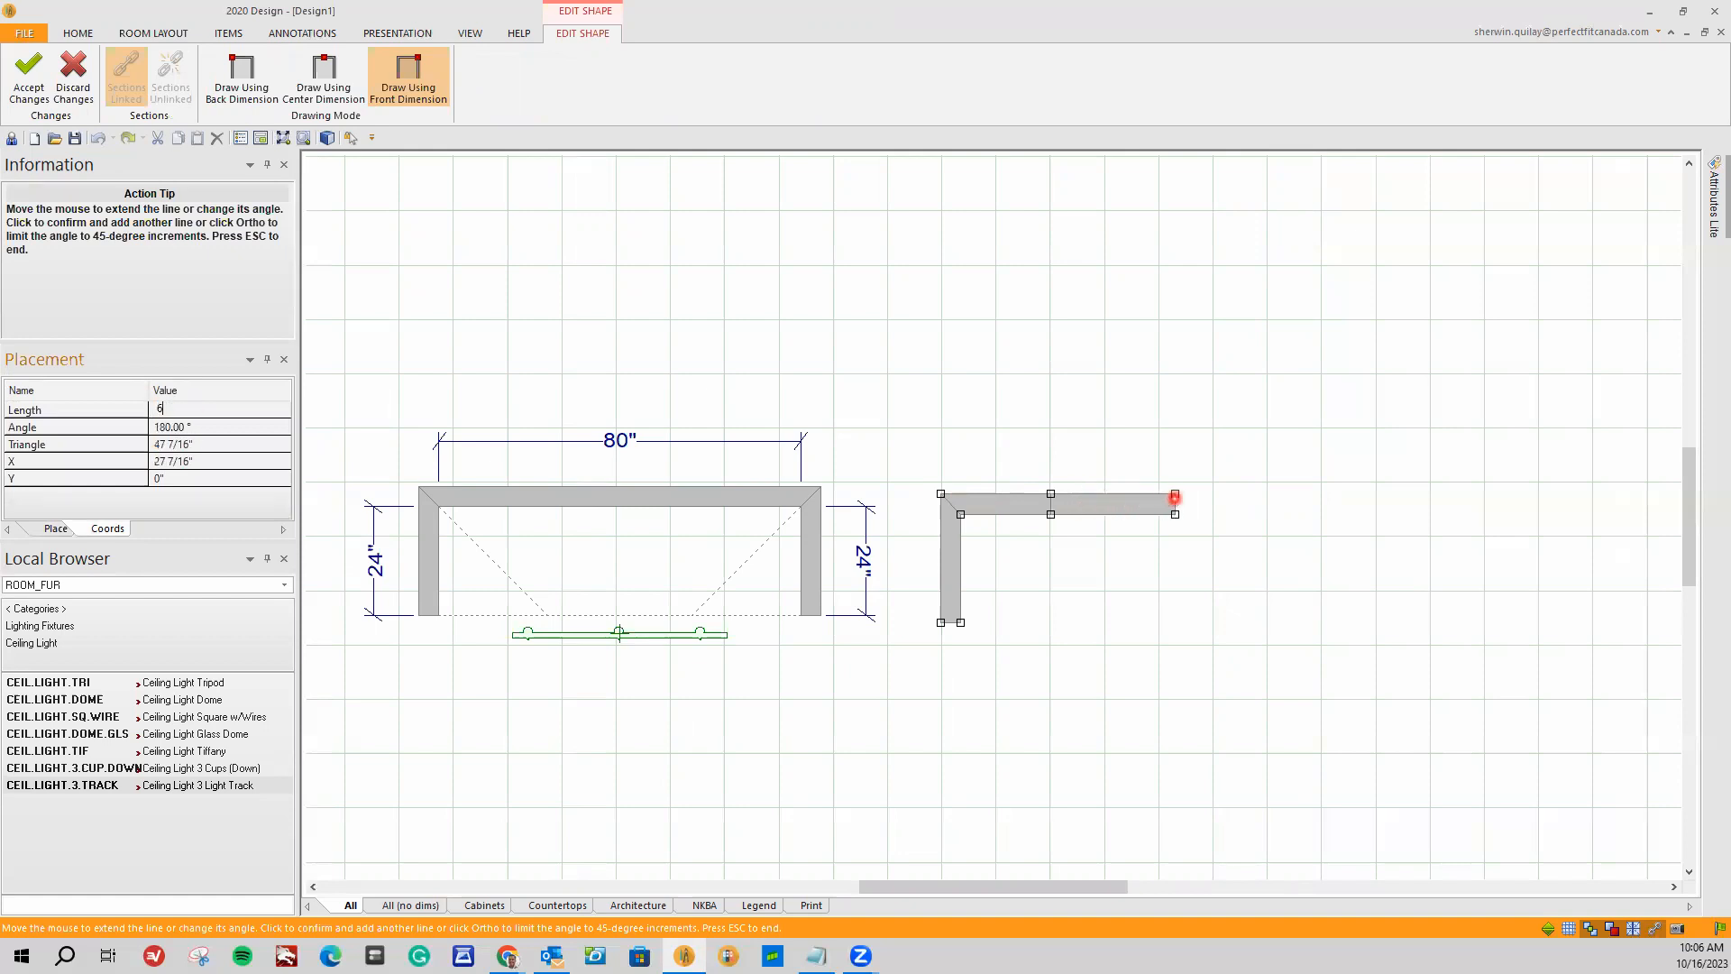
key(Return)
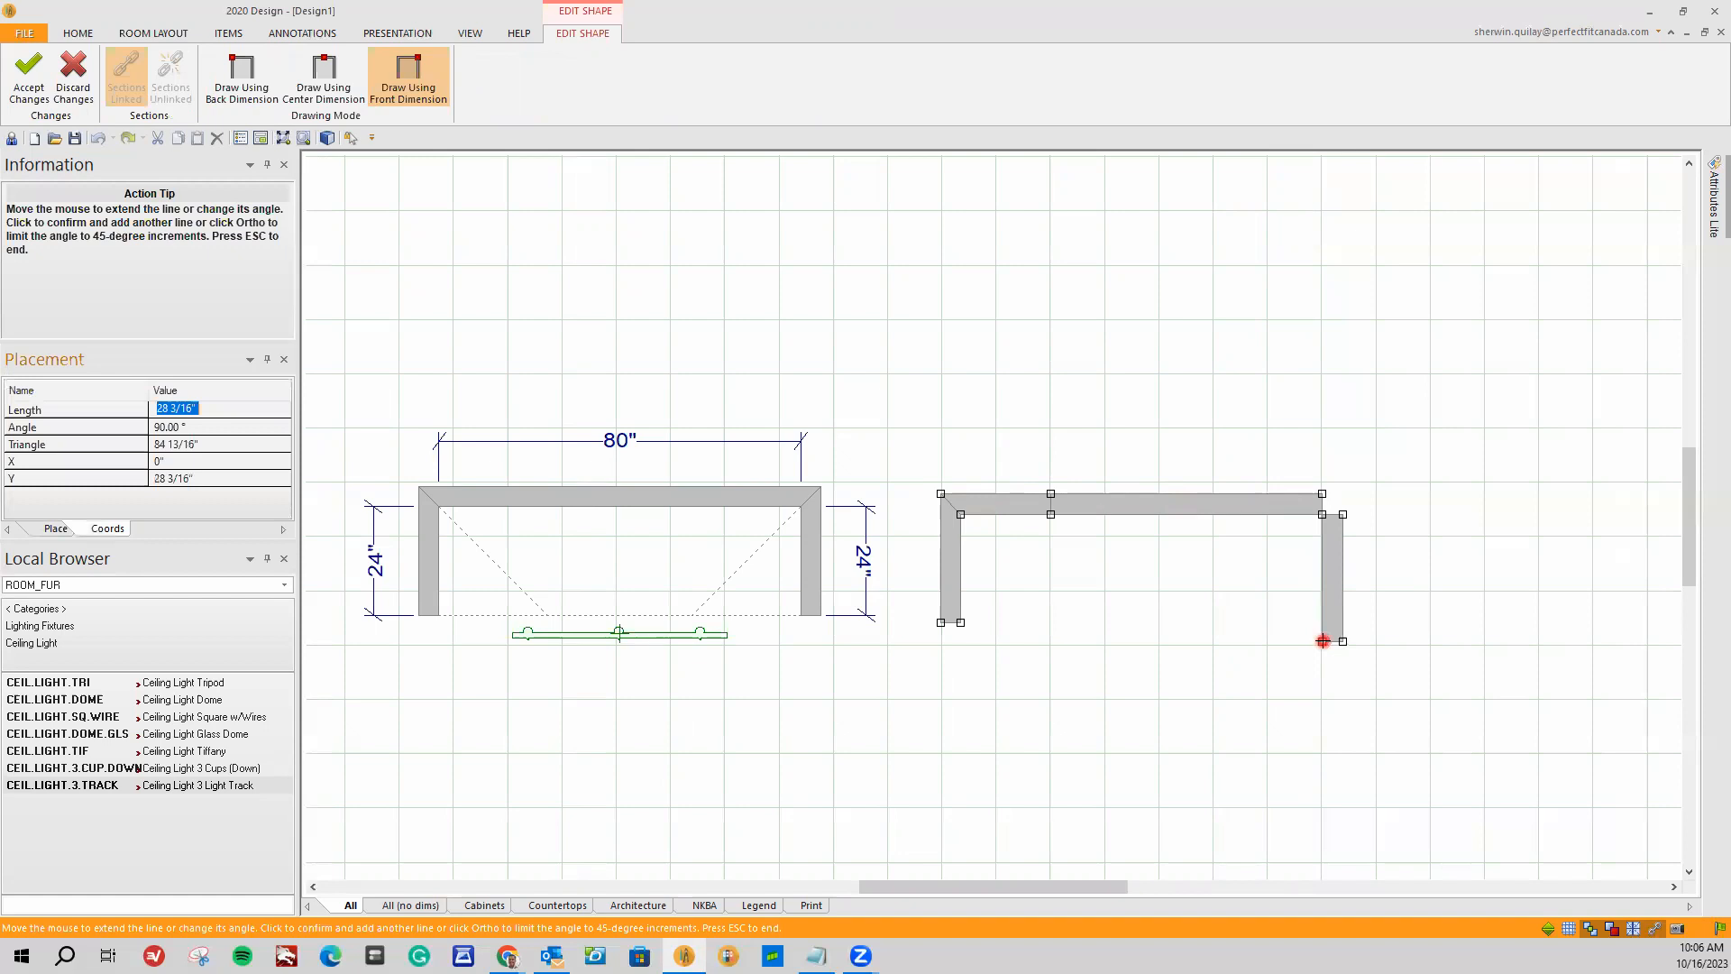
text(24)
key(Return)
key(Escape)
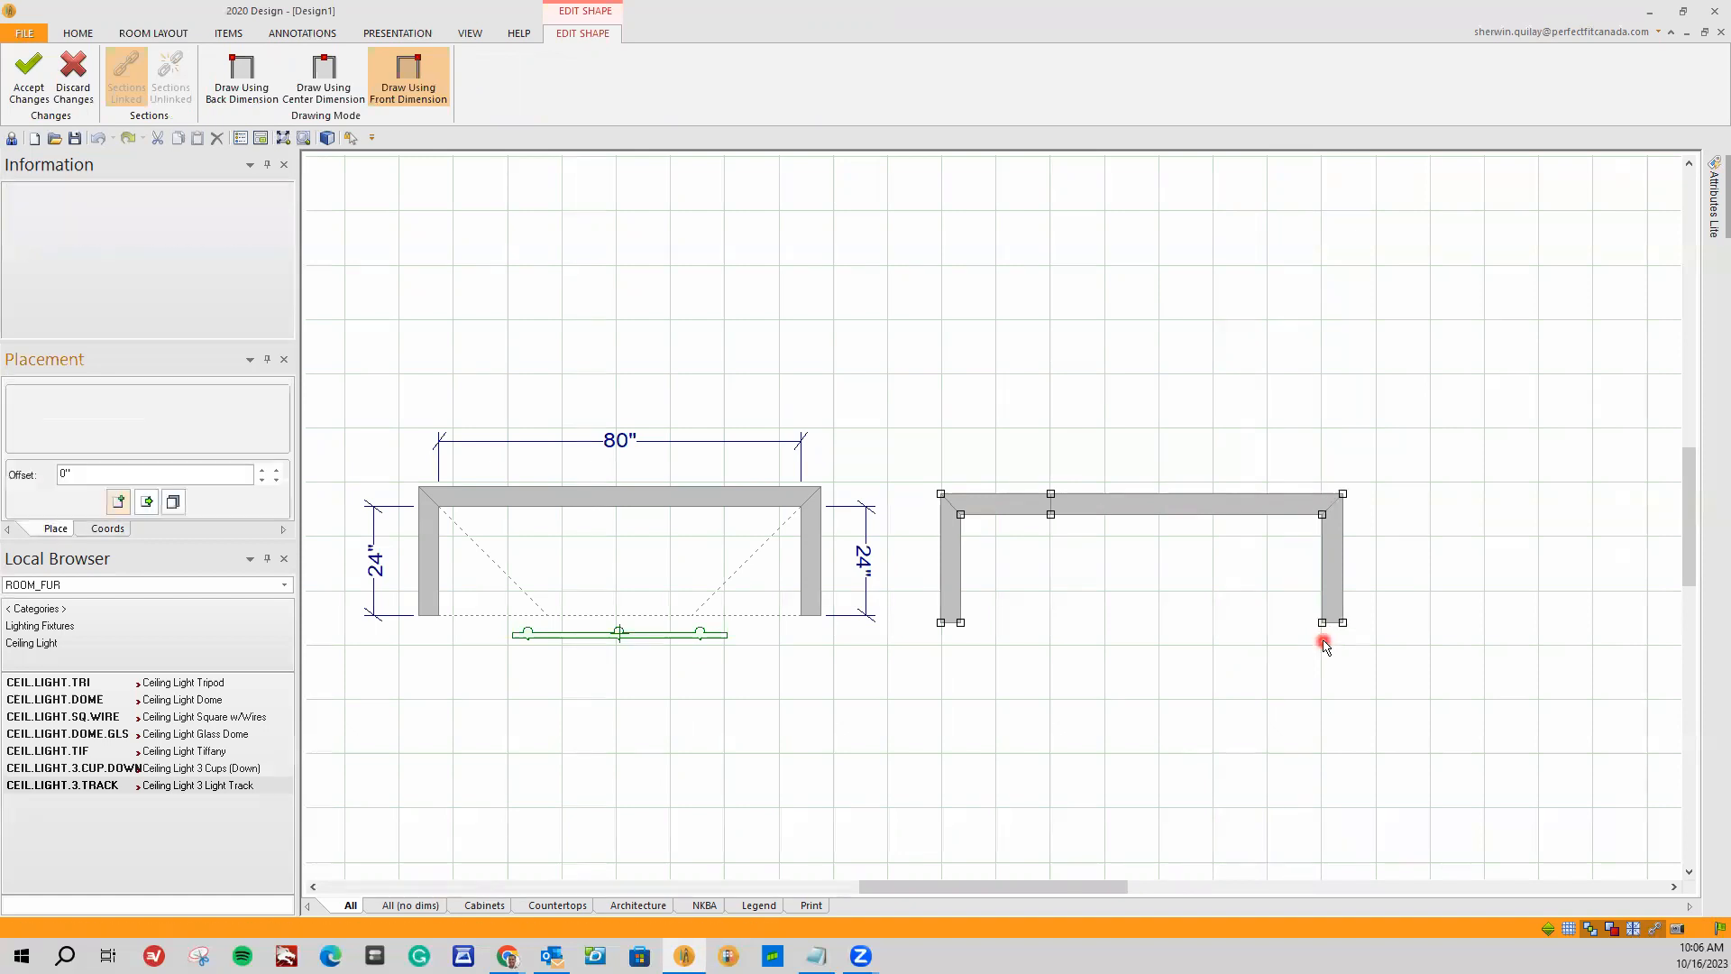
scroll(1195, 644, up, 2)
click(1060, 491)
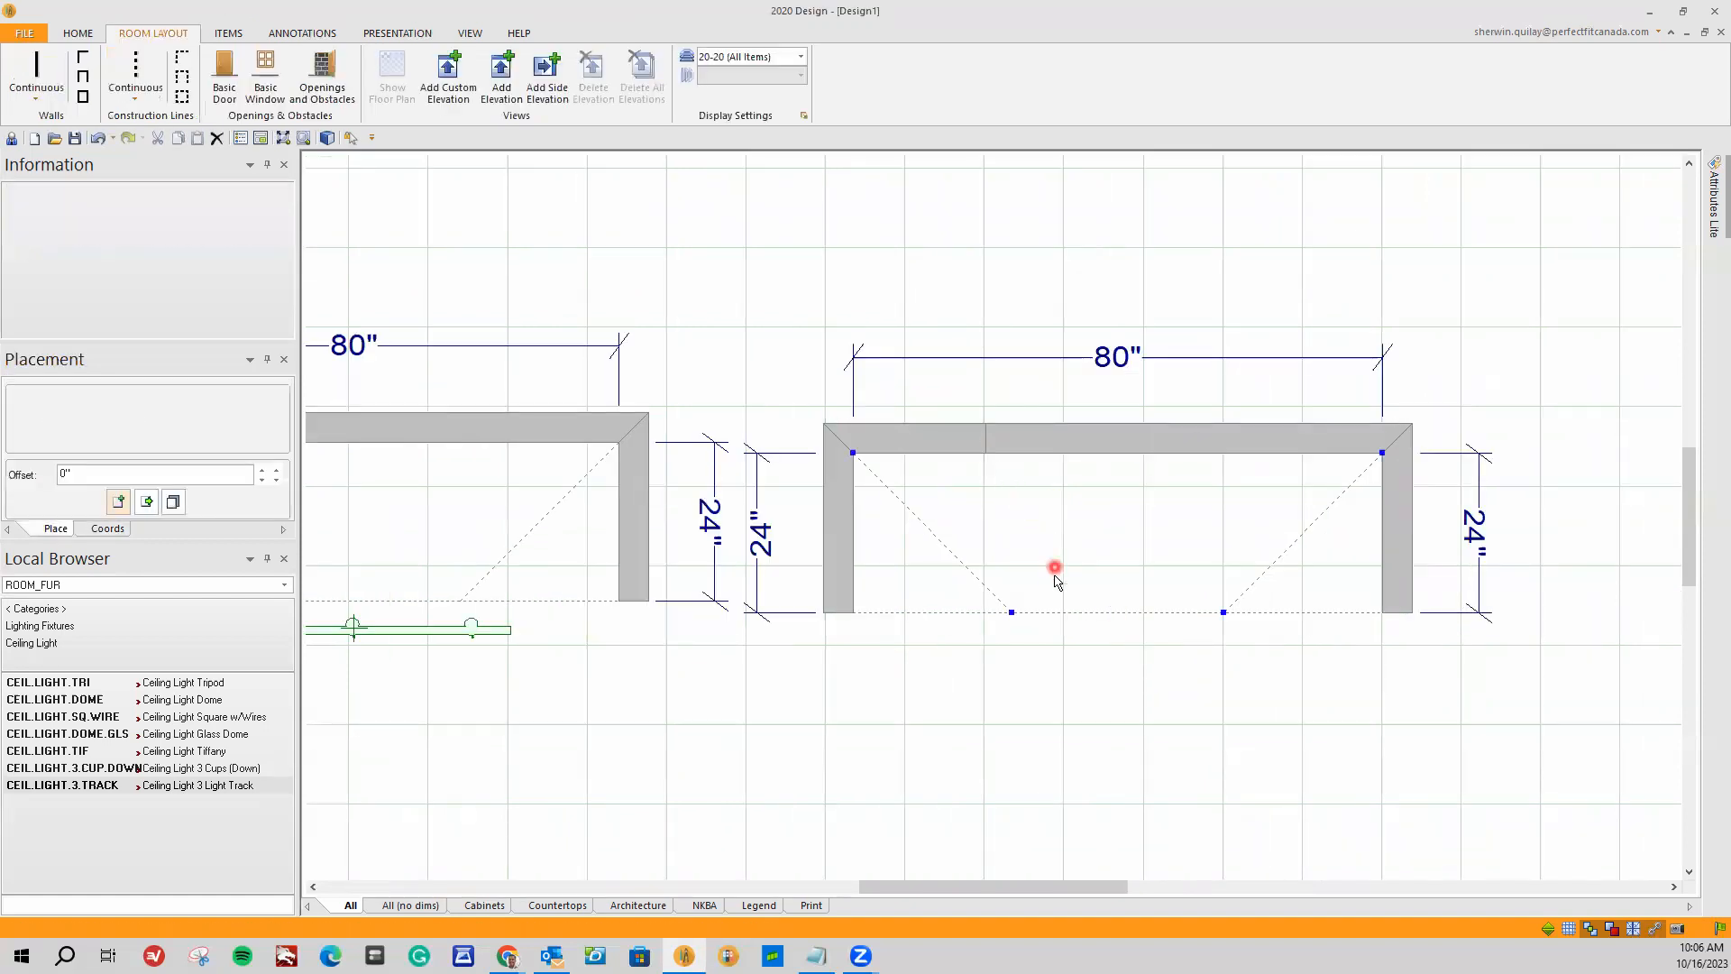
Step: Open the second wall group's properties and move the dialog clear of the drawing
click(838, 543)
scroll(876, 646, down, 2)
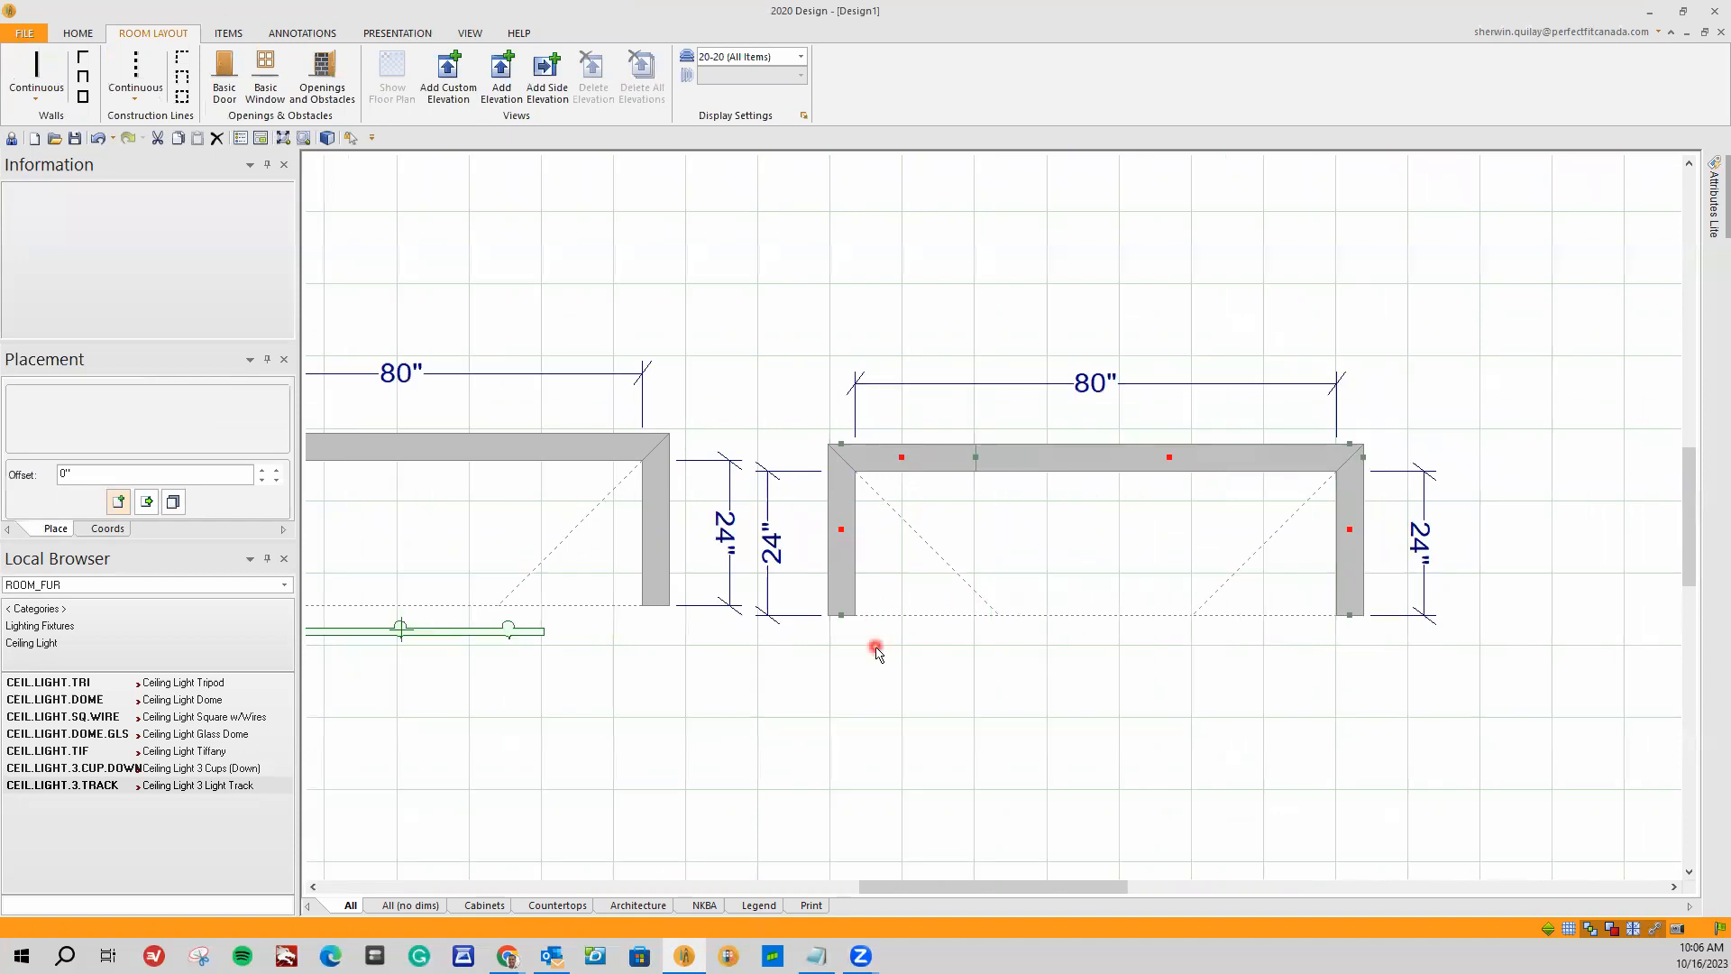
right_click(857, 552)
click(946, 622)
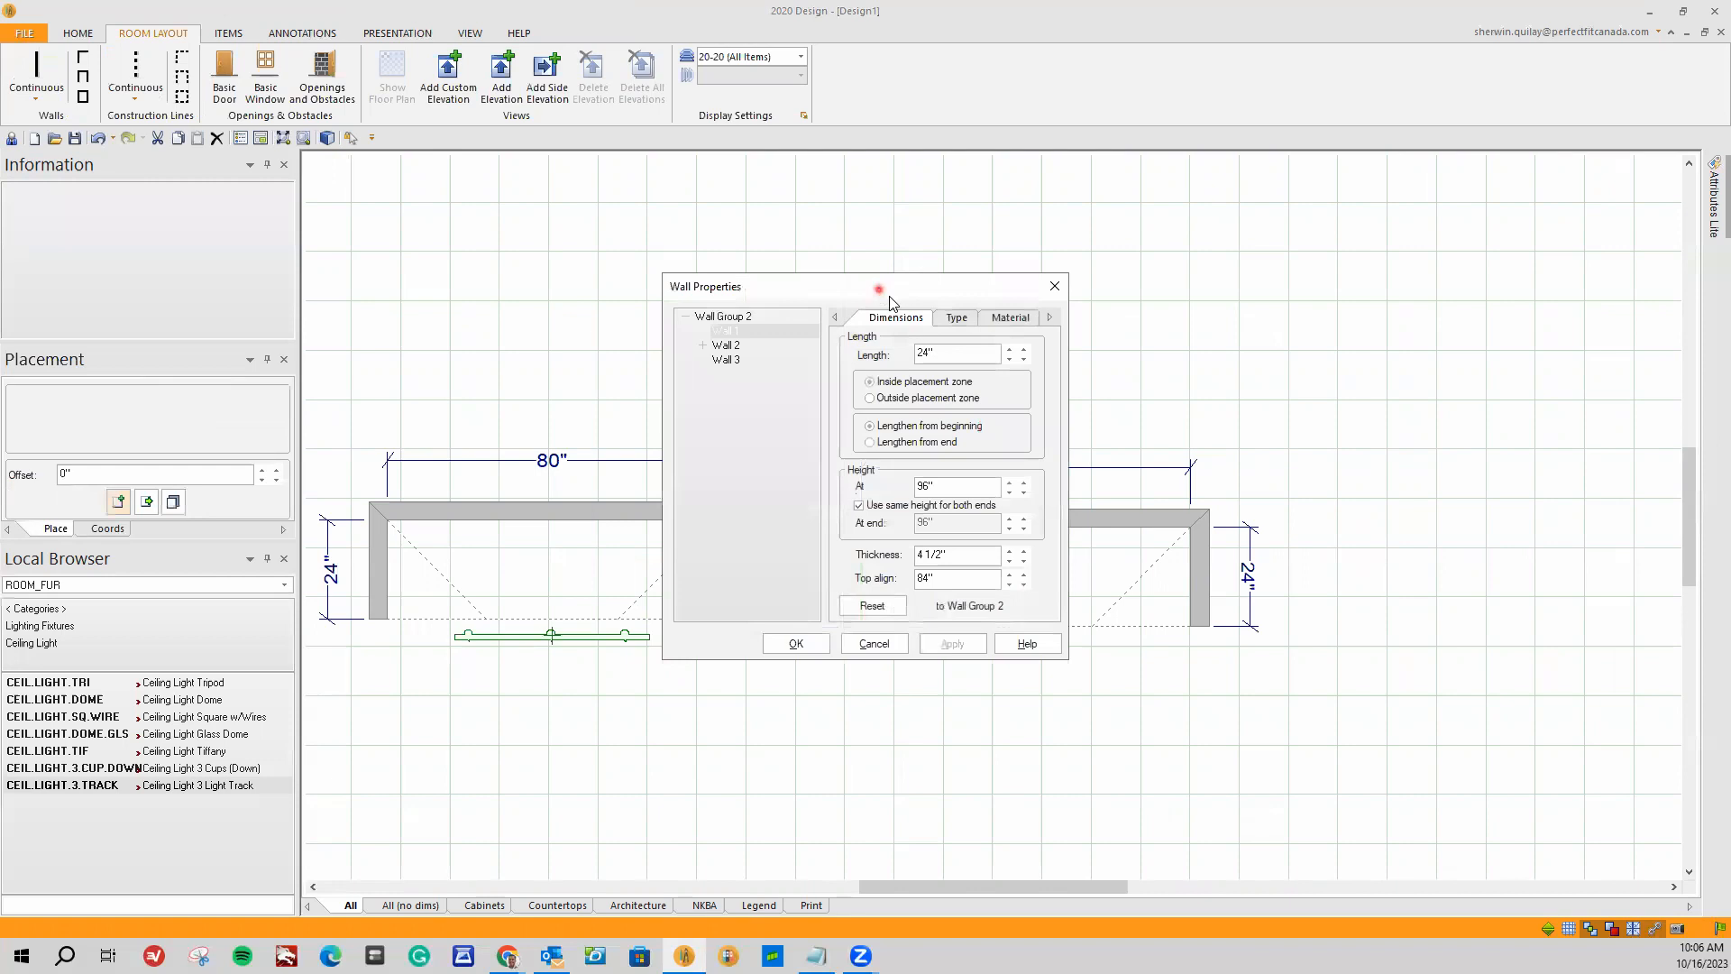
drag(890, 301, 1490, 375)
click(1572, 565)
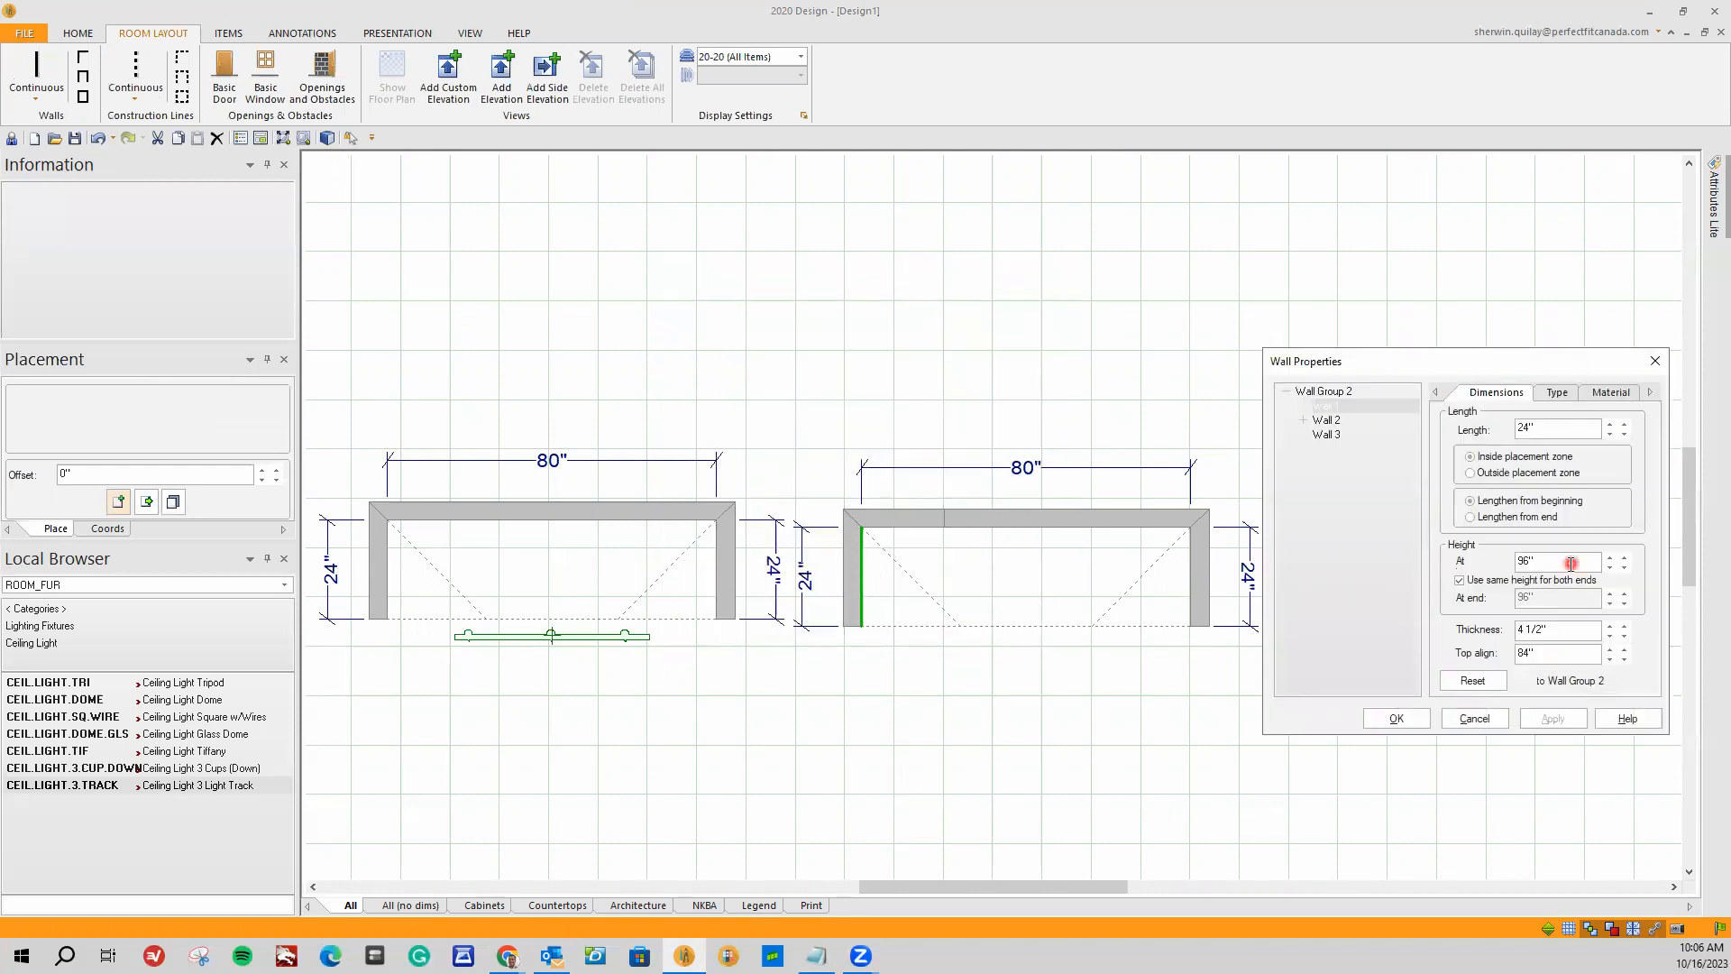
Step: For Section 2 of Wall 2, turn off the same height for both ends, set its end height to 120" and apply
click(1307, 423)
click(1369, 426)
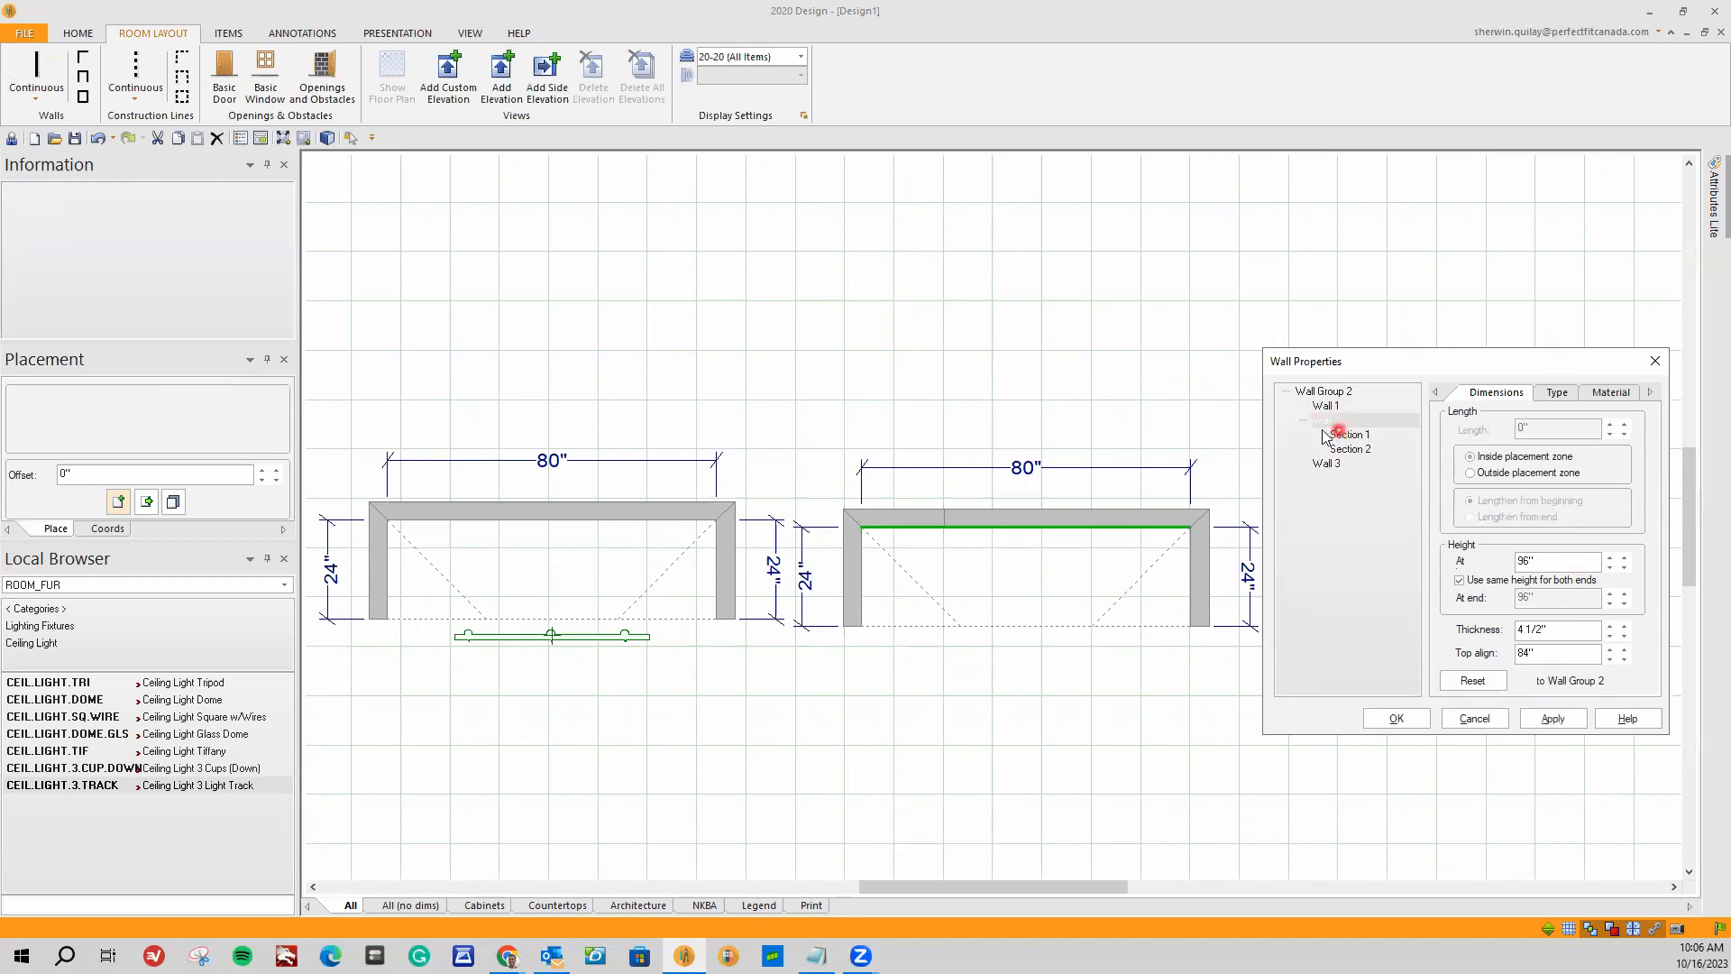
click(1350, 436)
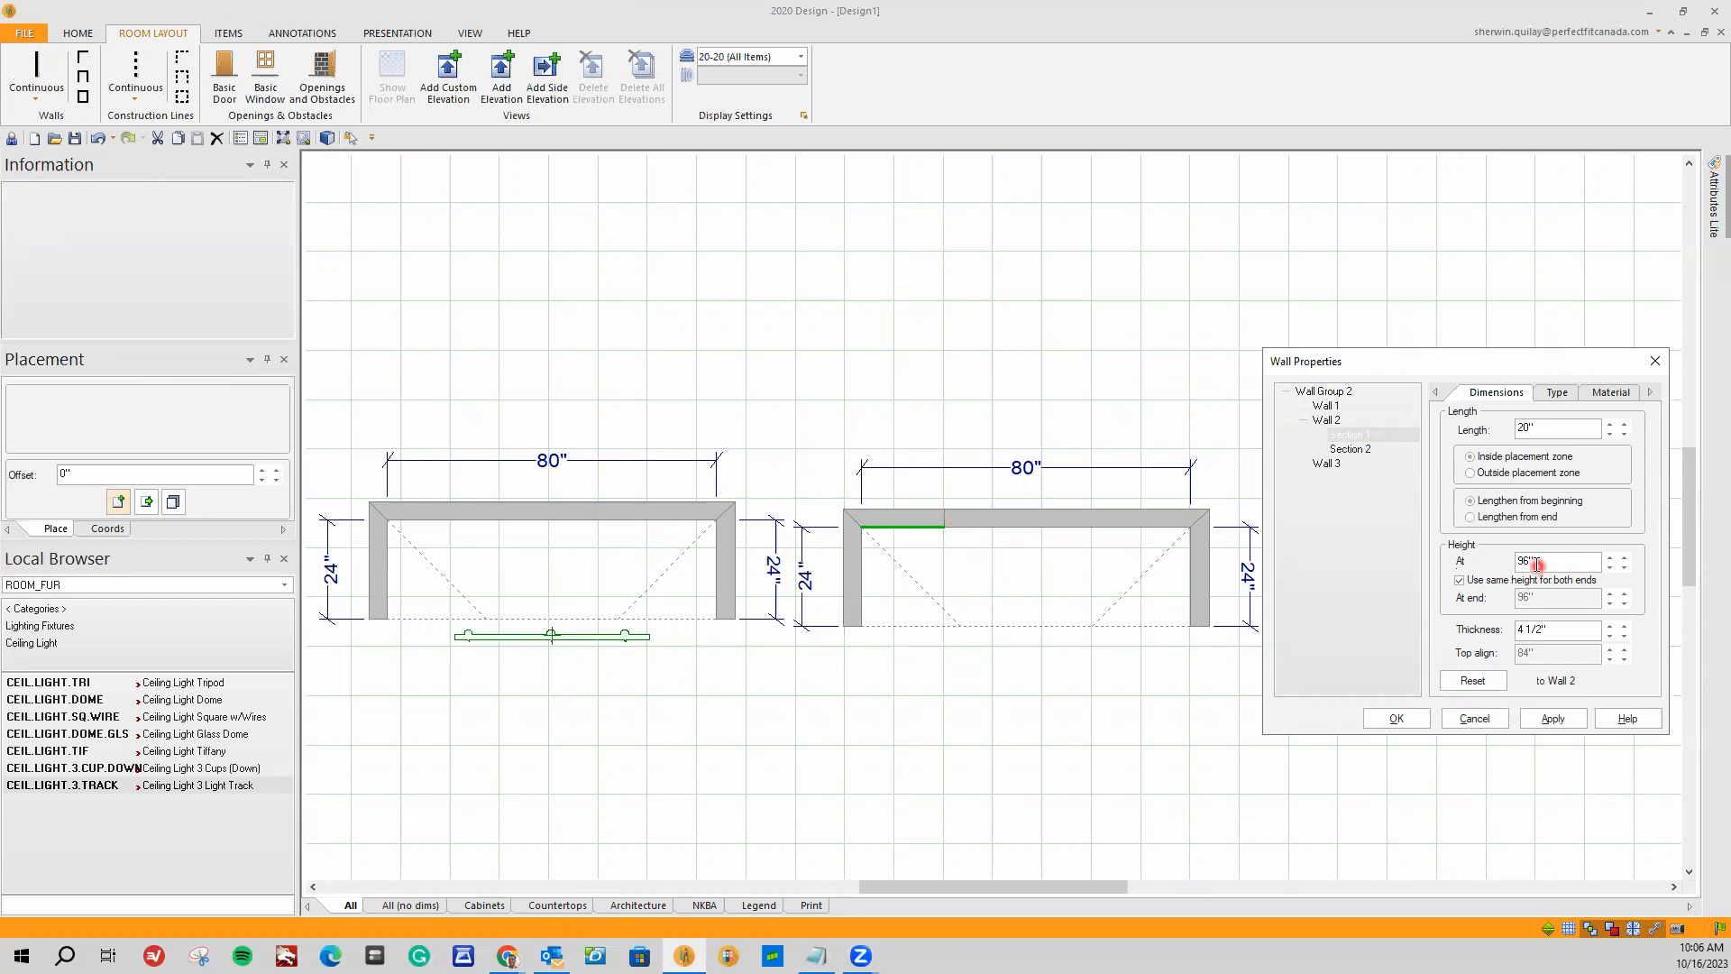
click(1360, 449)
click(1461, 580)
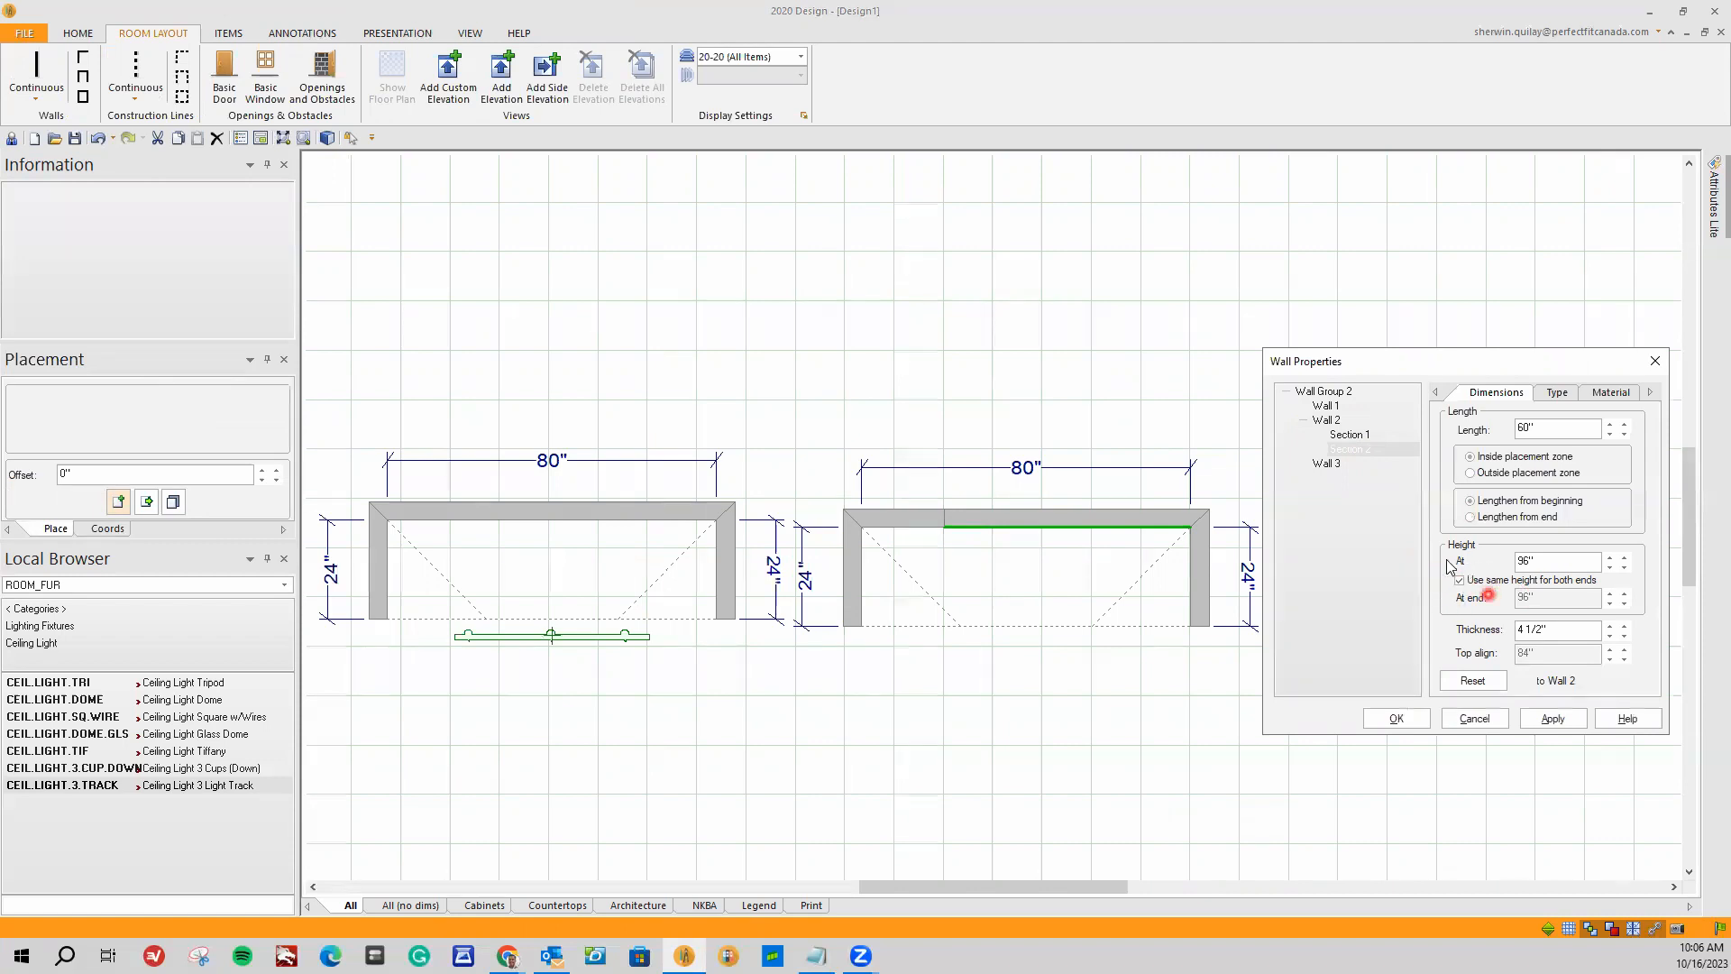
click(1461, 581)
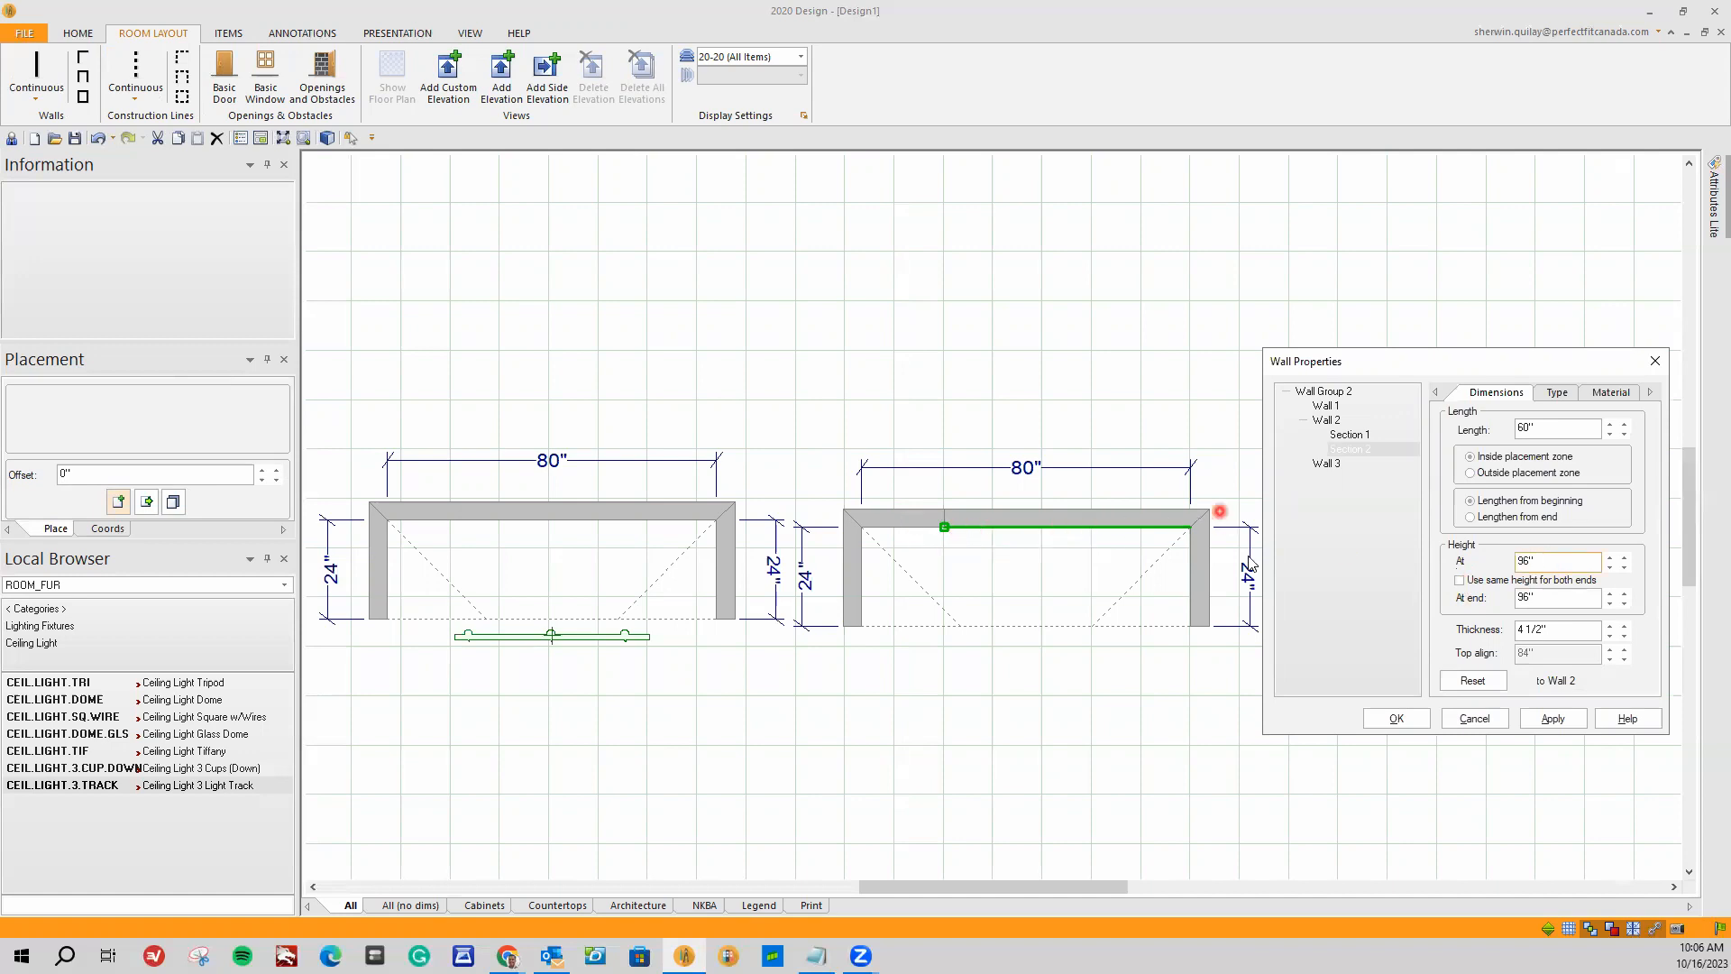
drag(1553, 596, 1453, 616)
text(120)
click(1552, 718)
Step: Set Wall 3's height to 120" and accept the wall properties
click(1335, 465)
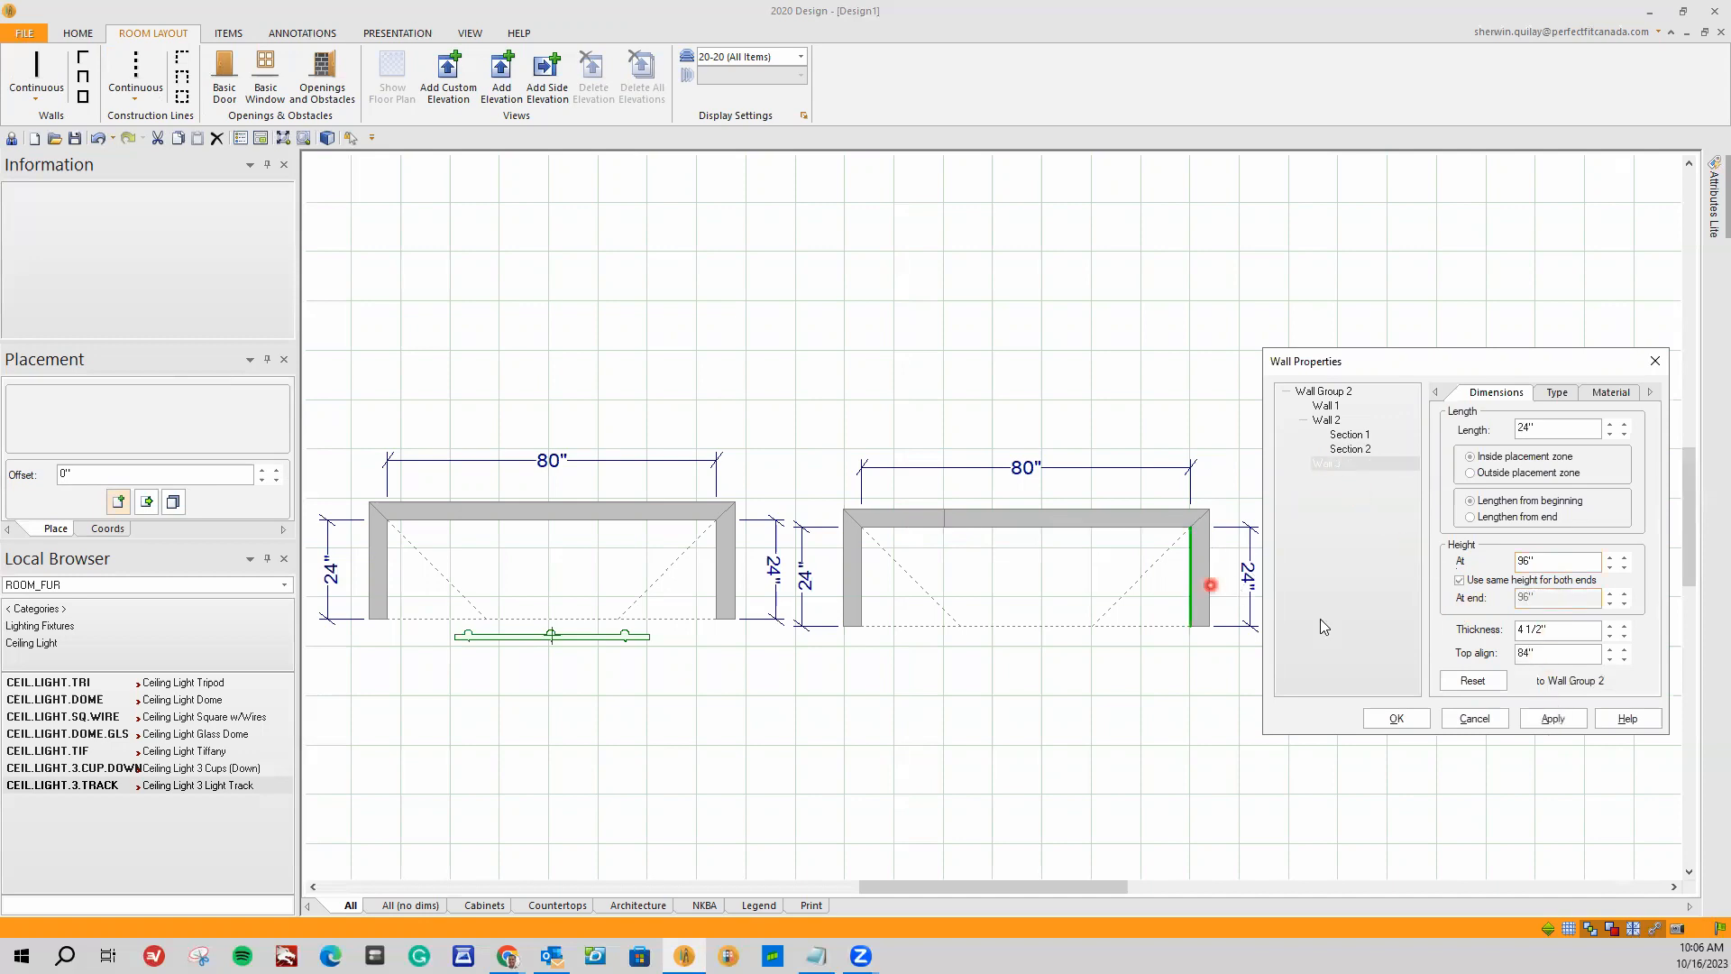
click(1479, 582)
drag(1578, 562, 1319, 542)
text(120)
click(1396, 719)
Step: Move the track light to the second wall group's open front and view both groups in a maximized 3D rendering
click(581, 638)
drag(574, 640, 1032, 659)
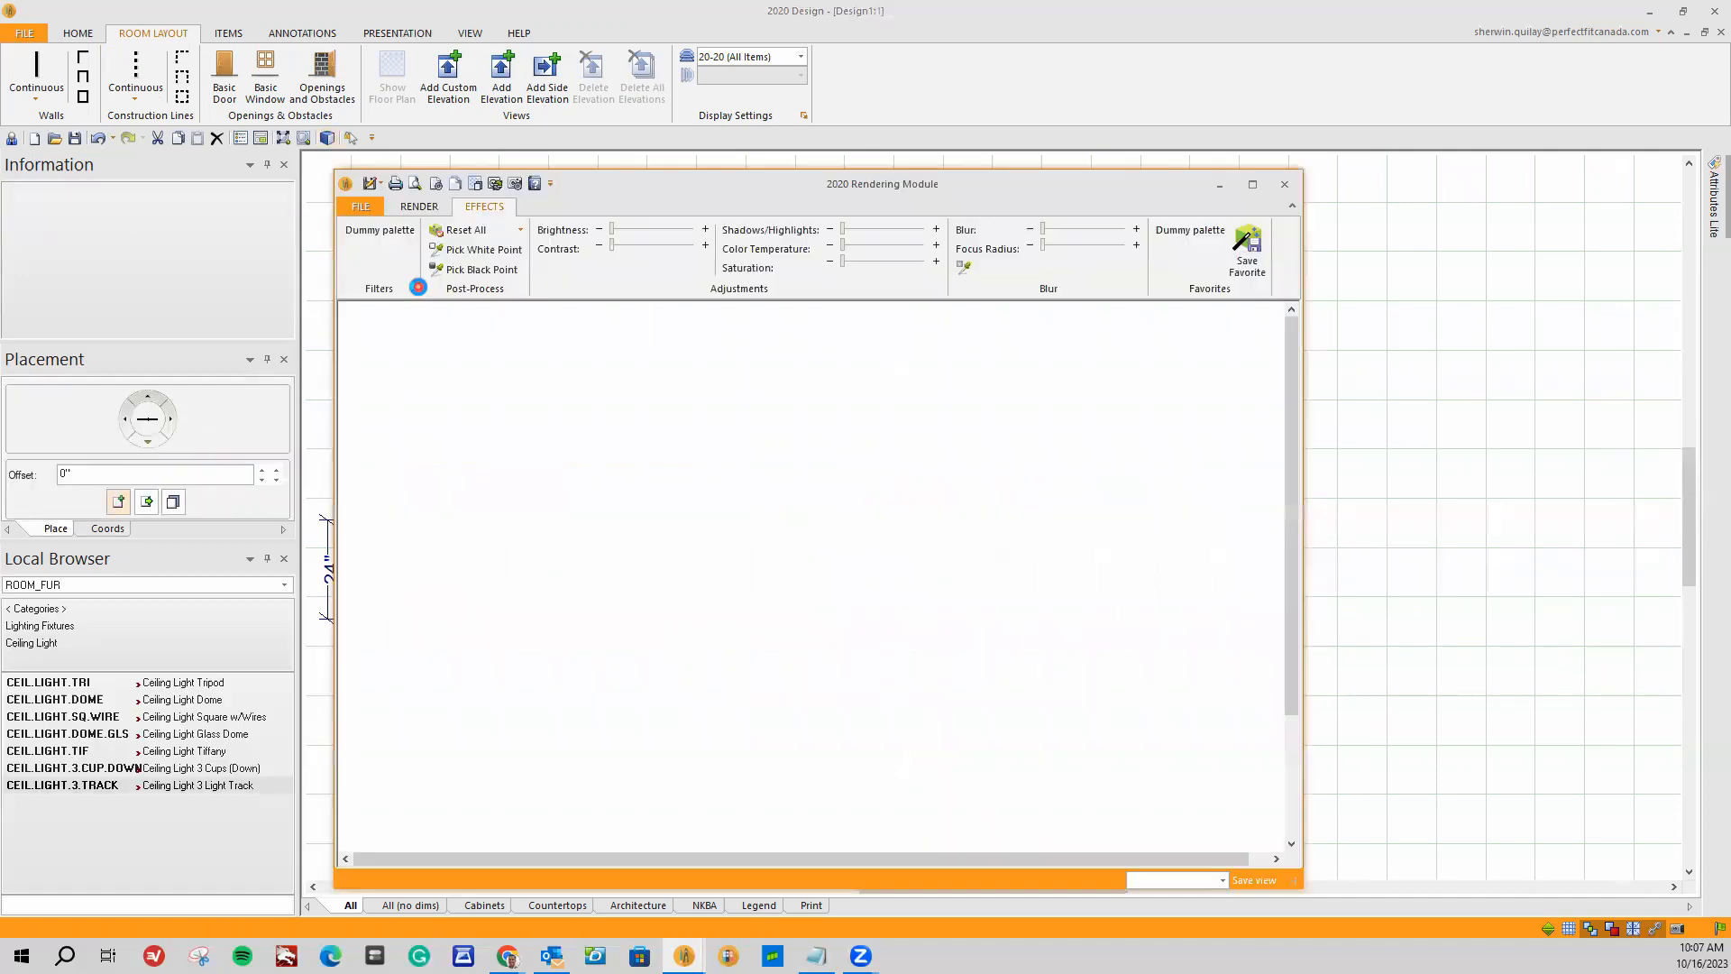
click(1252, 184)
drag(1178, 537, 1306, 480)
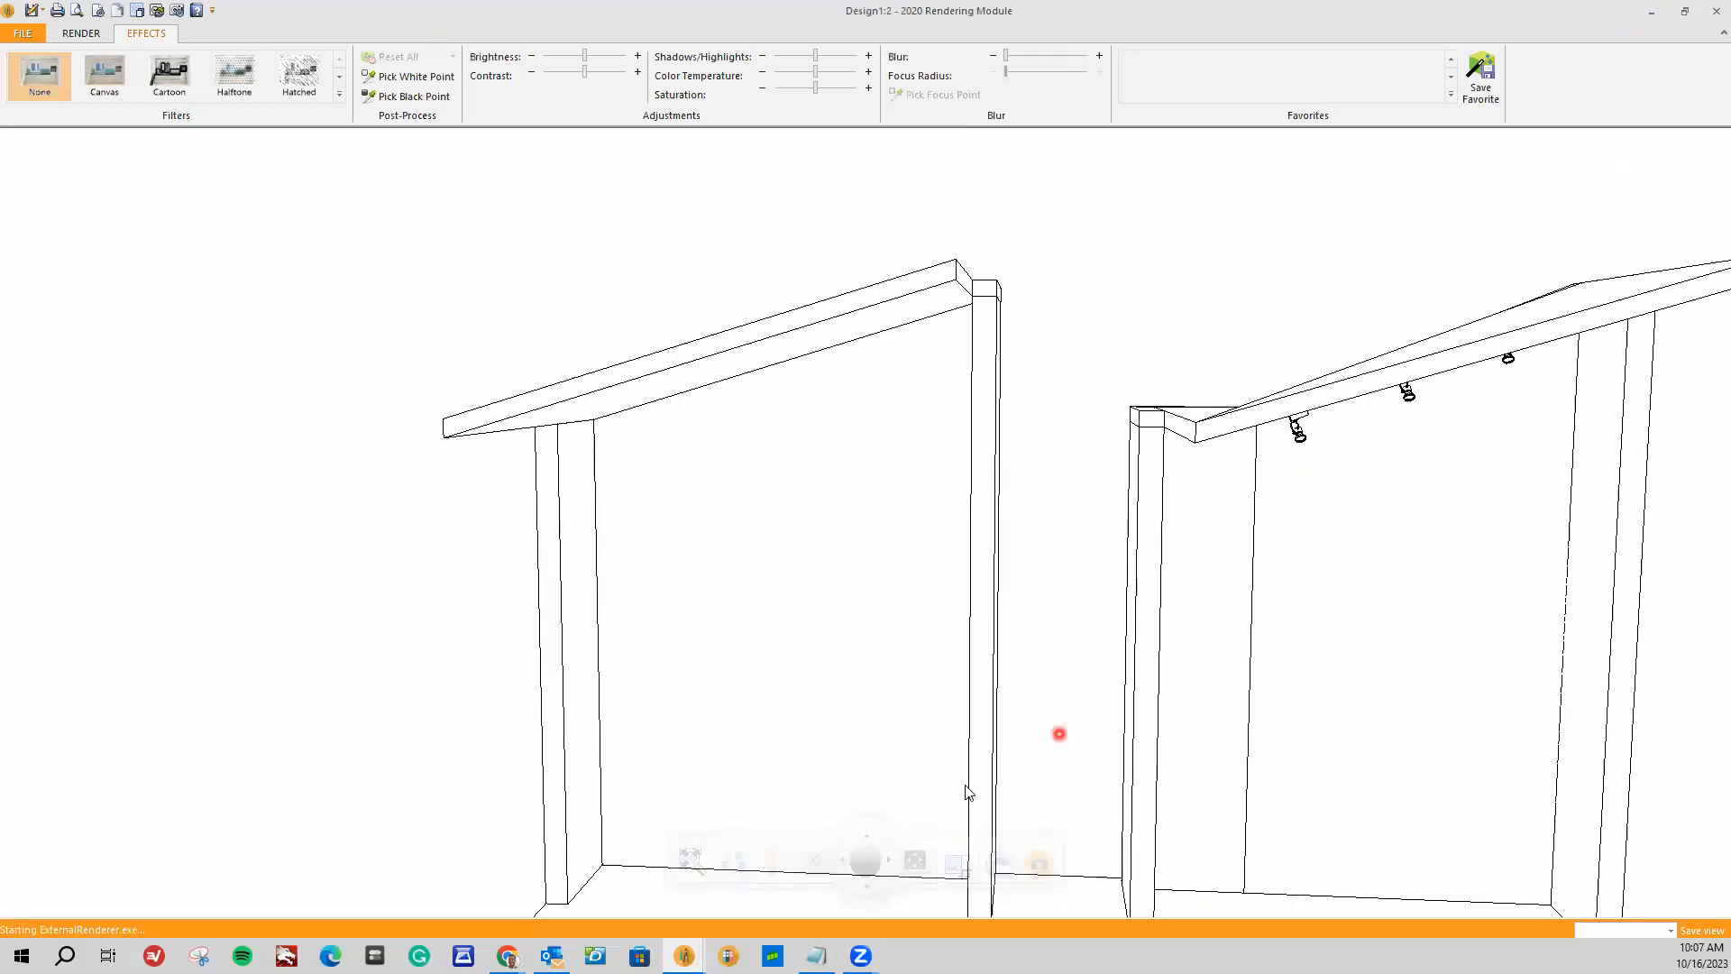
click(889, 864)
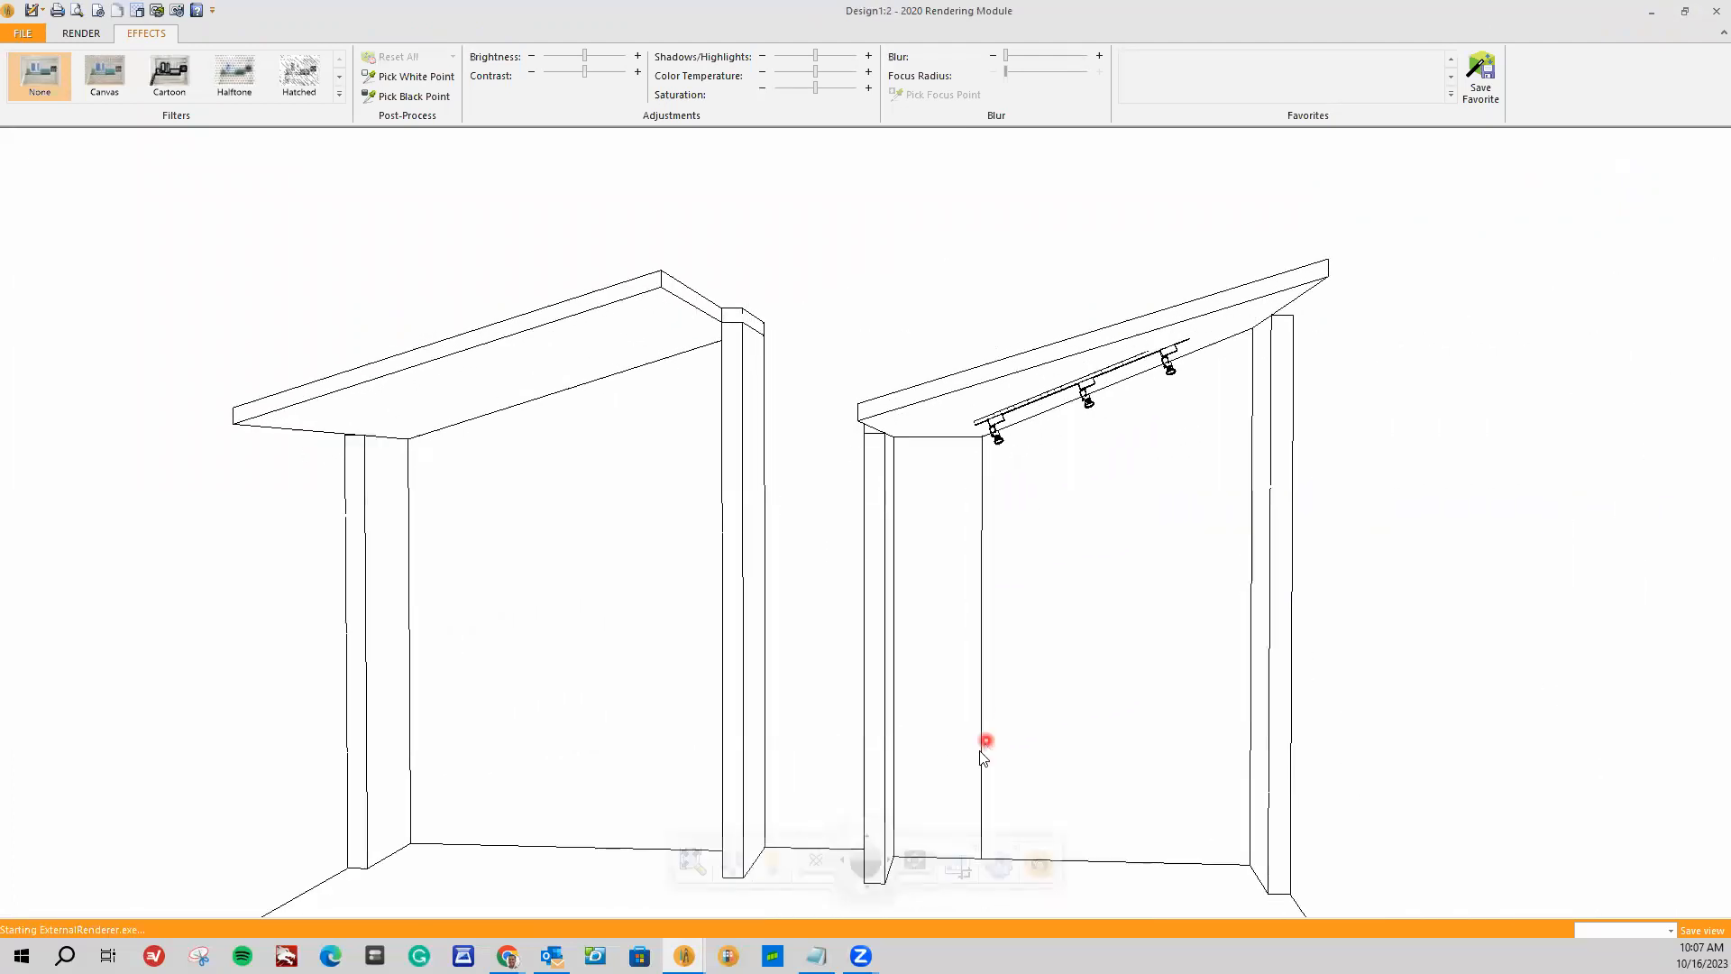
Step: Hide the ceiling in the rendering, examine the sloped wall tops from several angles, and close it
click(734, 863)
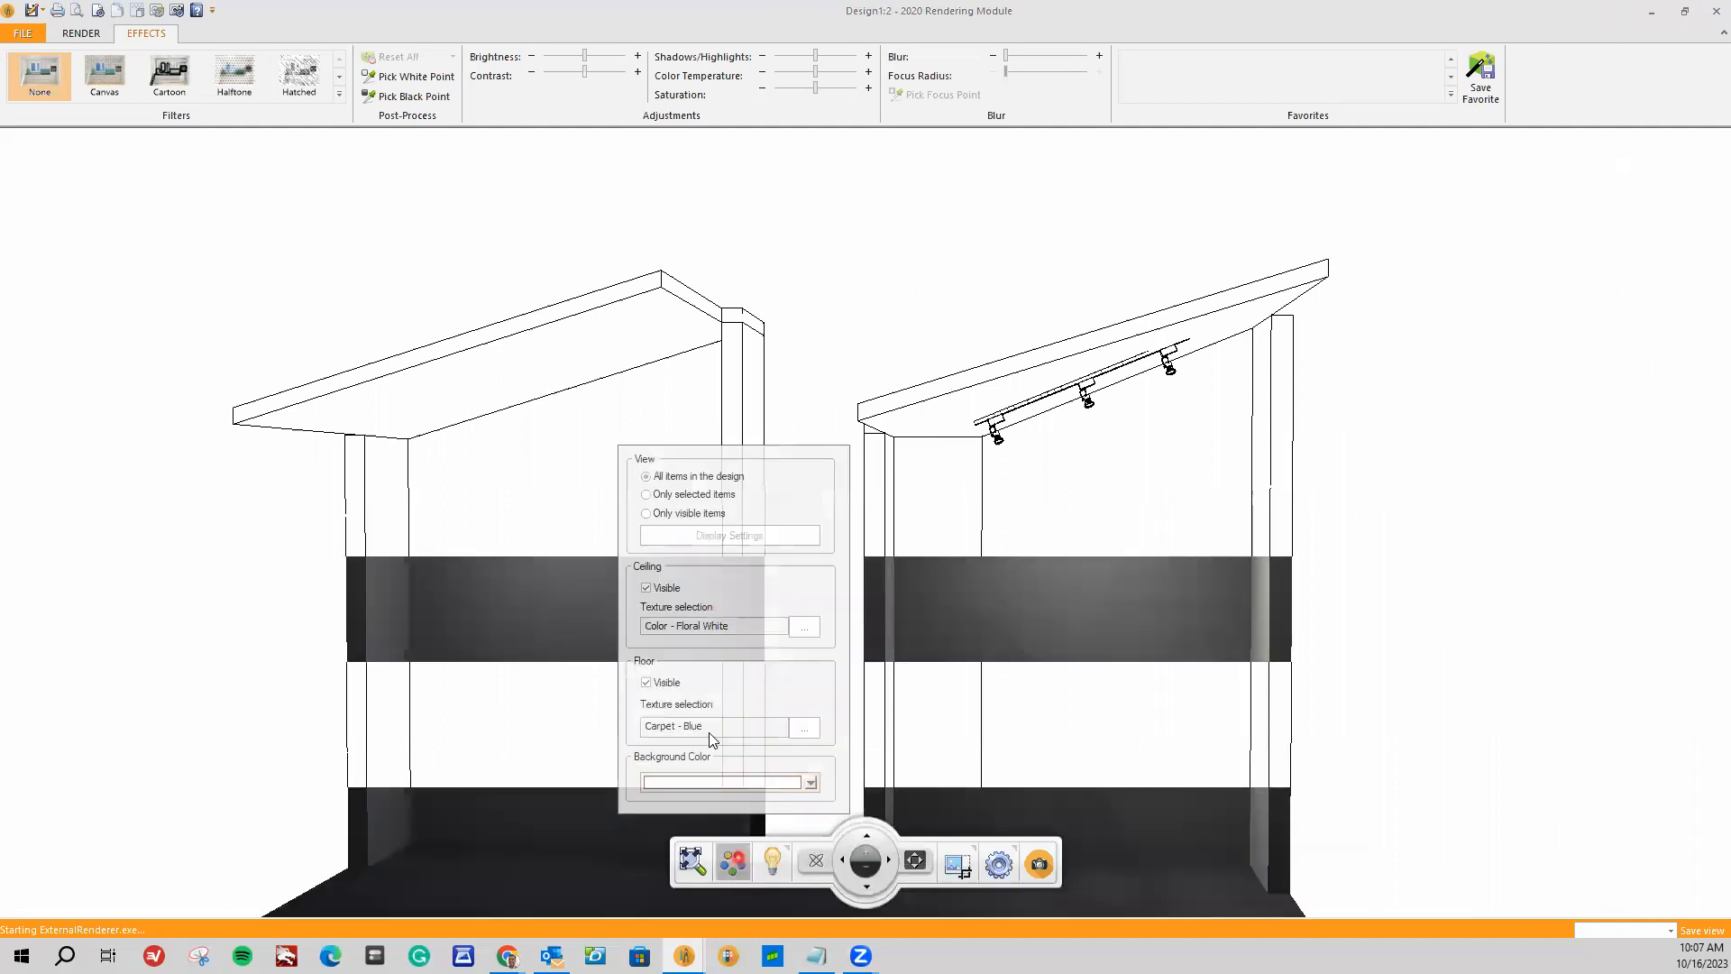
click(647, 589)
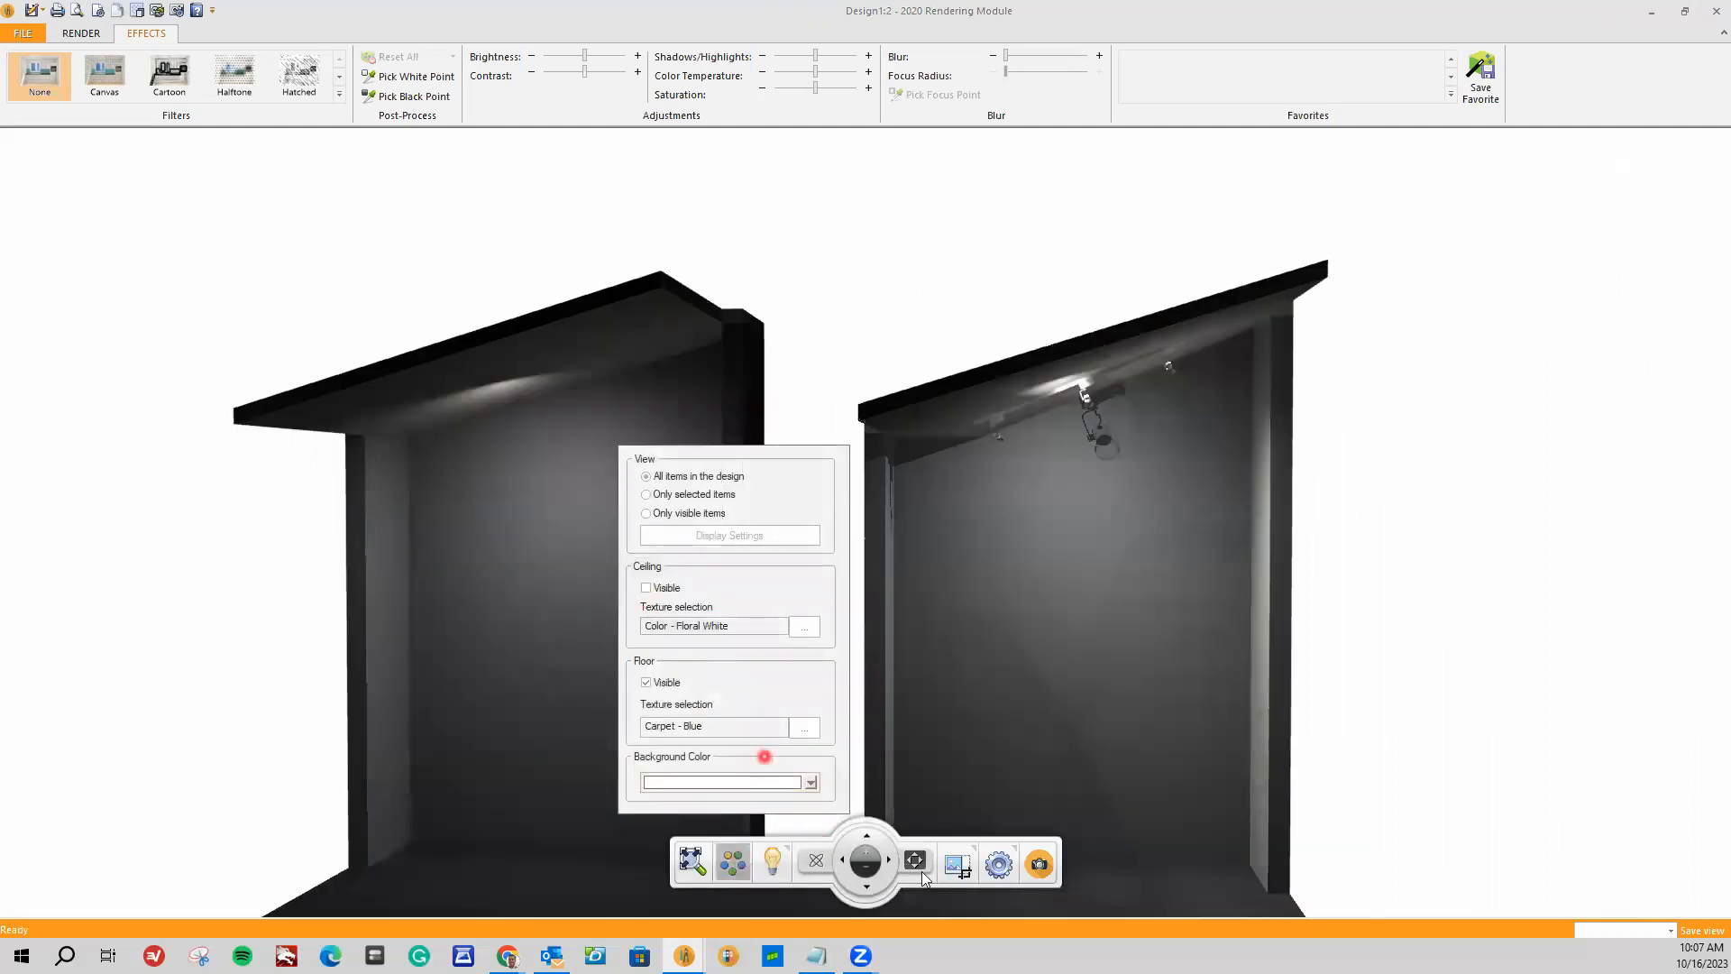
click(738, 867)
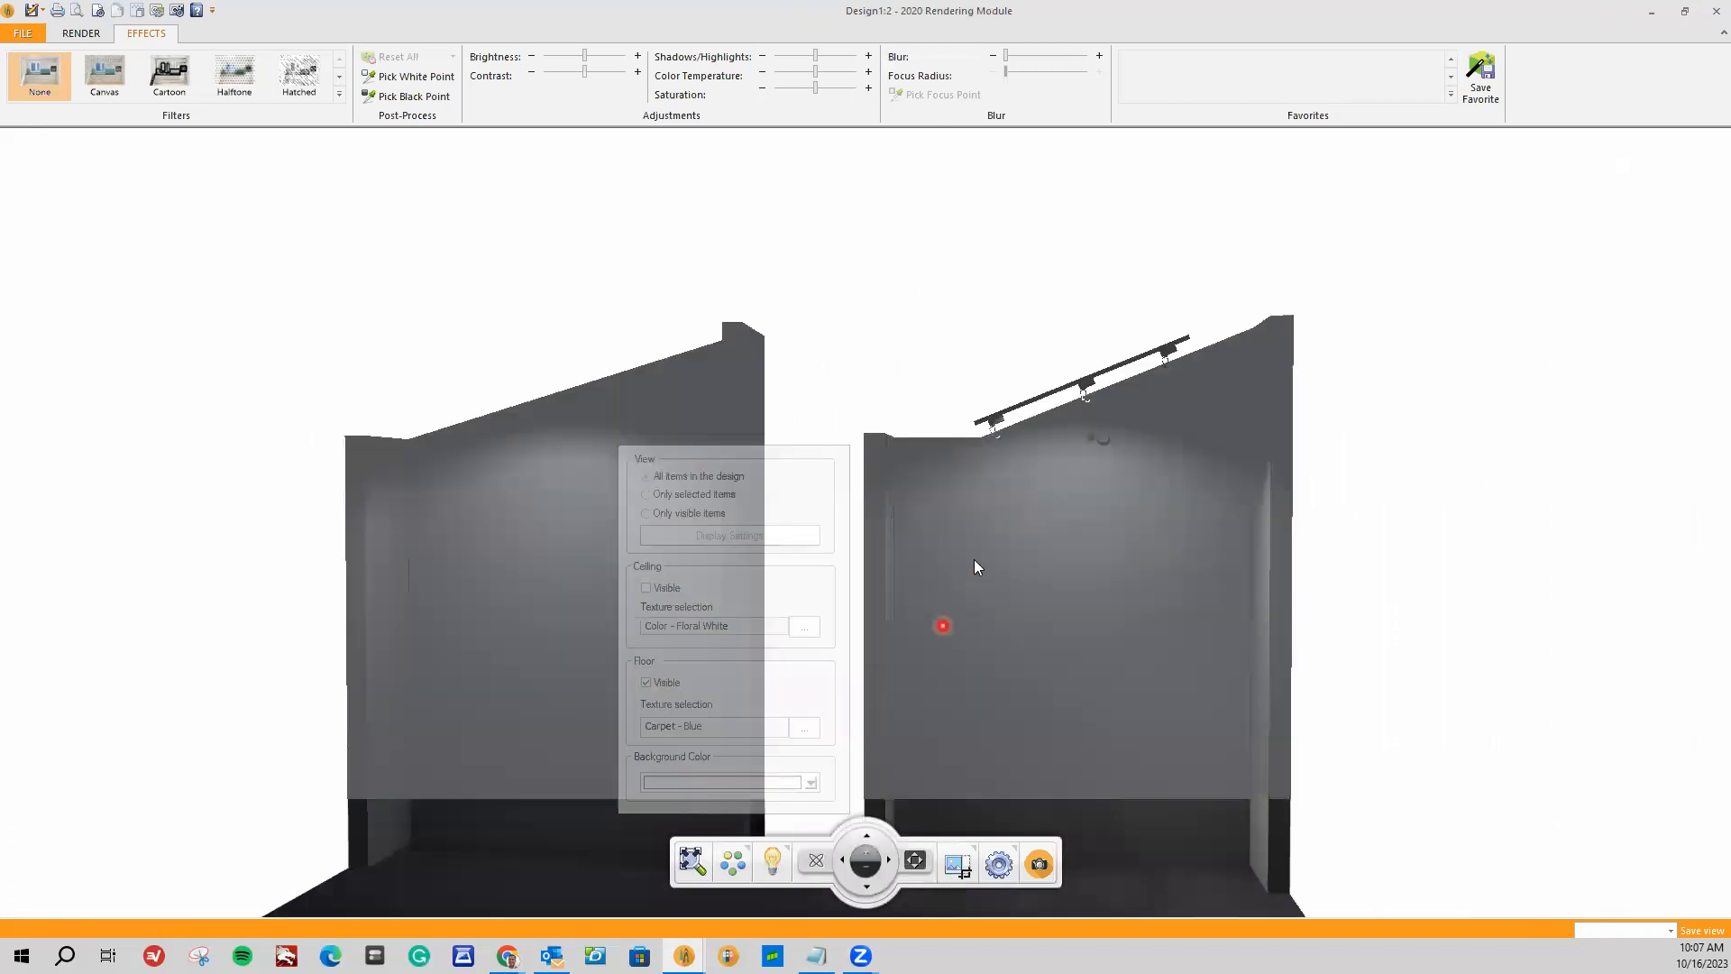
mouse_move(896, 562)
mouse_down()
mouse_move(915, 584)
mouse_move(880, 509)
mouse_up()
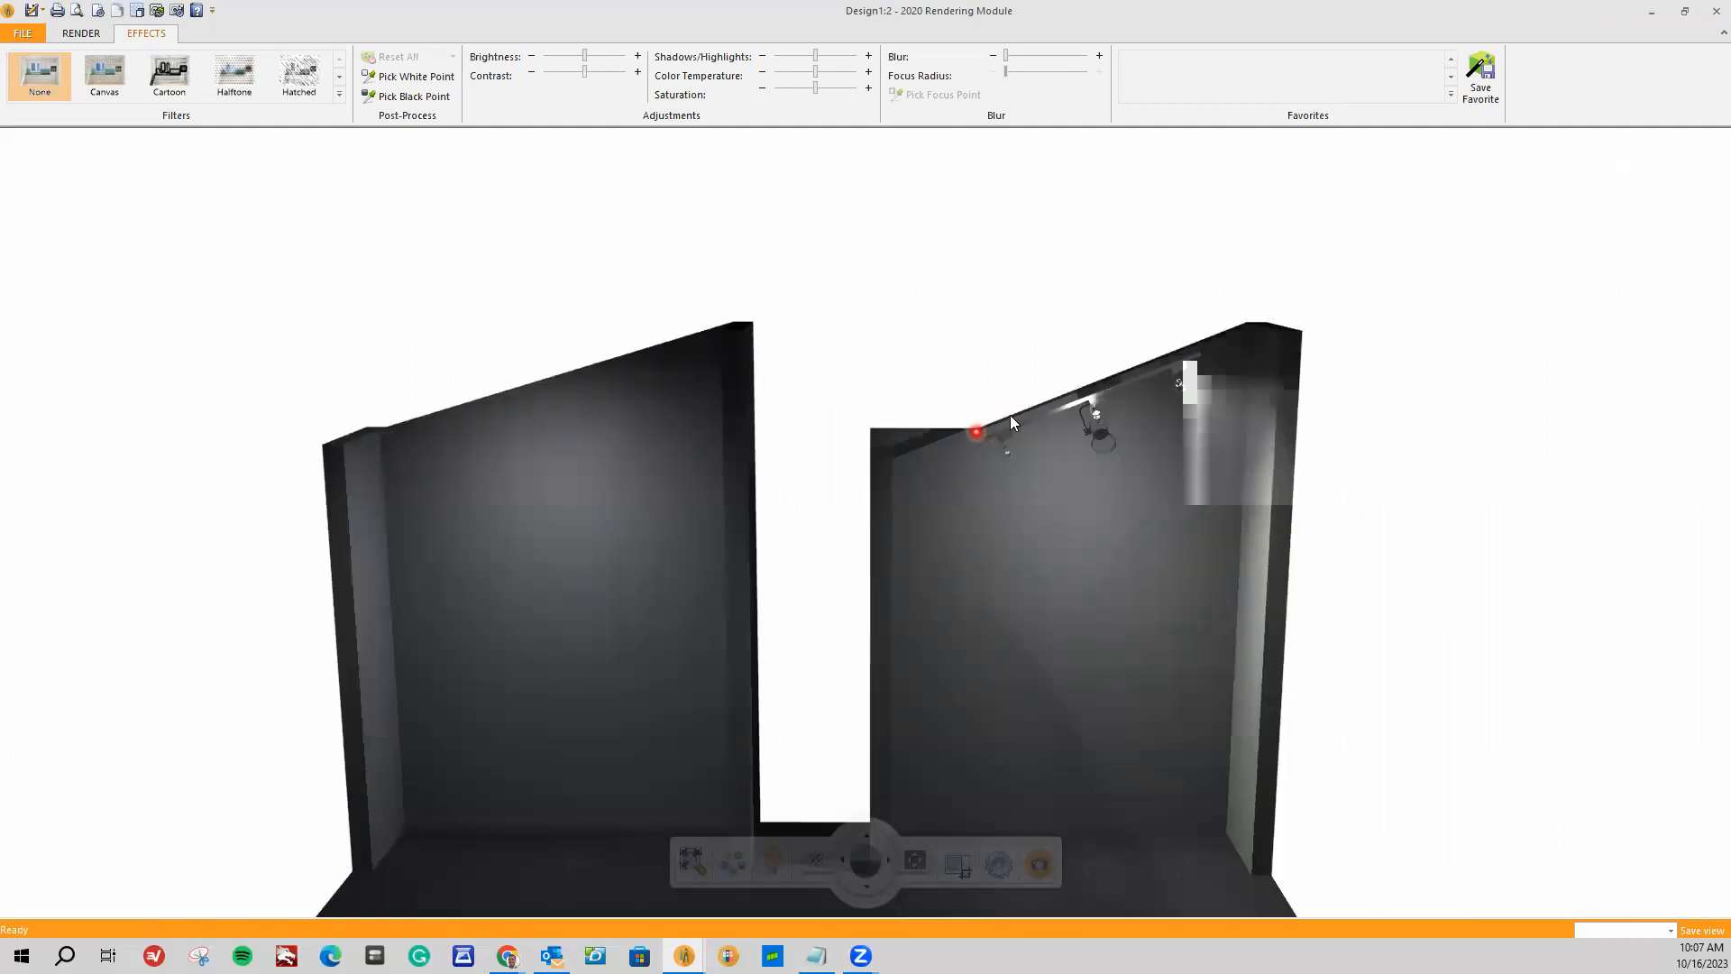
middle_drag(1313, 541, 1250, 480)
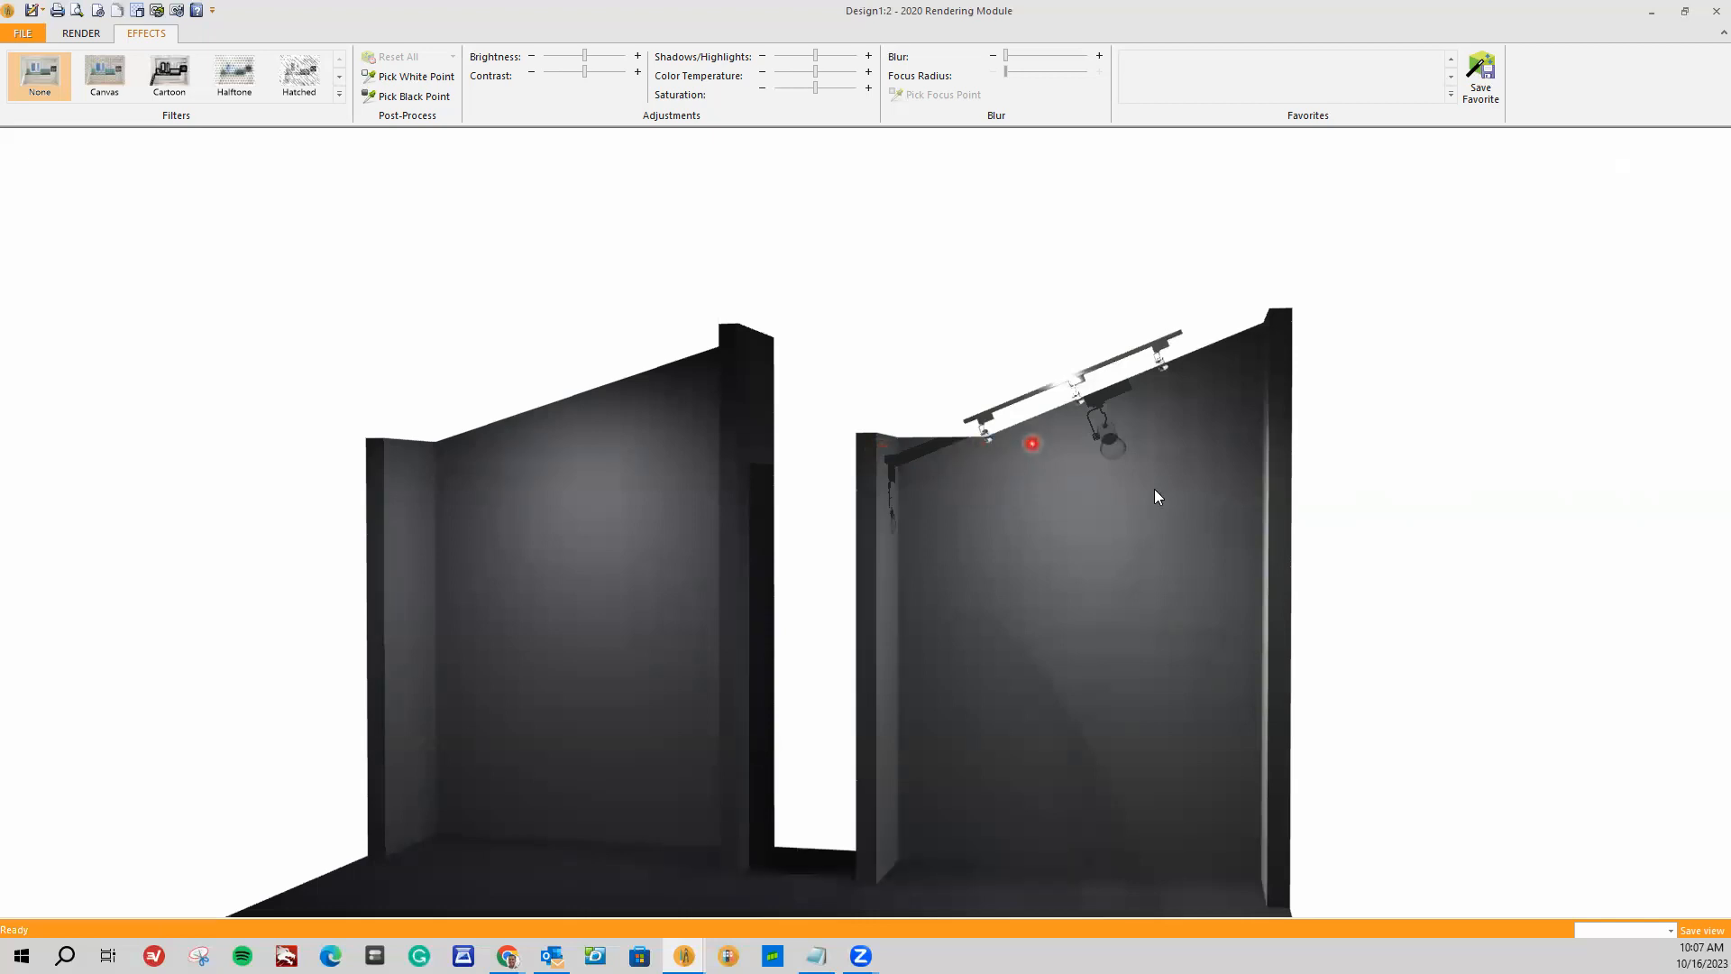
click(1716, 11)
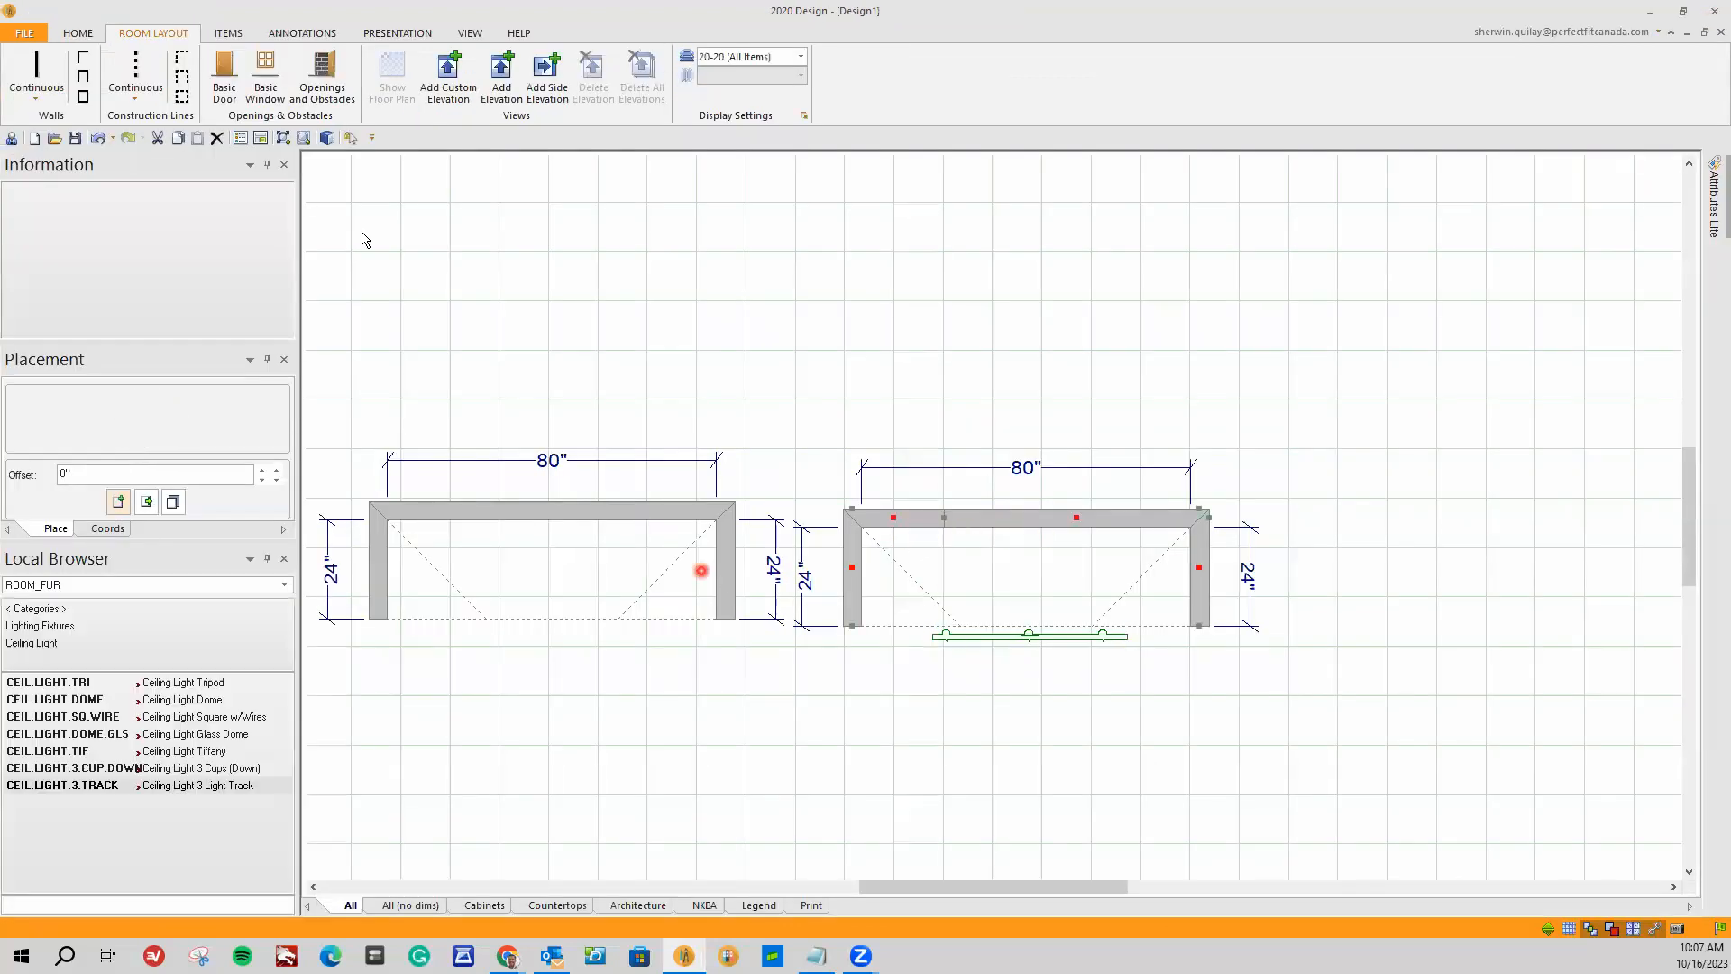
Step: Draw a third U-shaped wall group below the second, with 24" sides and a back wall made of 20" and 60" sections
click(40, 76)
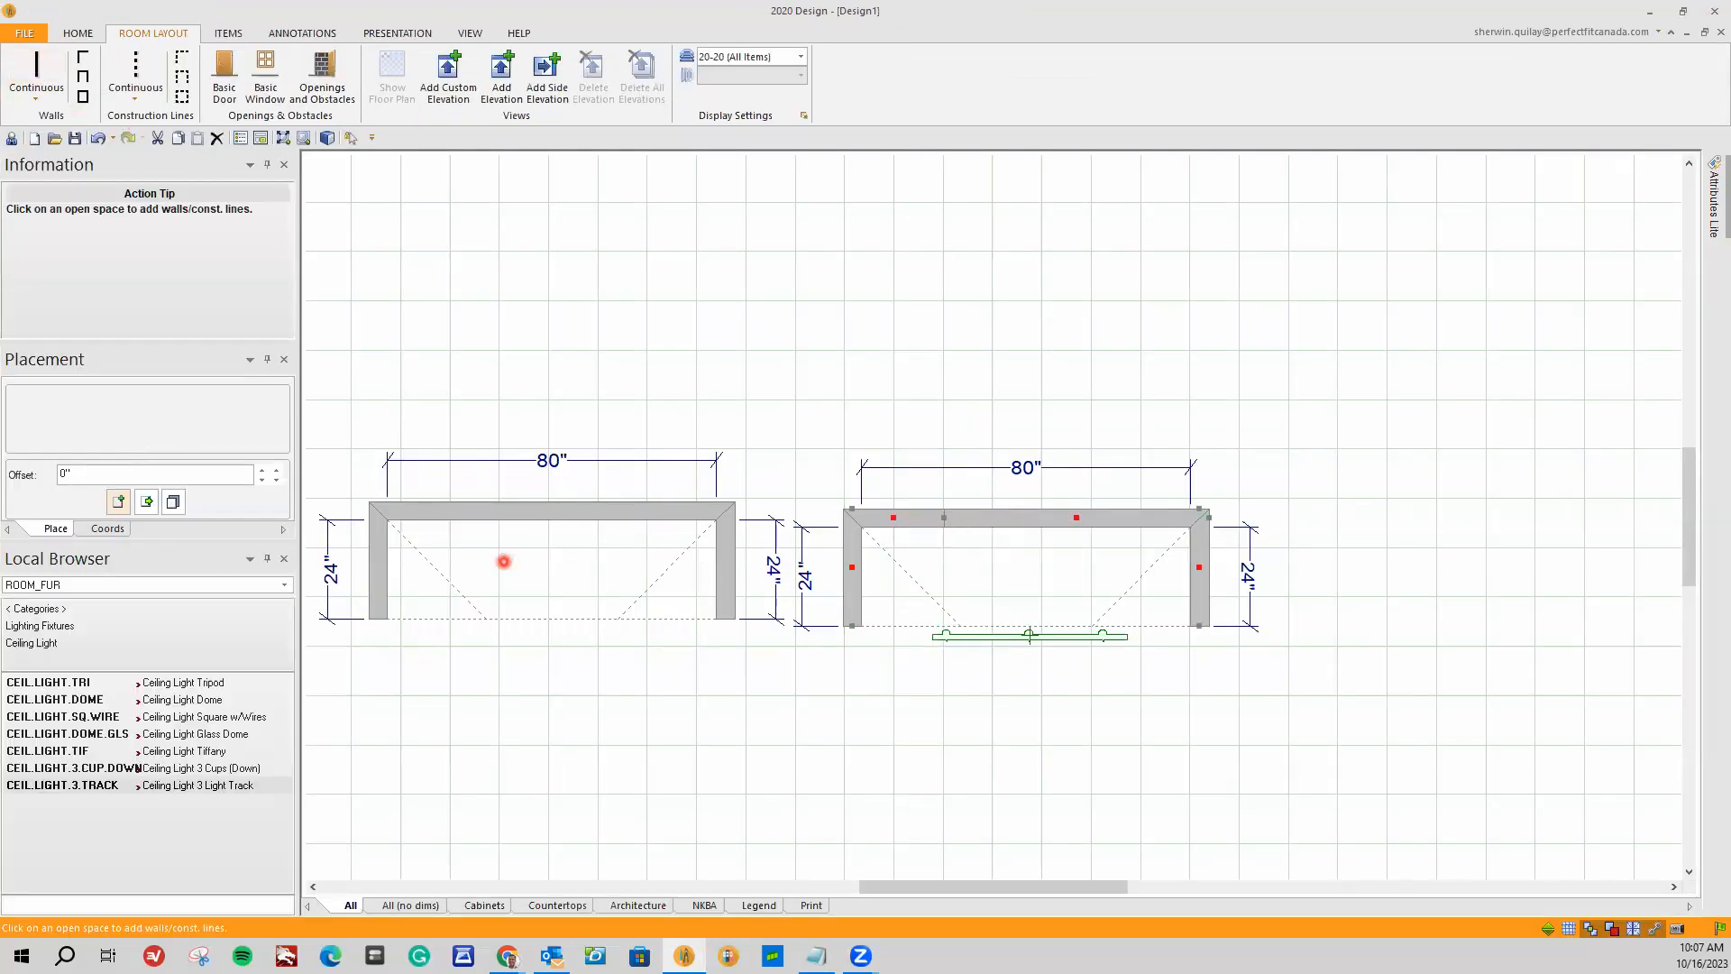
click(839, 830)
text(24)
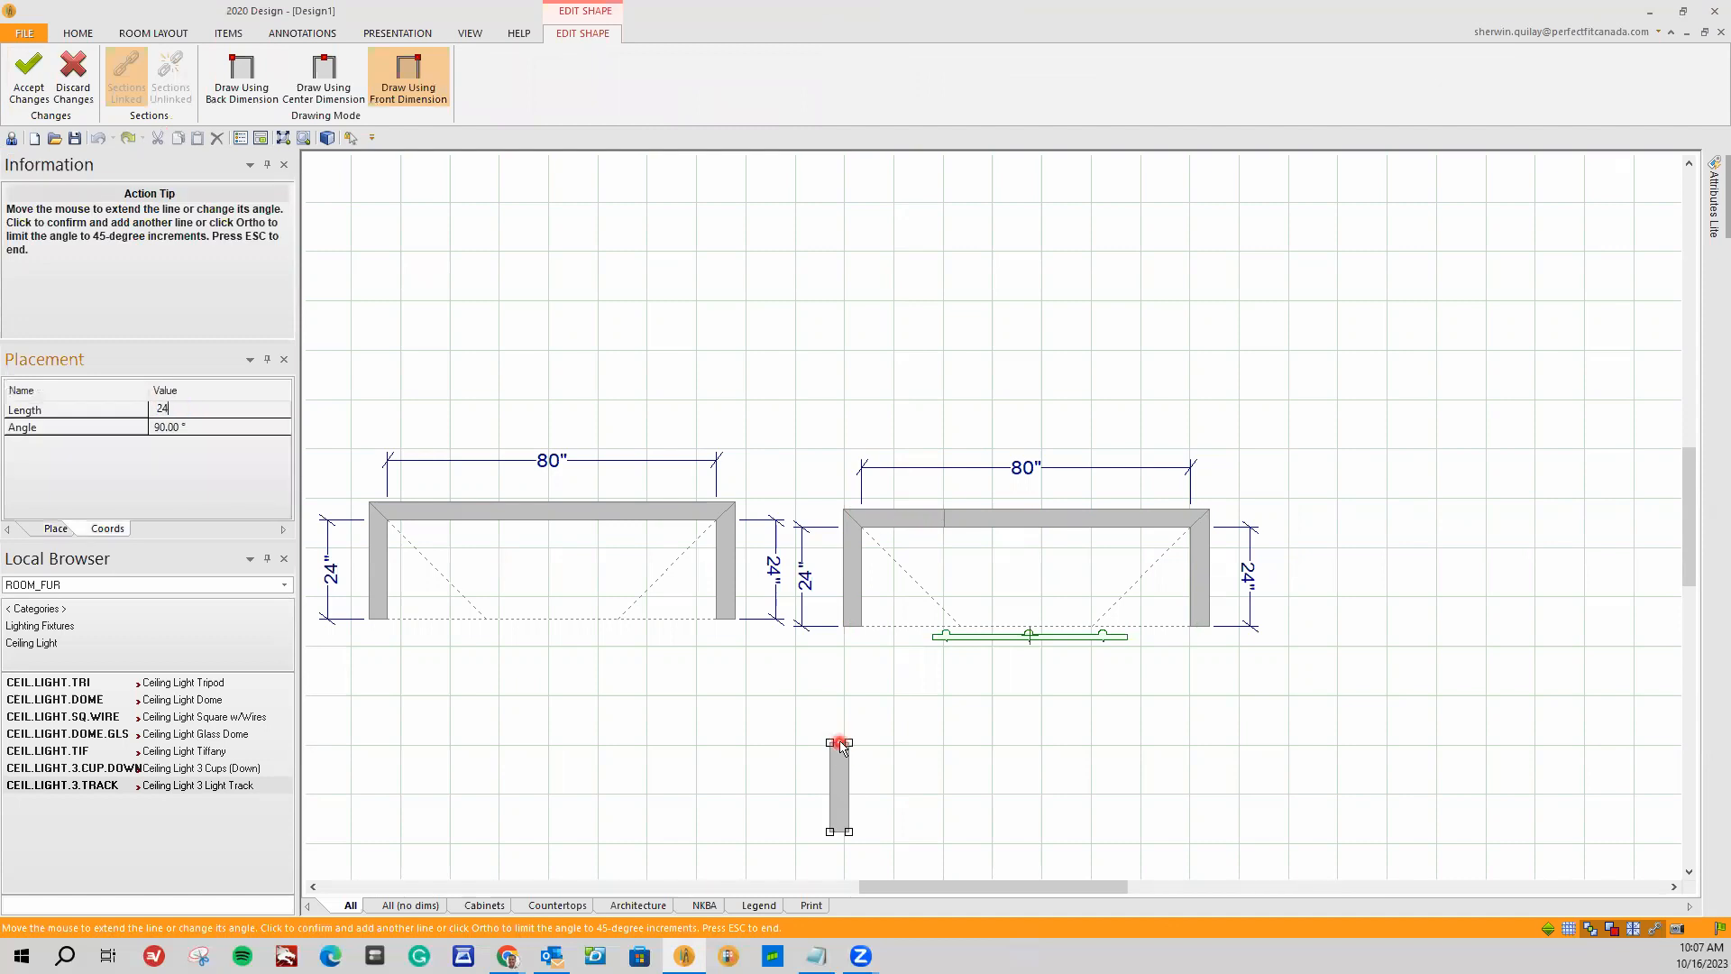
key(Return)
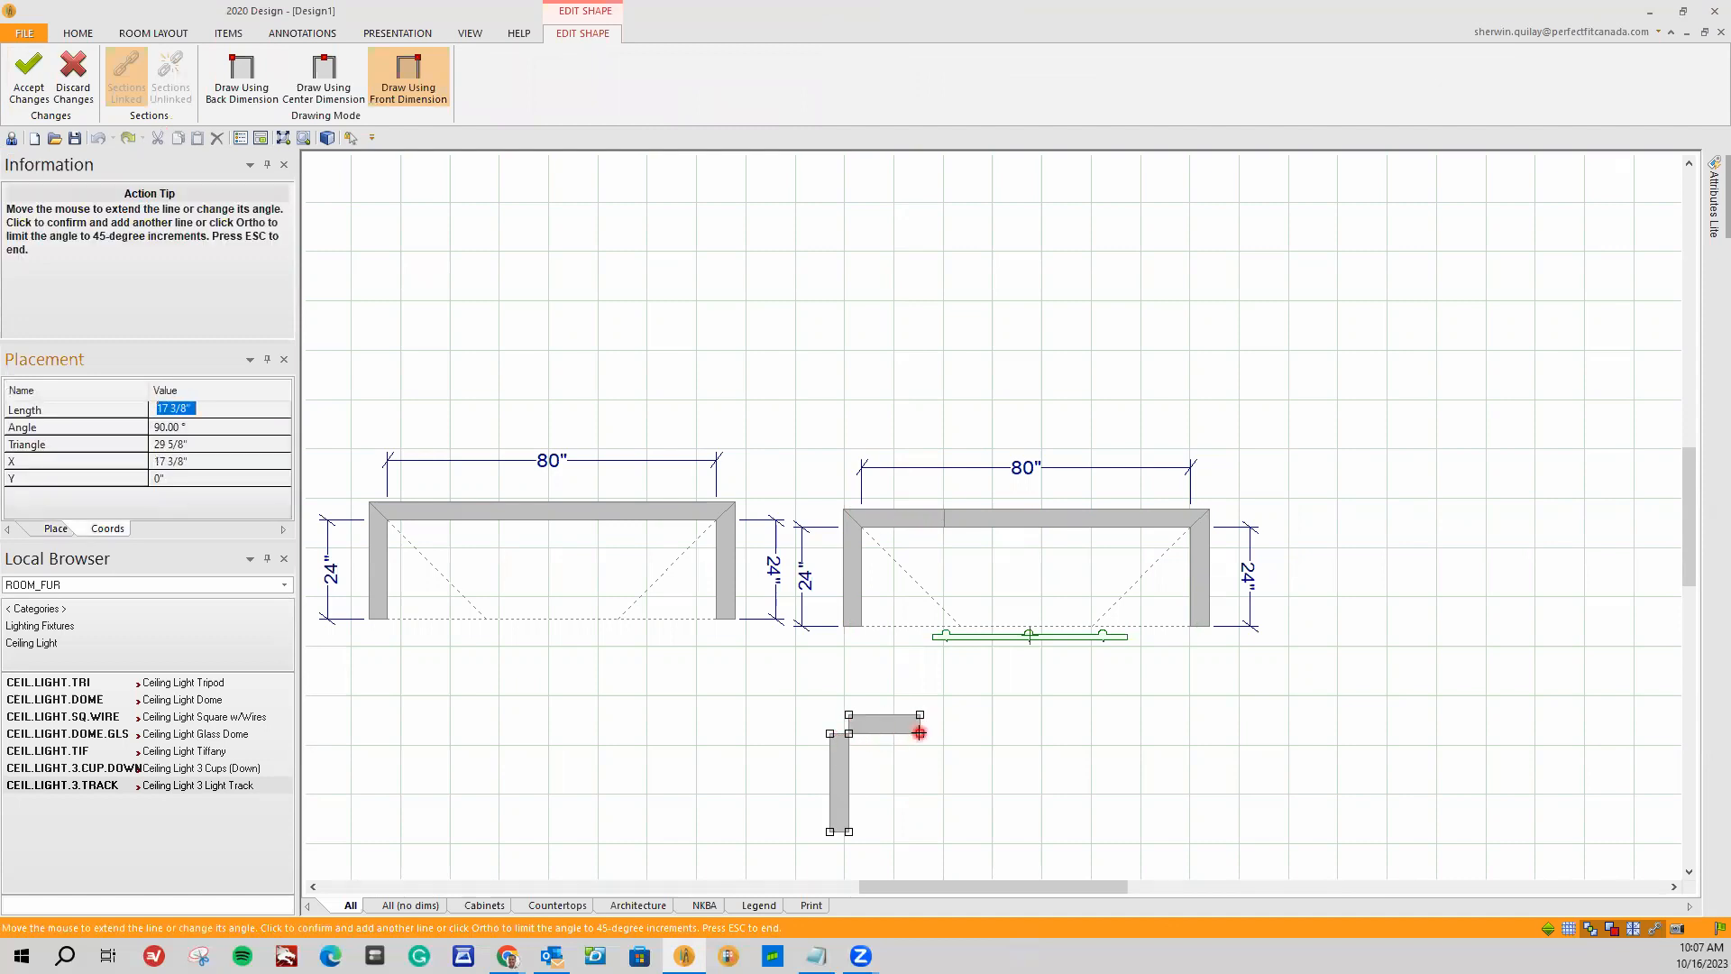
text(20)
key(Return)
text(60)
key(Return)
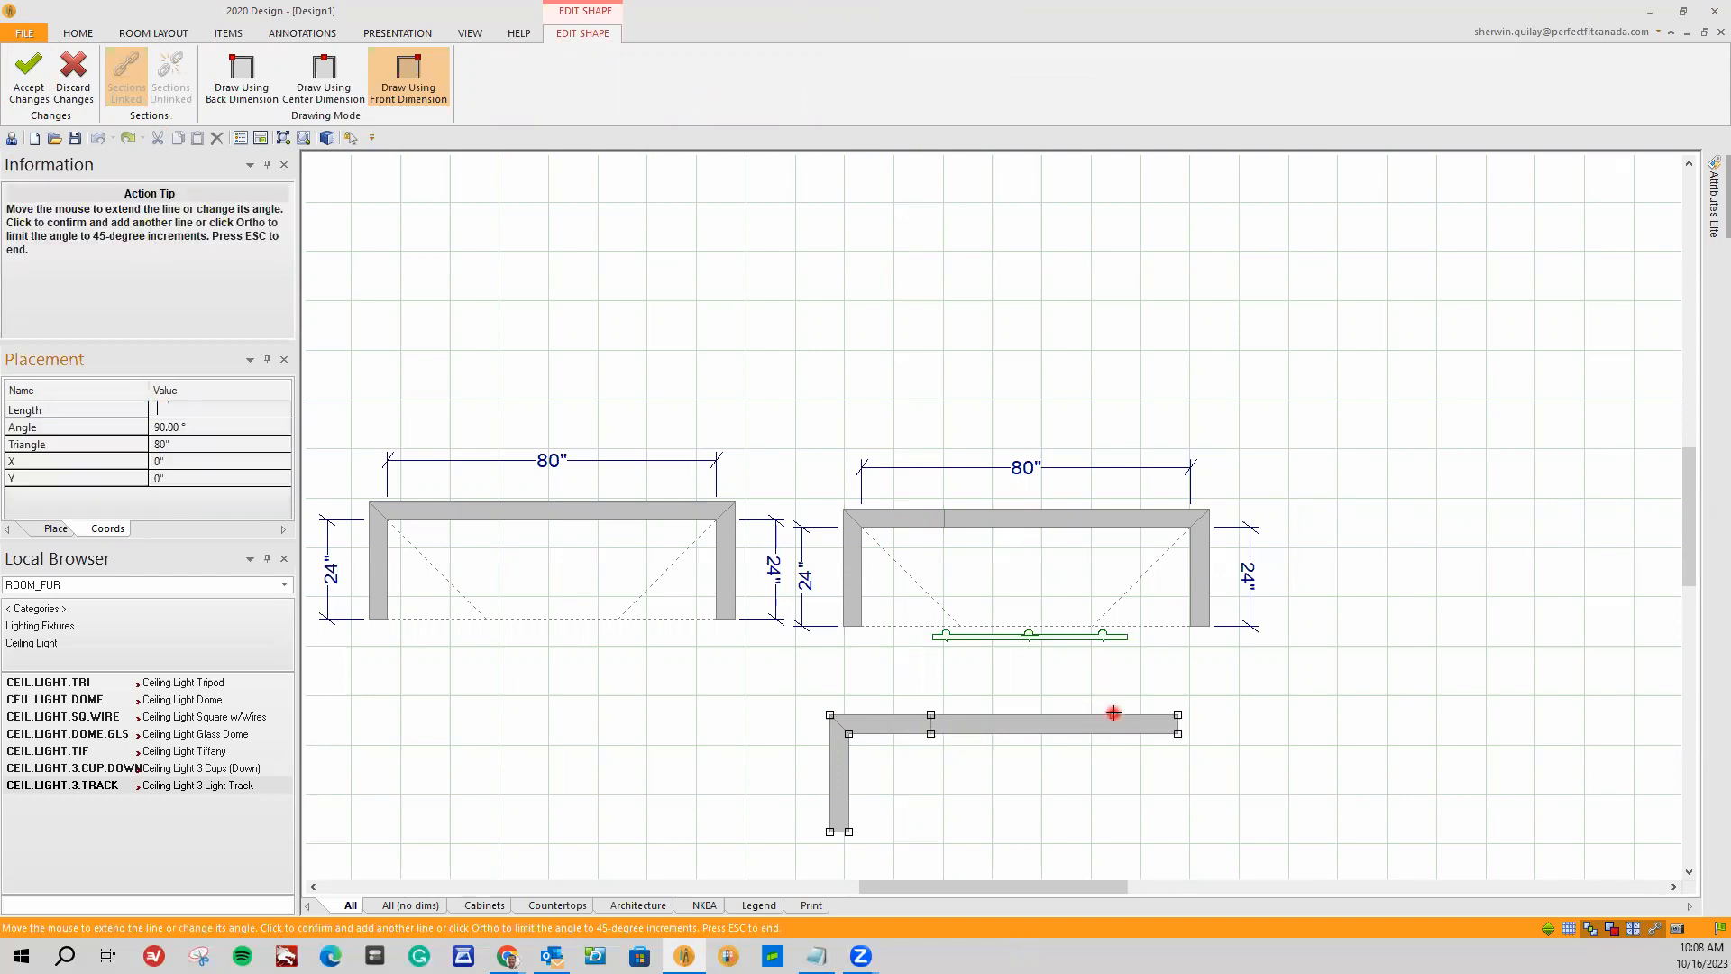
click(1166, 827)
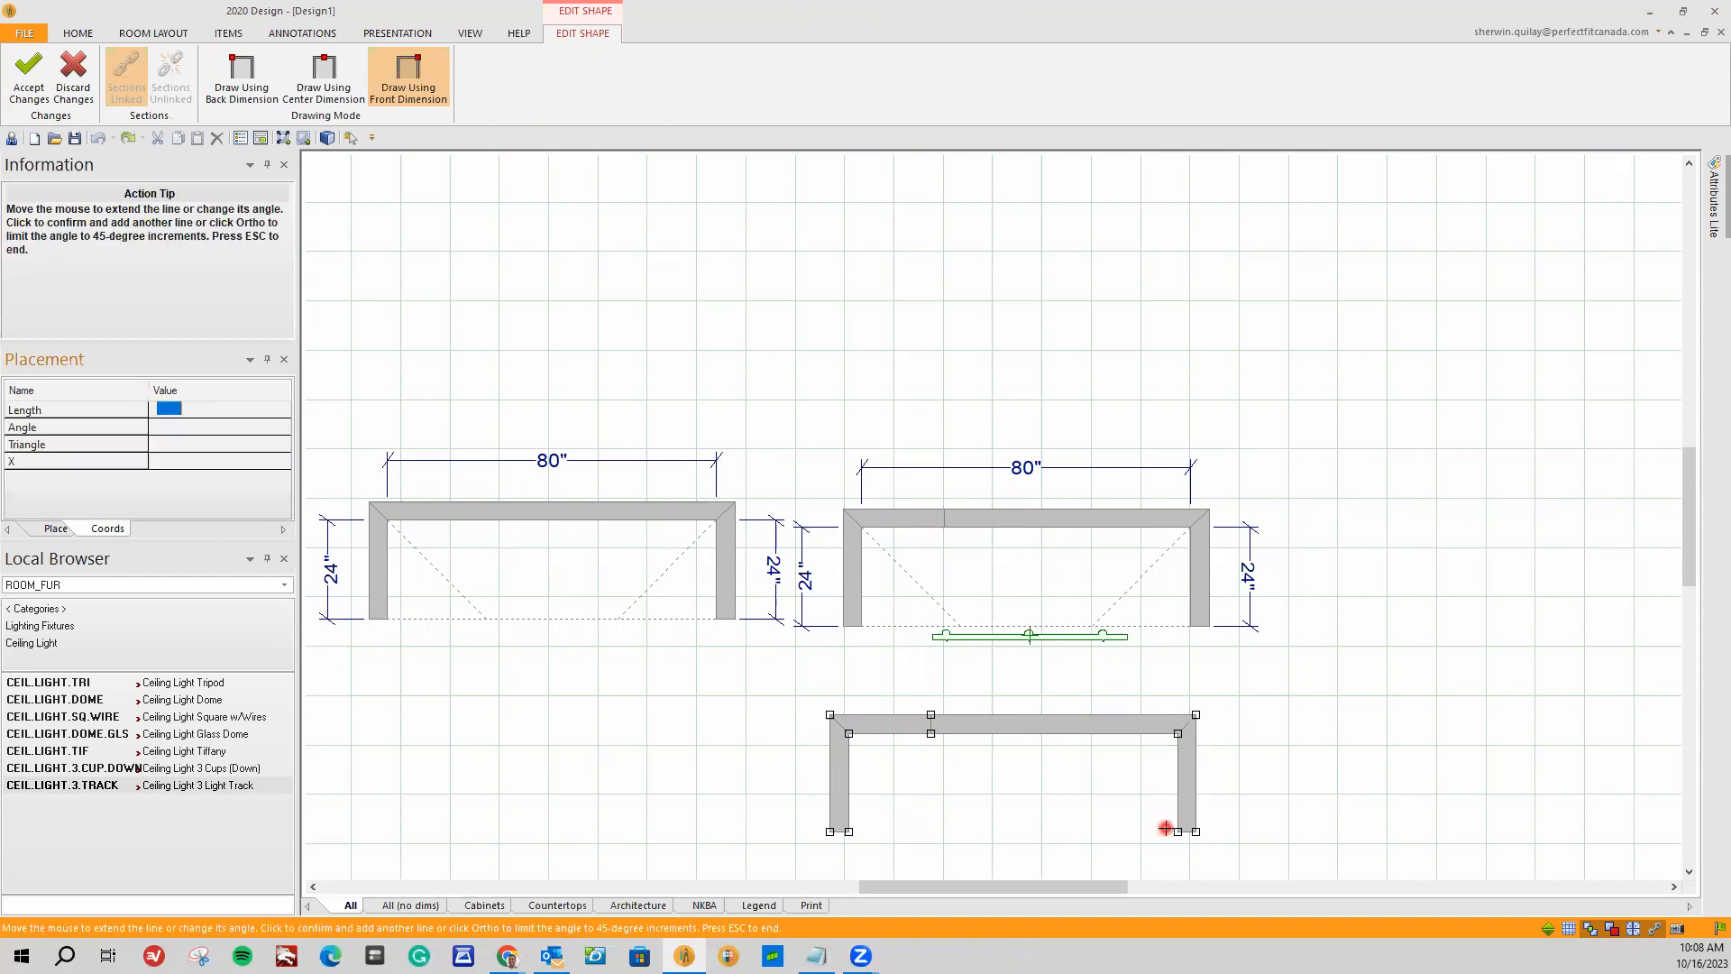
key(Escape)
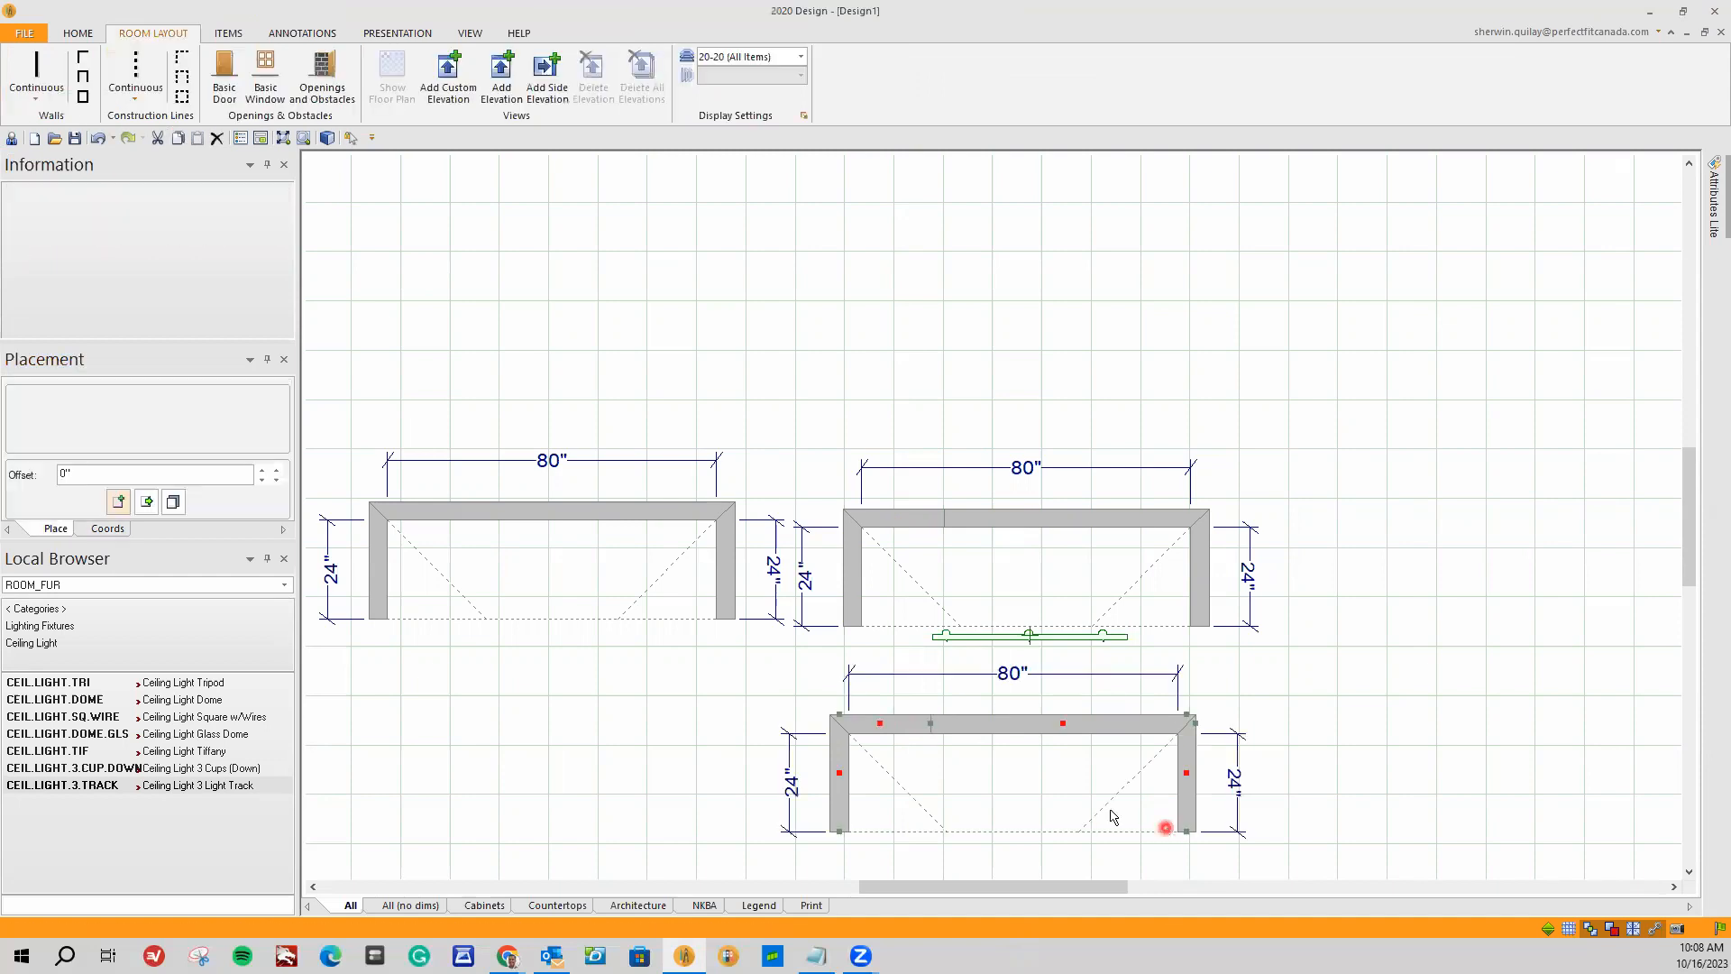
Step: Switch to Notepad to check the topic list in the How To notes and return to 2020 Design
click(847, 730)
click(575, 515)
key(alt+Tab)
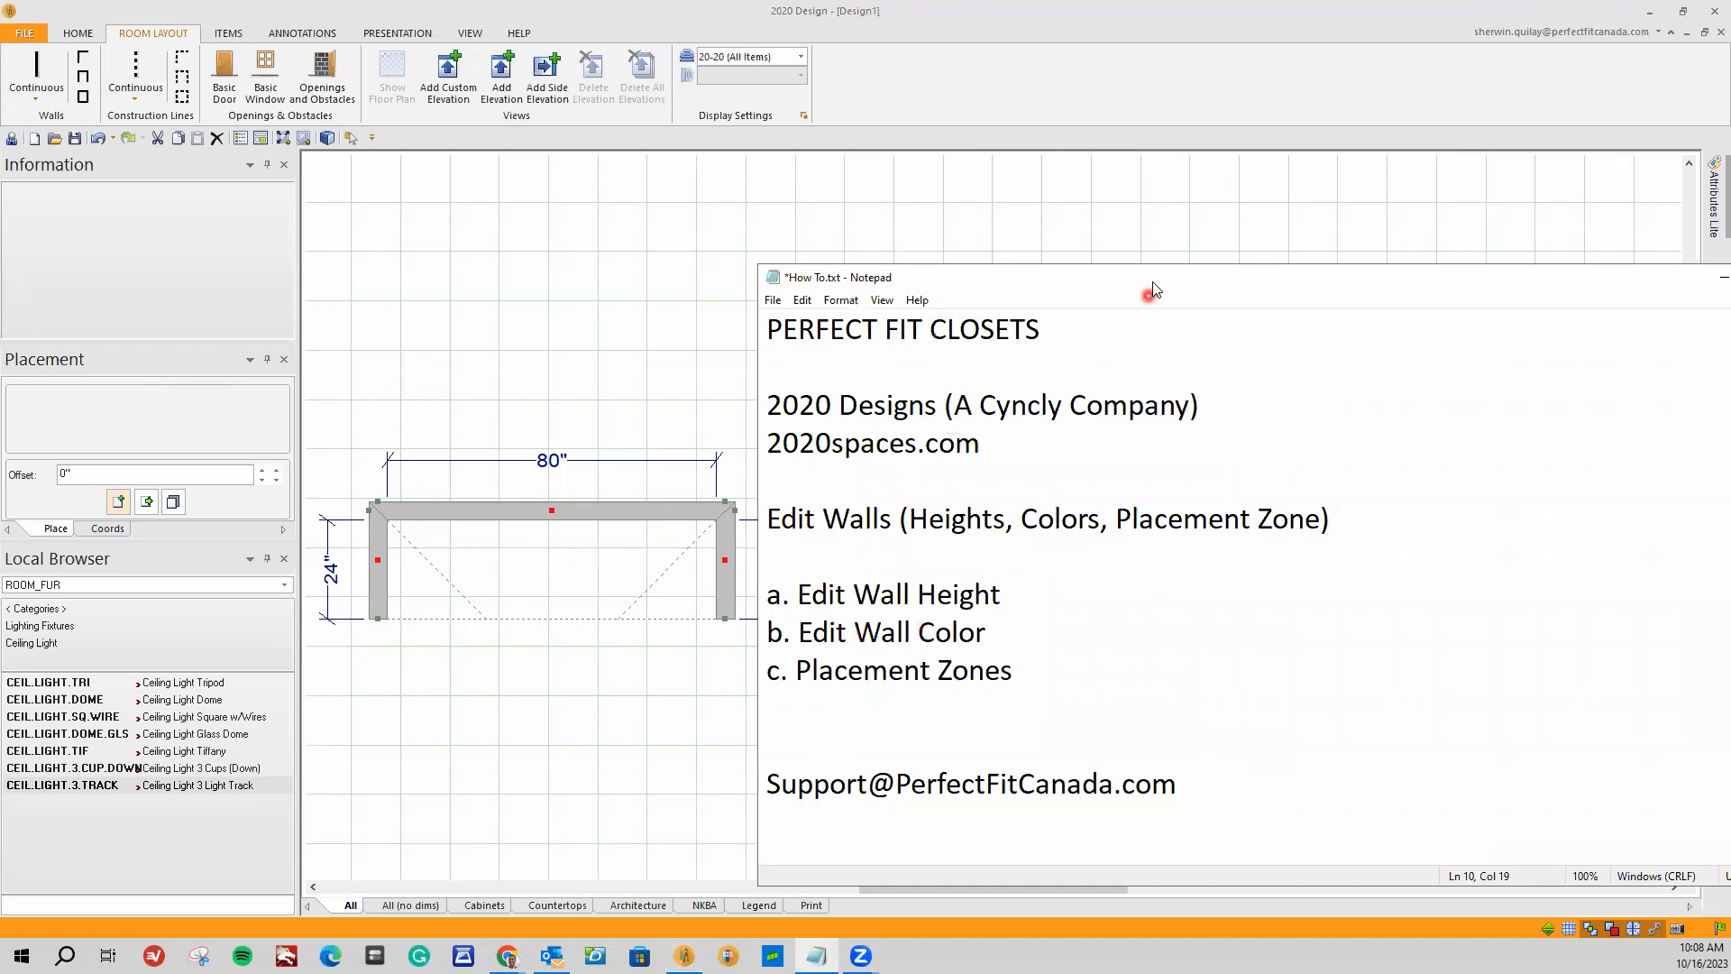
key(alt+Tab)
Step: Open the wall properties of the group above the track light and select Wall Group 2 as a whole
scroll(1163, 581, up, 2)
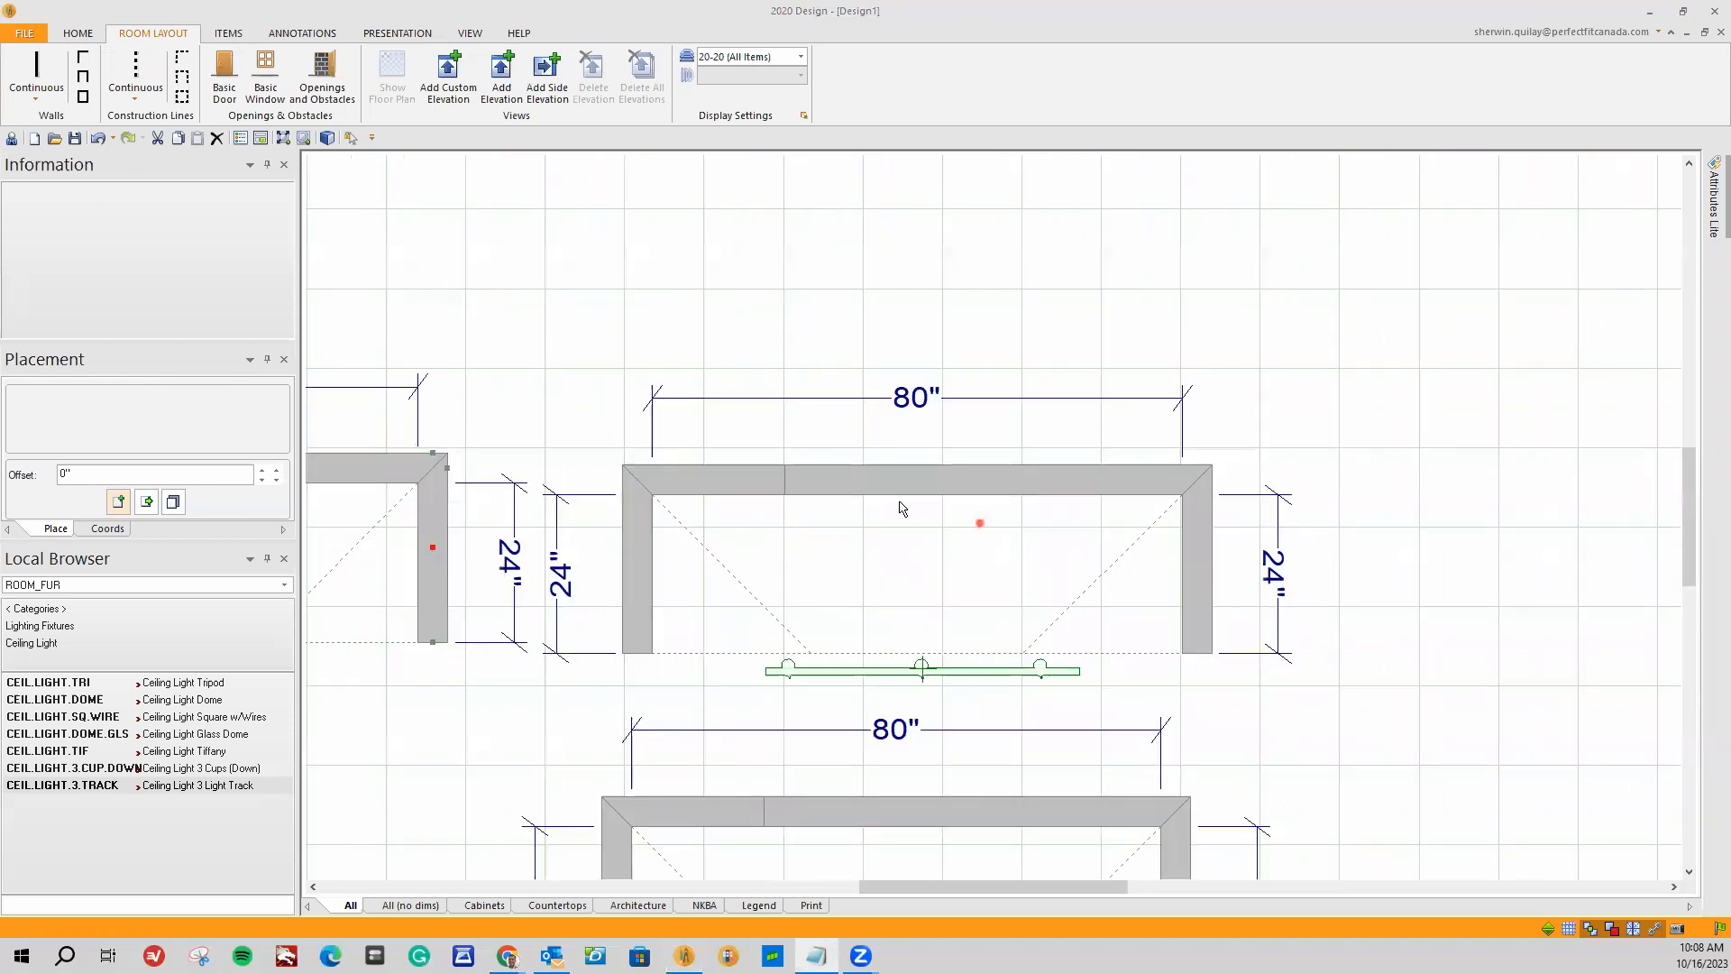
right_click(866, 485)
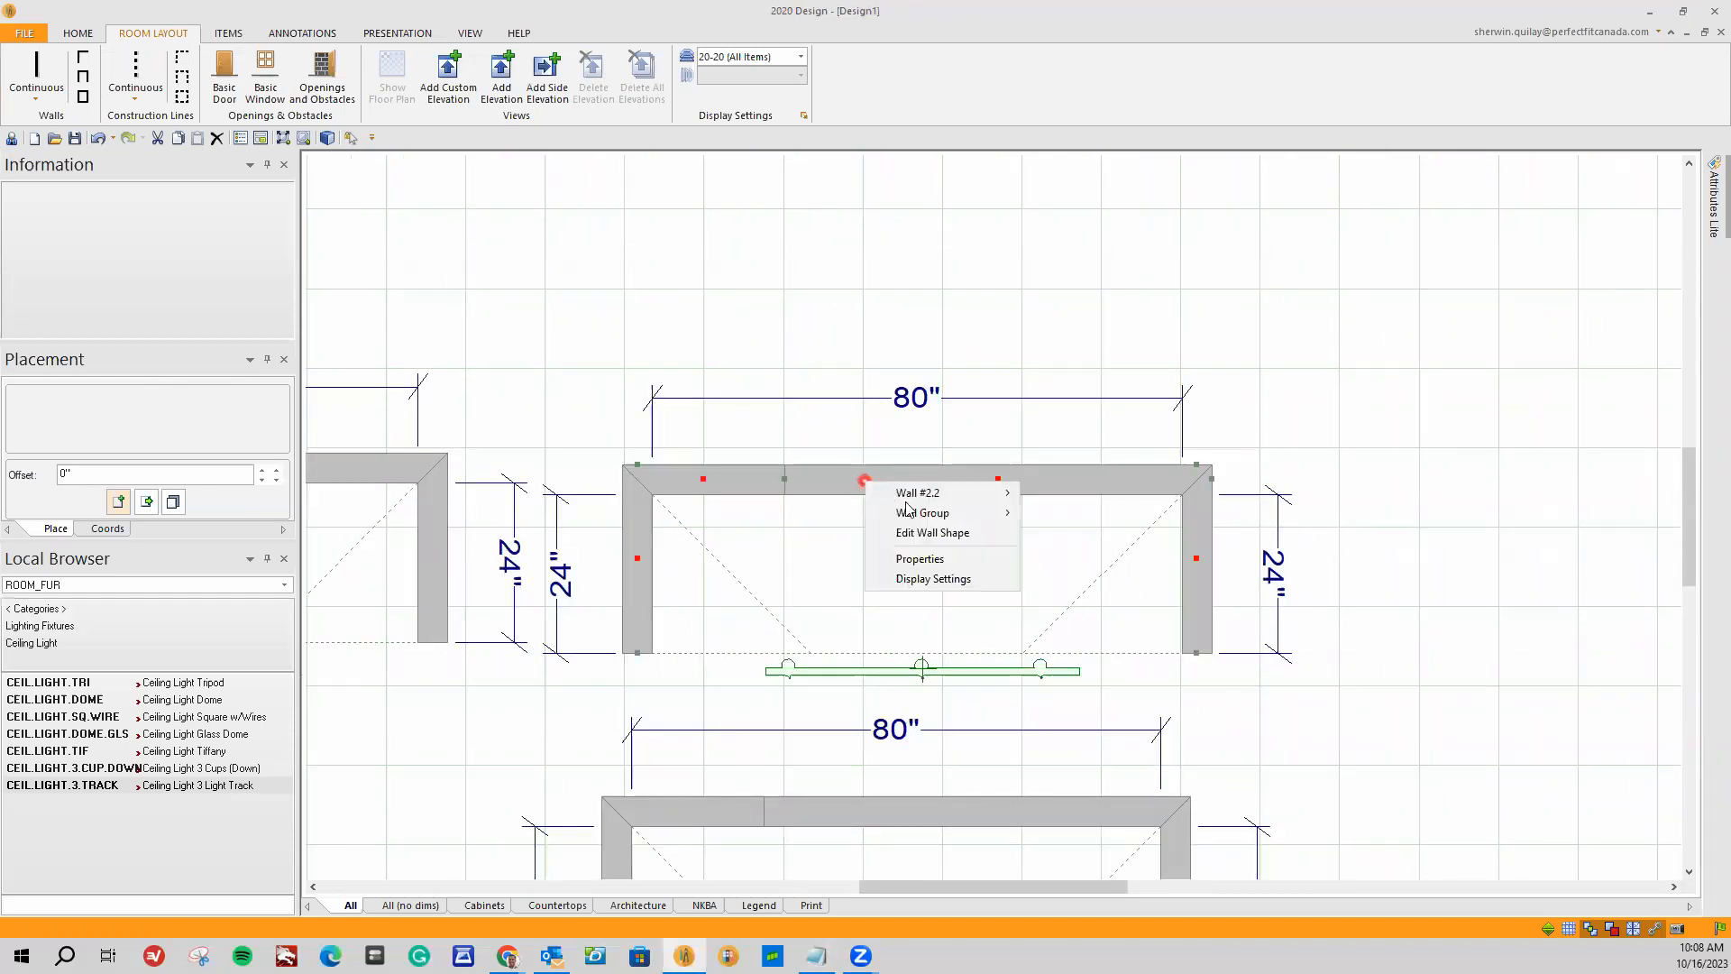
click(927, 559)
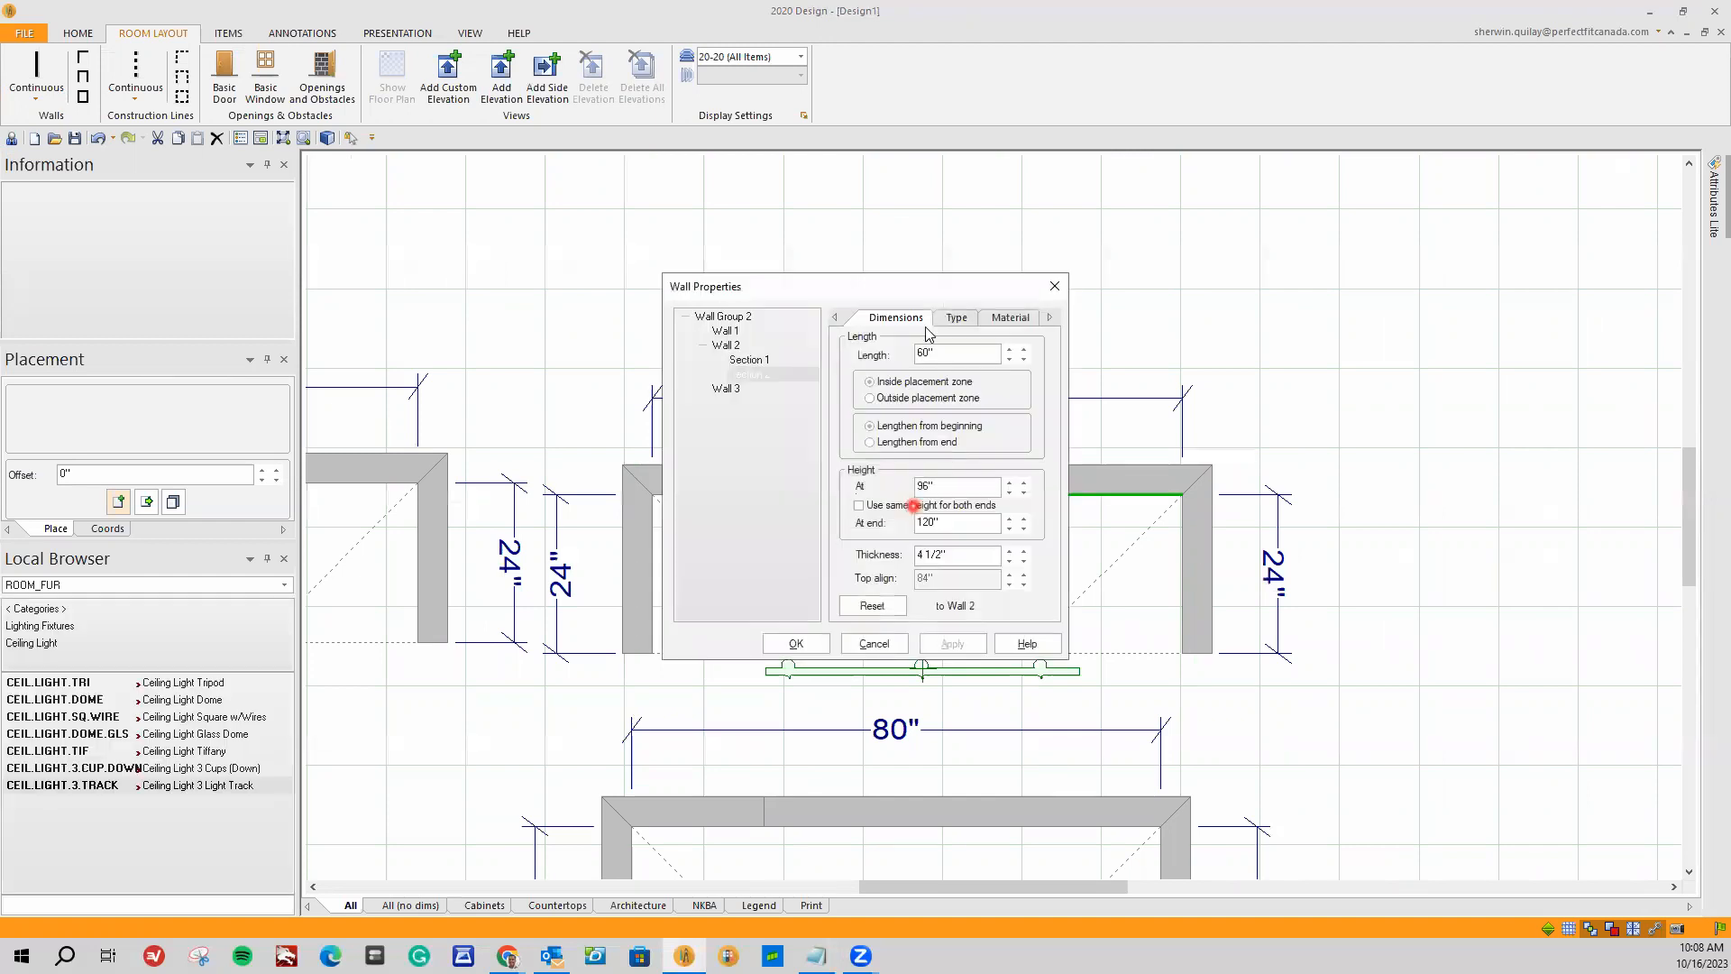
drag(913, 301, 1393, 300)
click(1203, 317)
click(1350, 313)
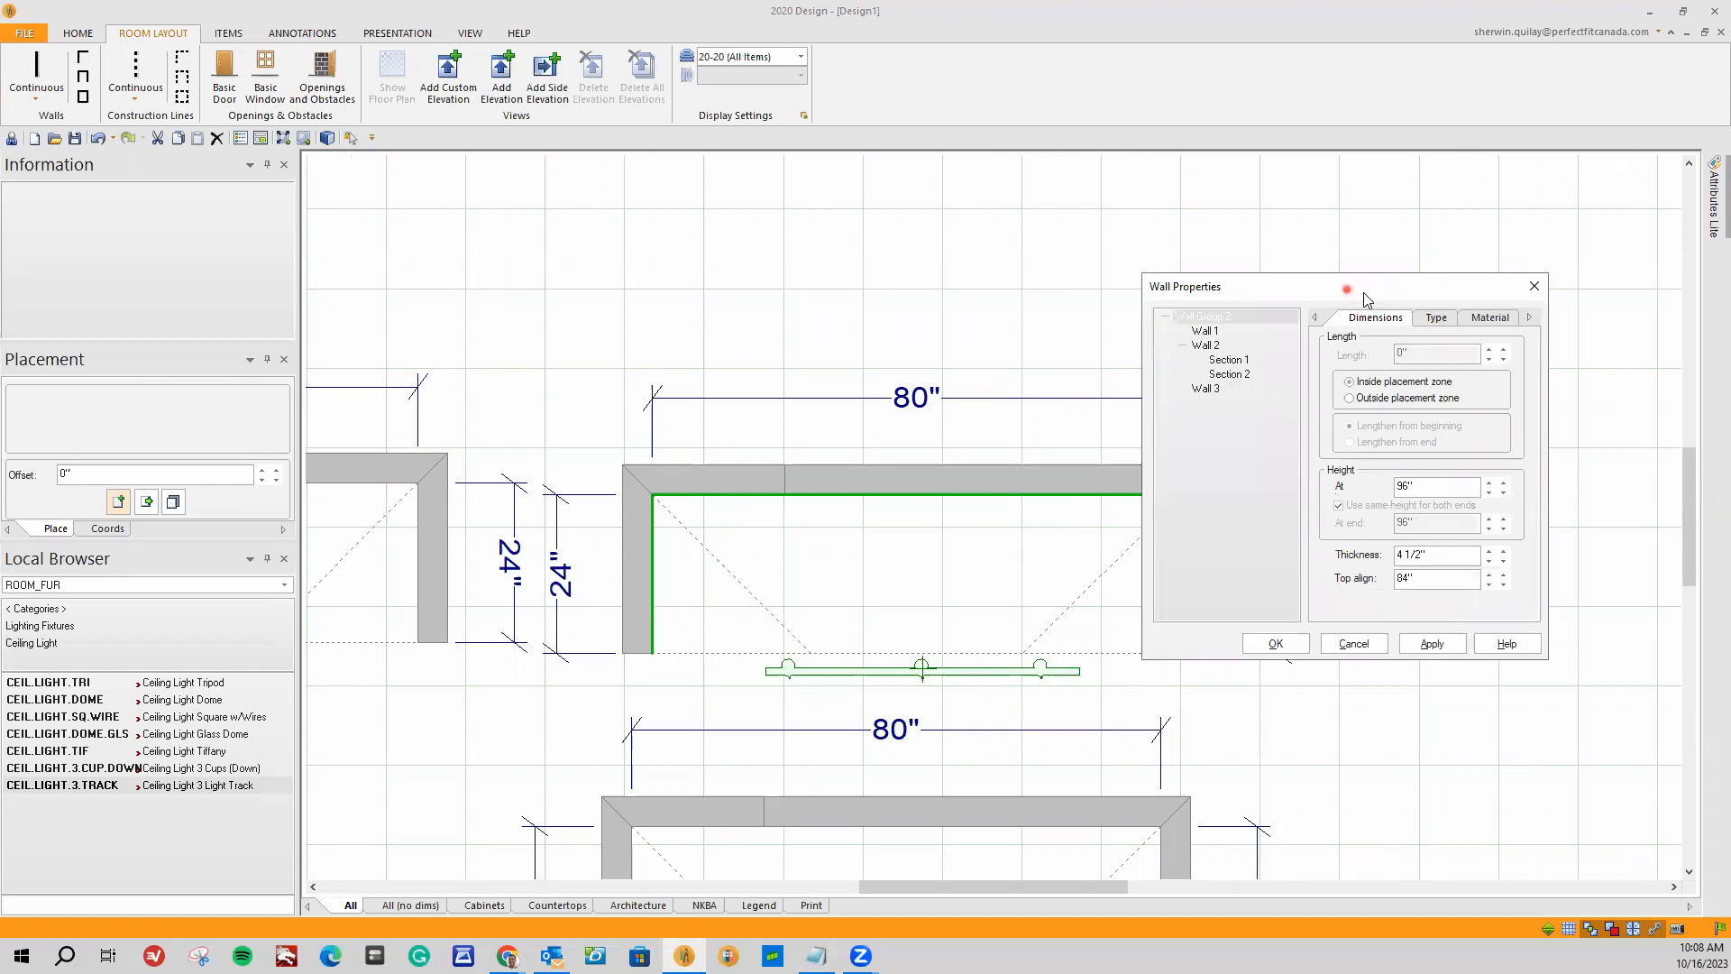
drag(1363, 292, 1164, 298)
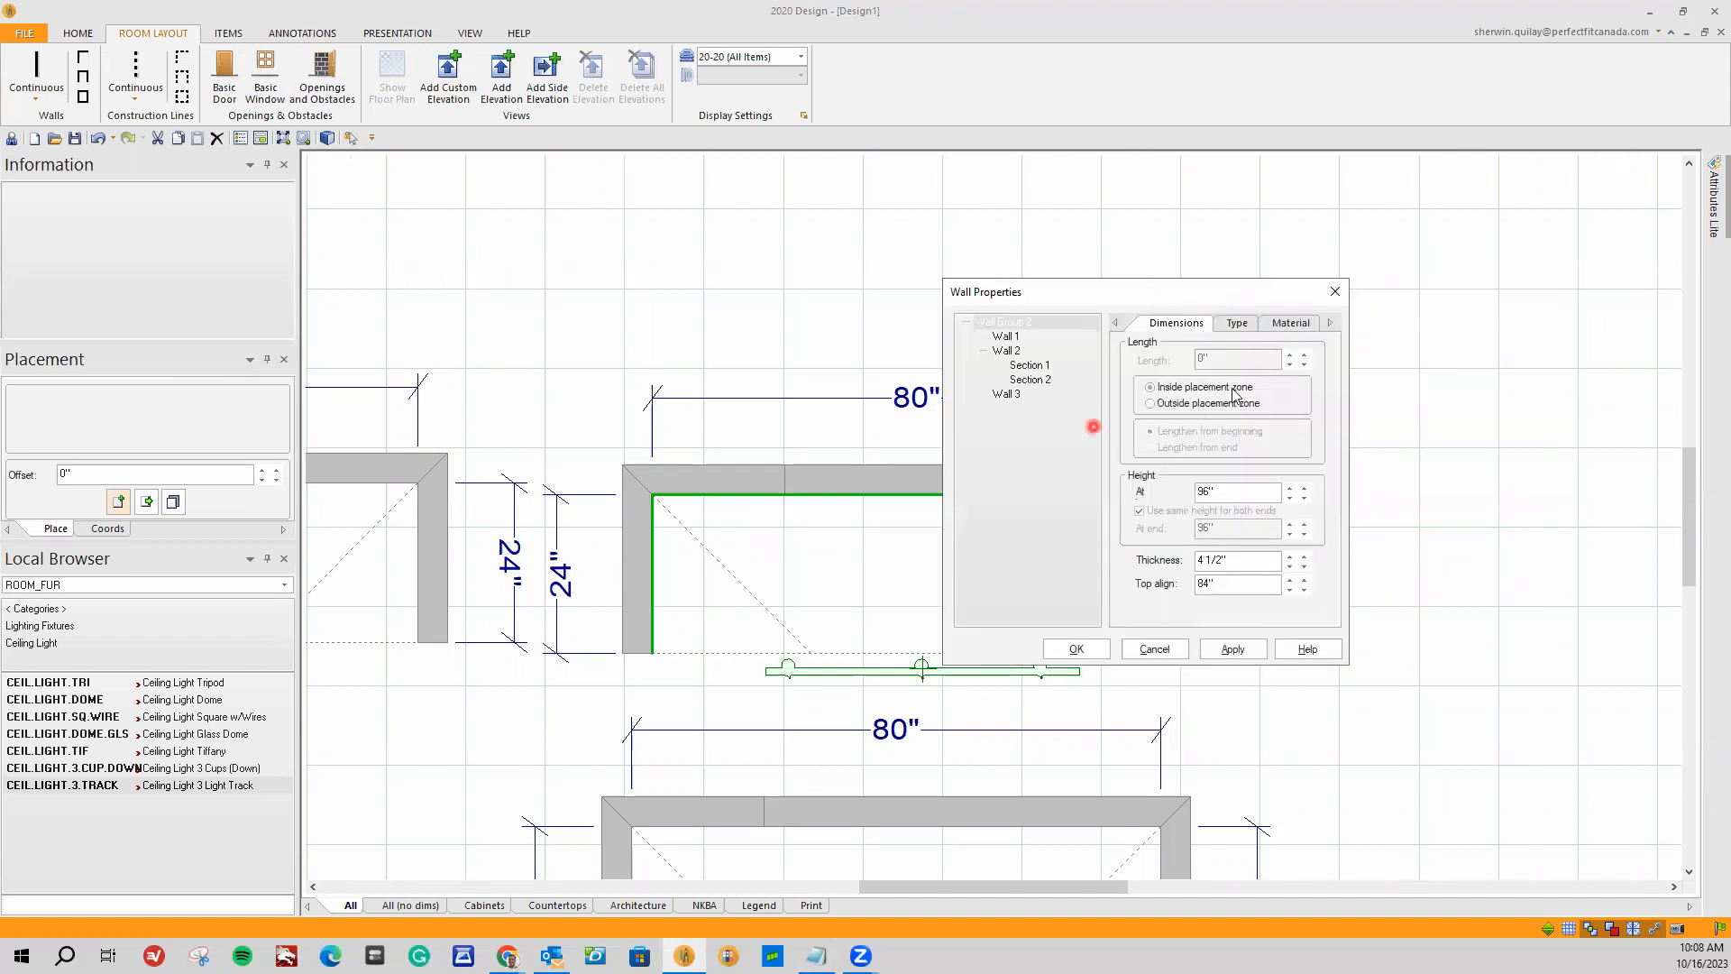
Step: Choose Drywall as the inside construction type in Wall Group 2's material settings
click(1300, 324)
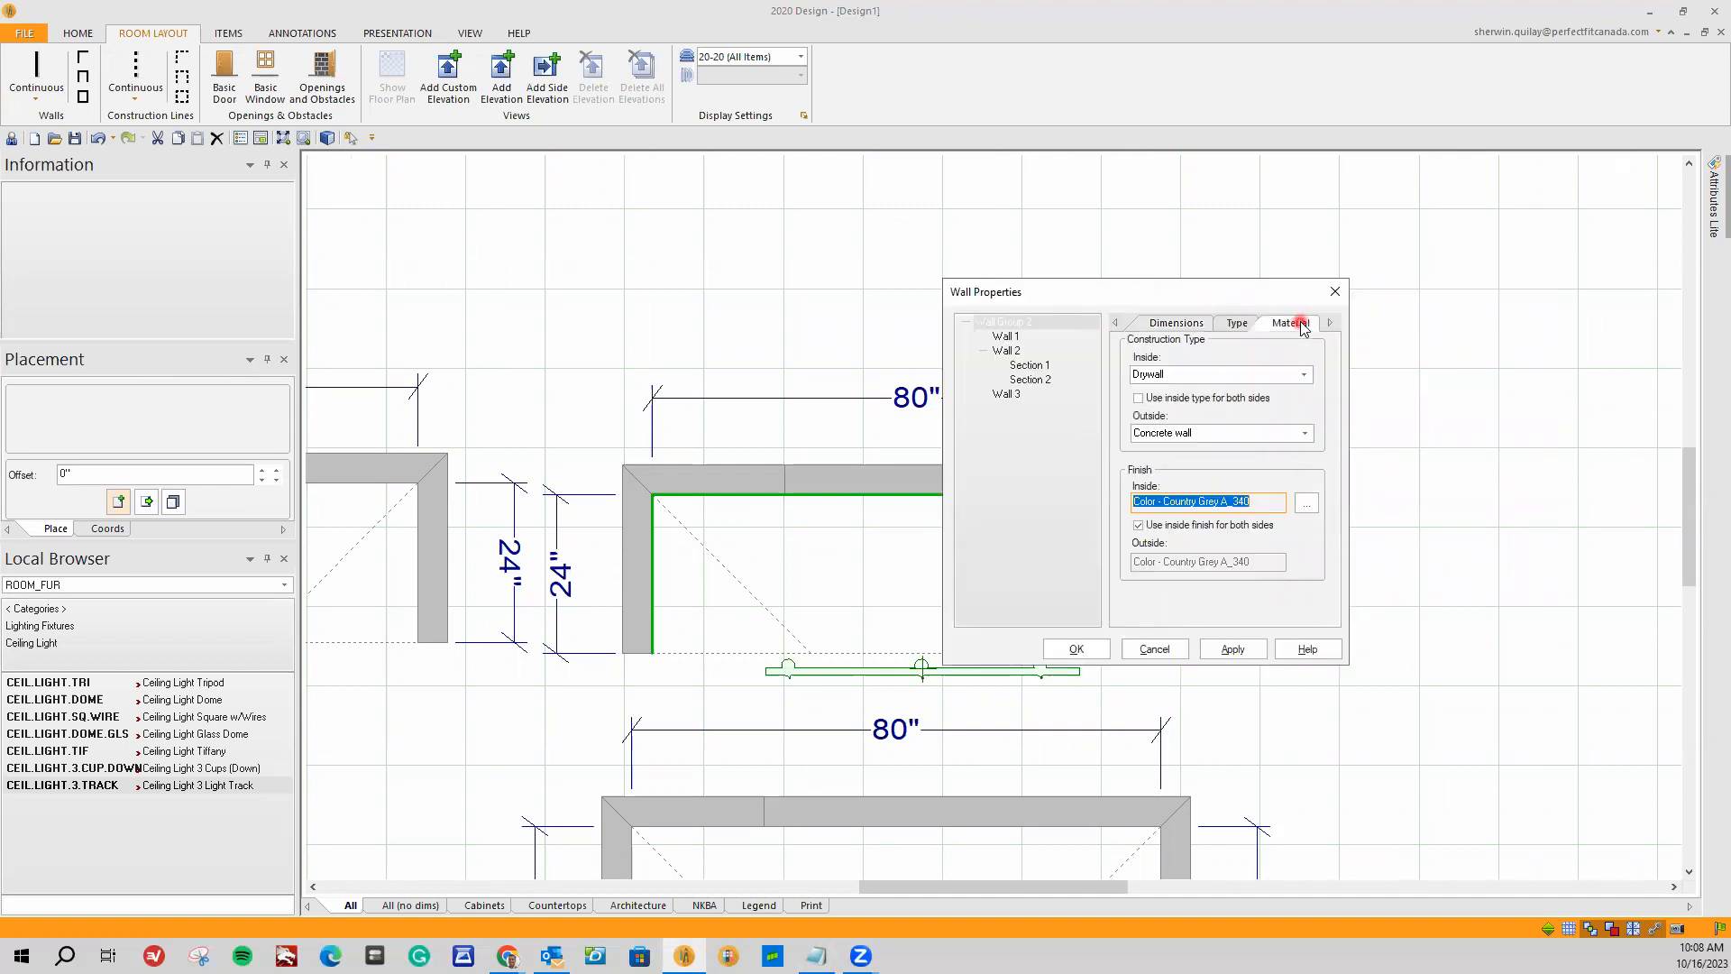
click(1185, 382)
click(1182, 373)
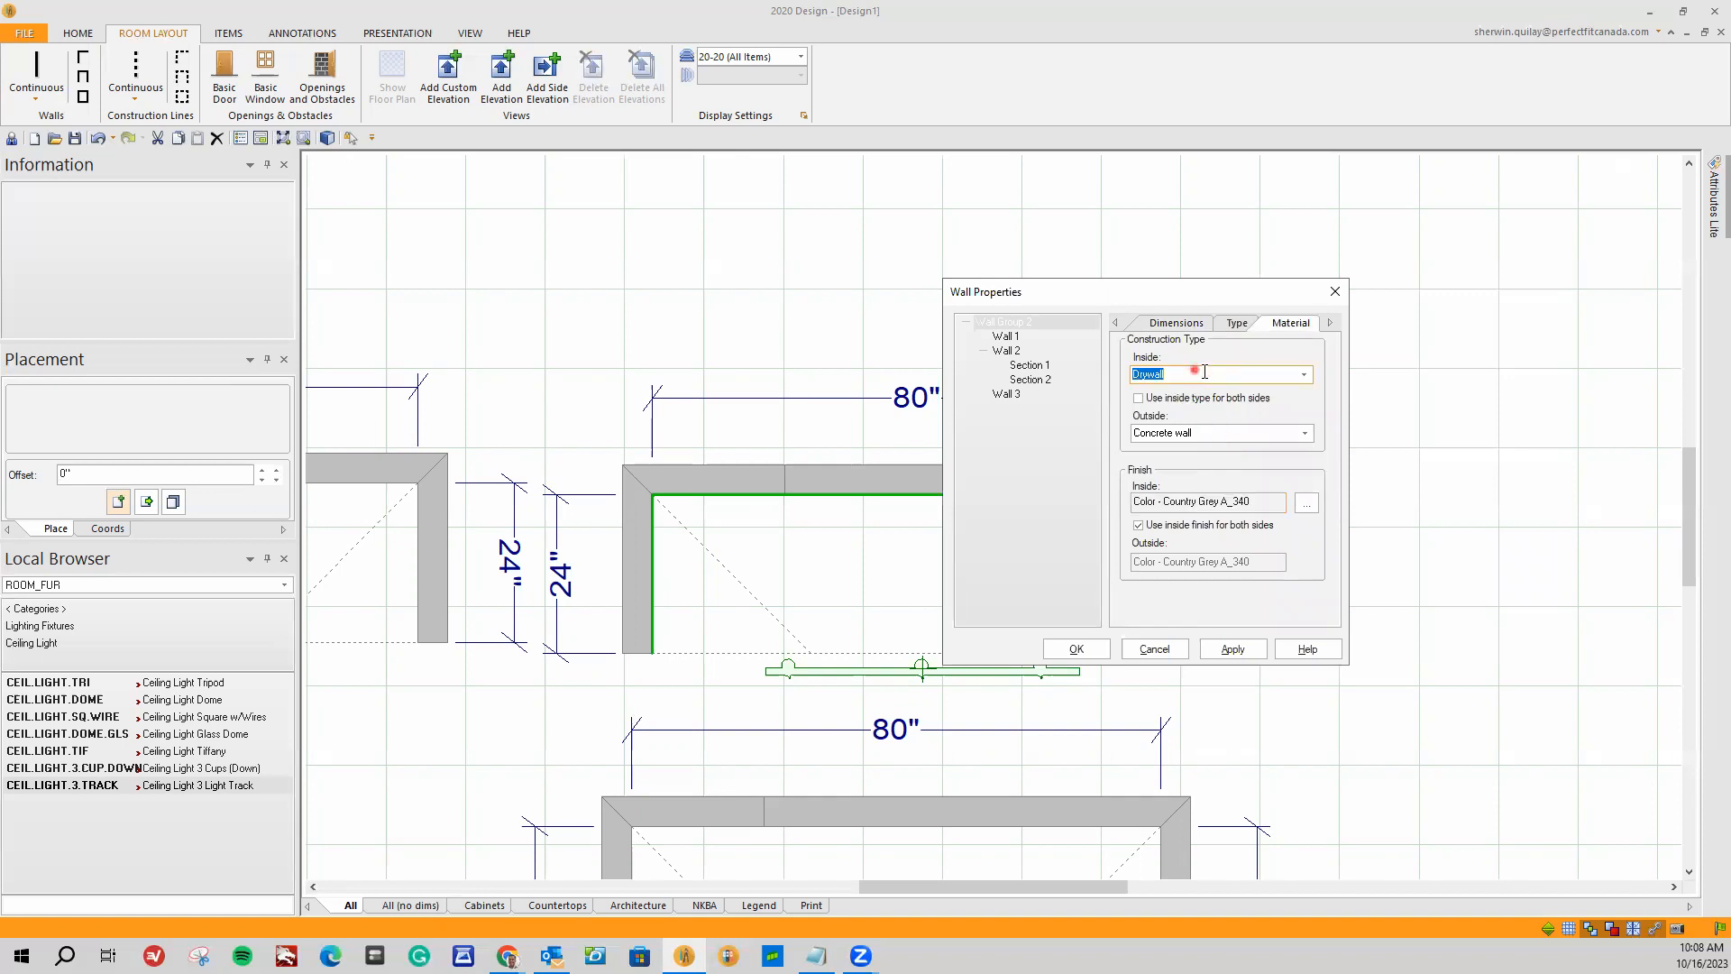
click(1304, 375)
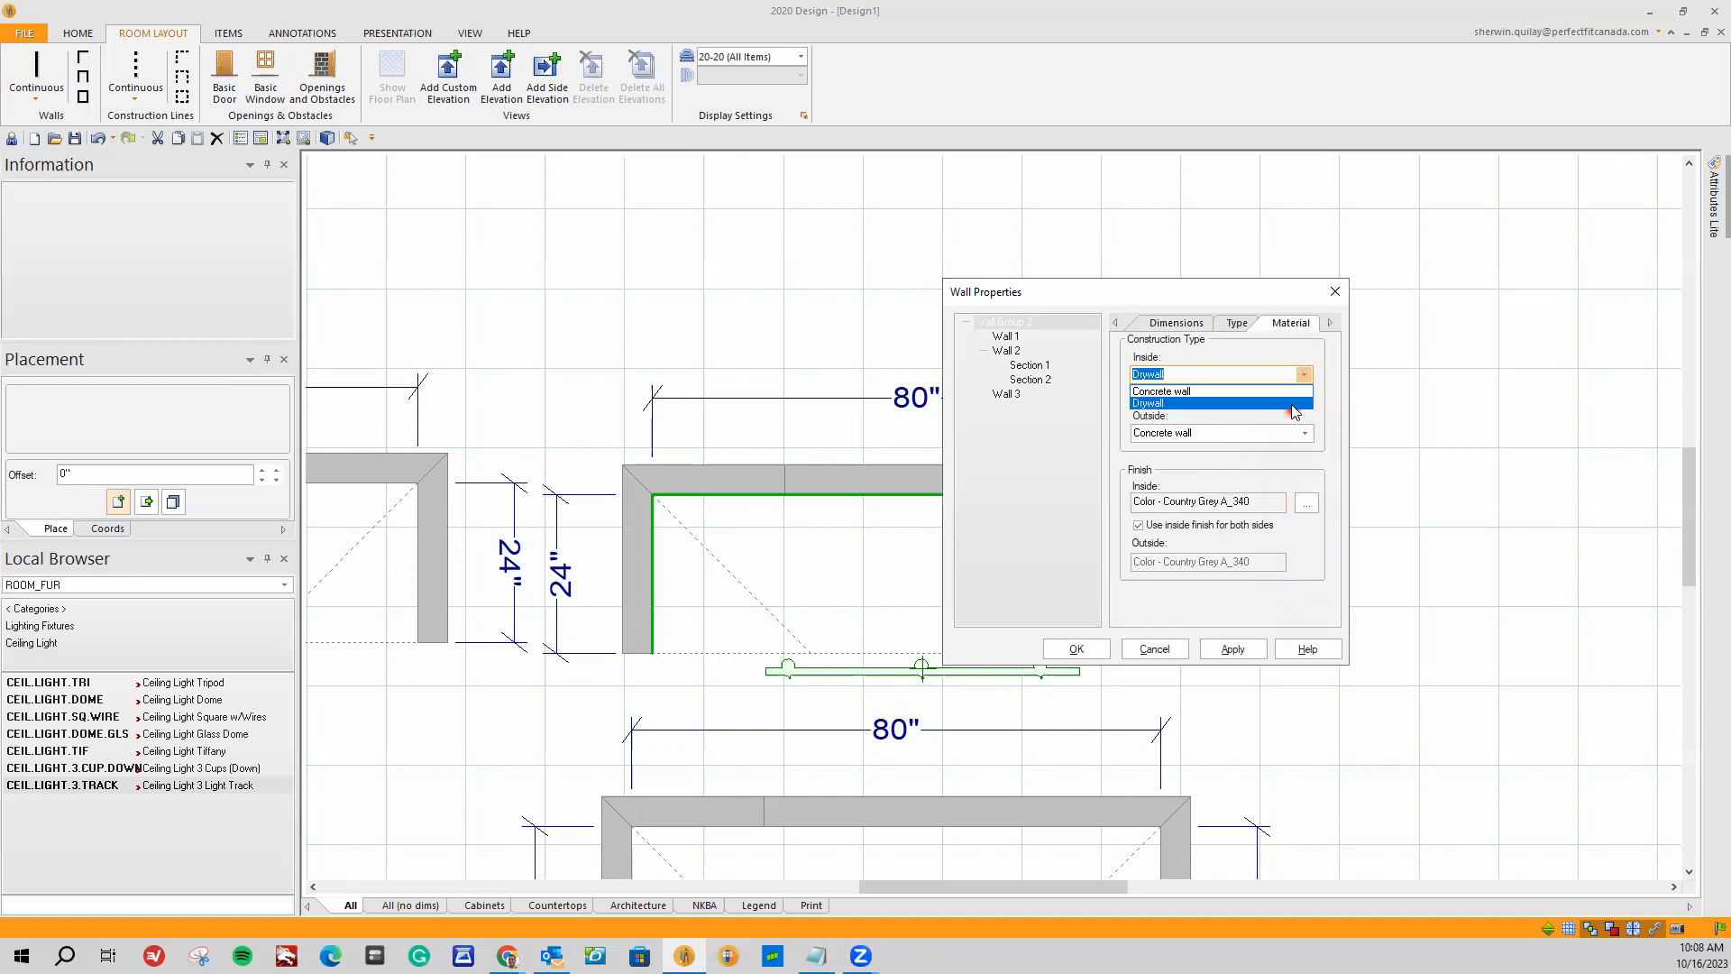
click(1292, 403)
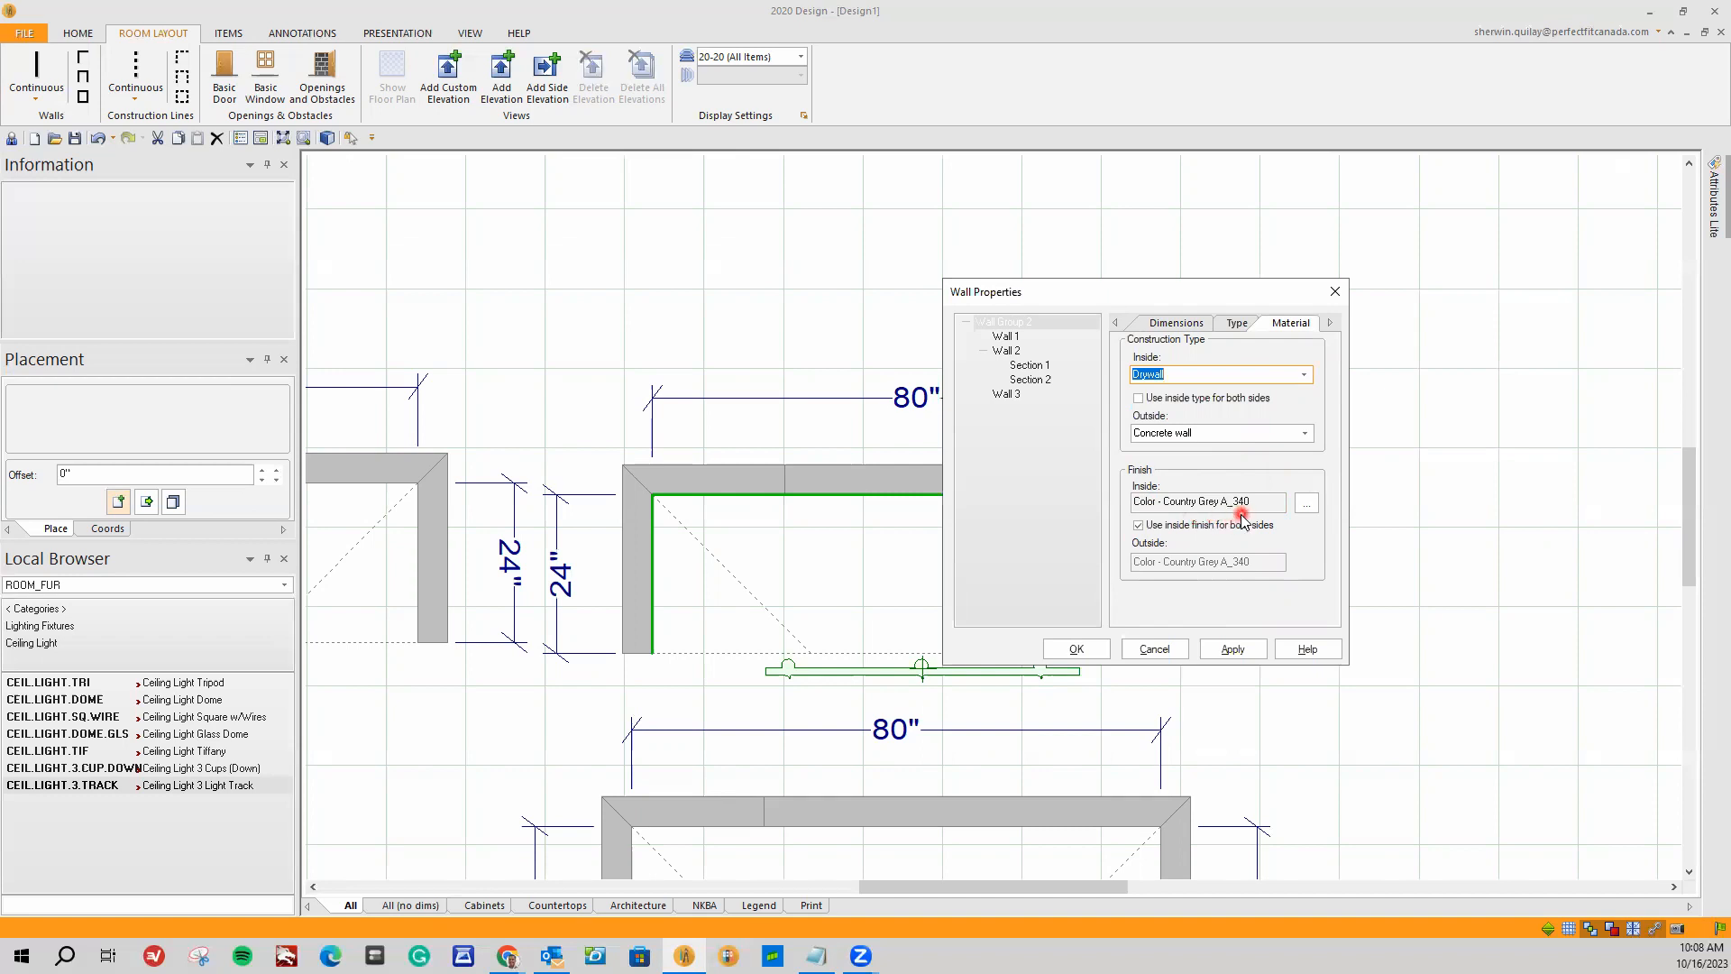
Step: Set Wall Group 2's inside finish to the flat paint Color - Blue Grey, apply it and accept the wall properties
click(1308, 502)
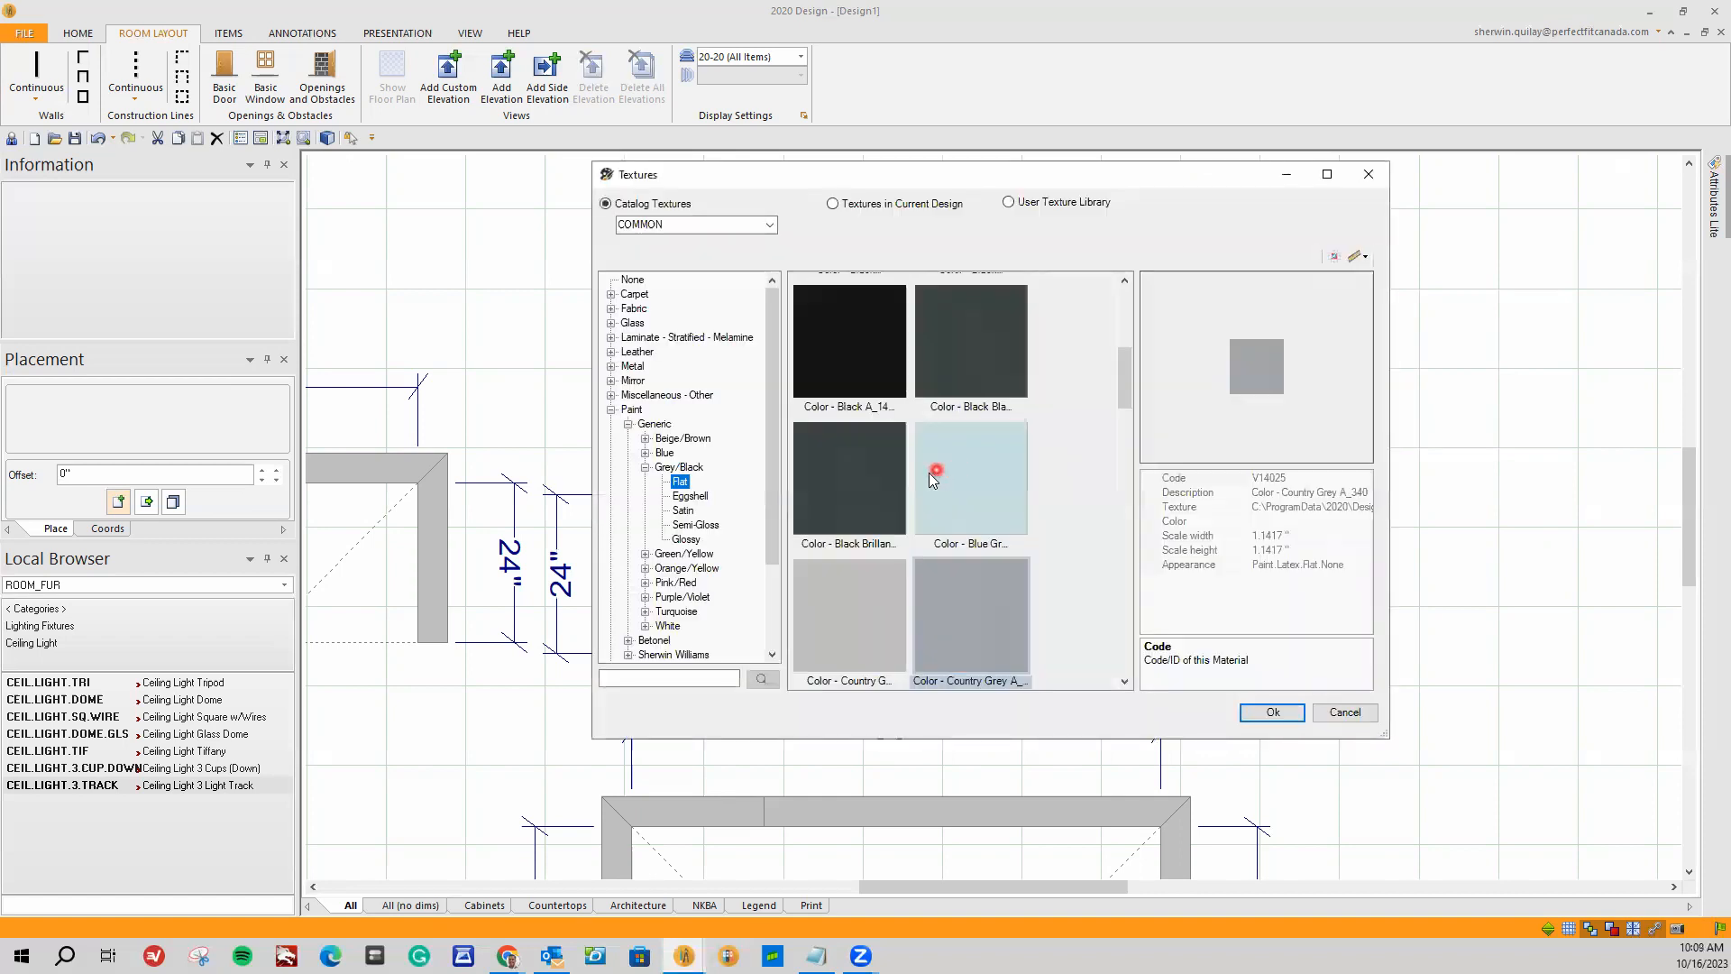
scroll(923, 559, down, 1)
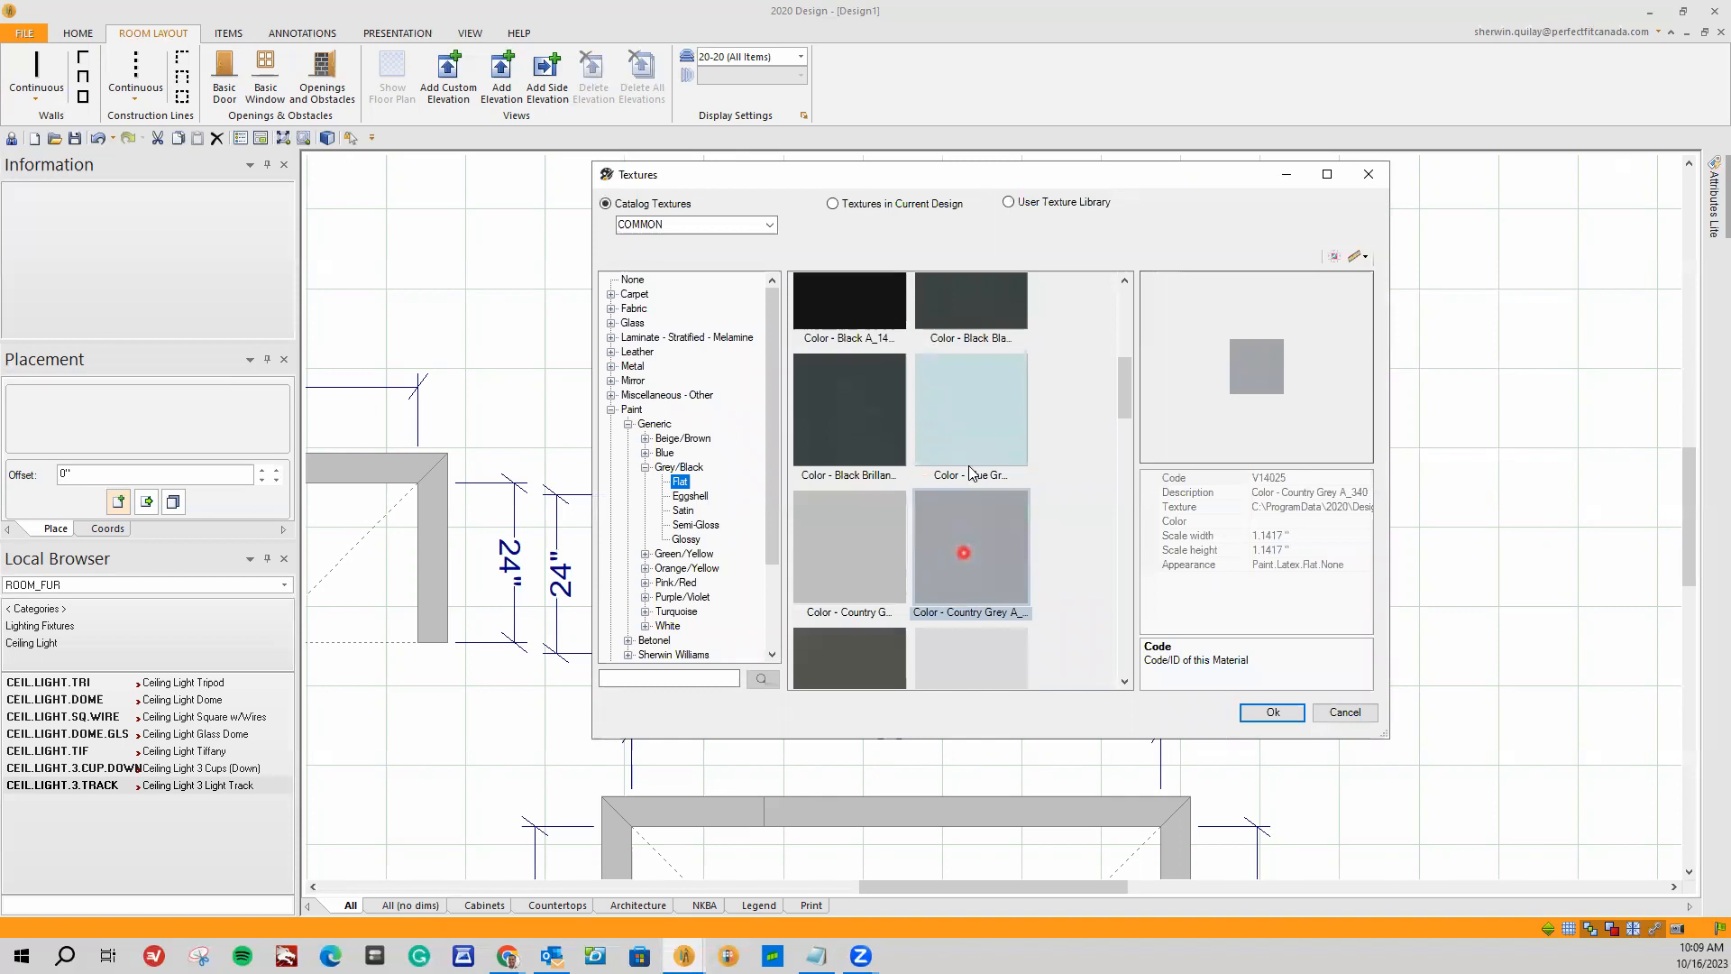
click(976, 416)
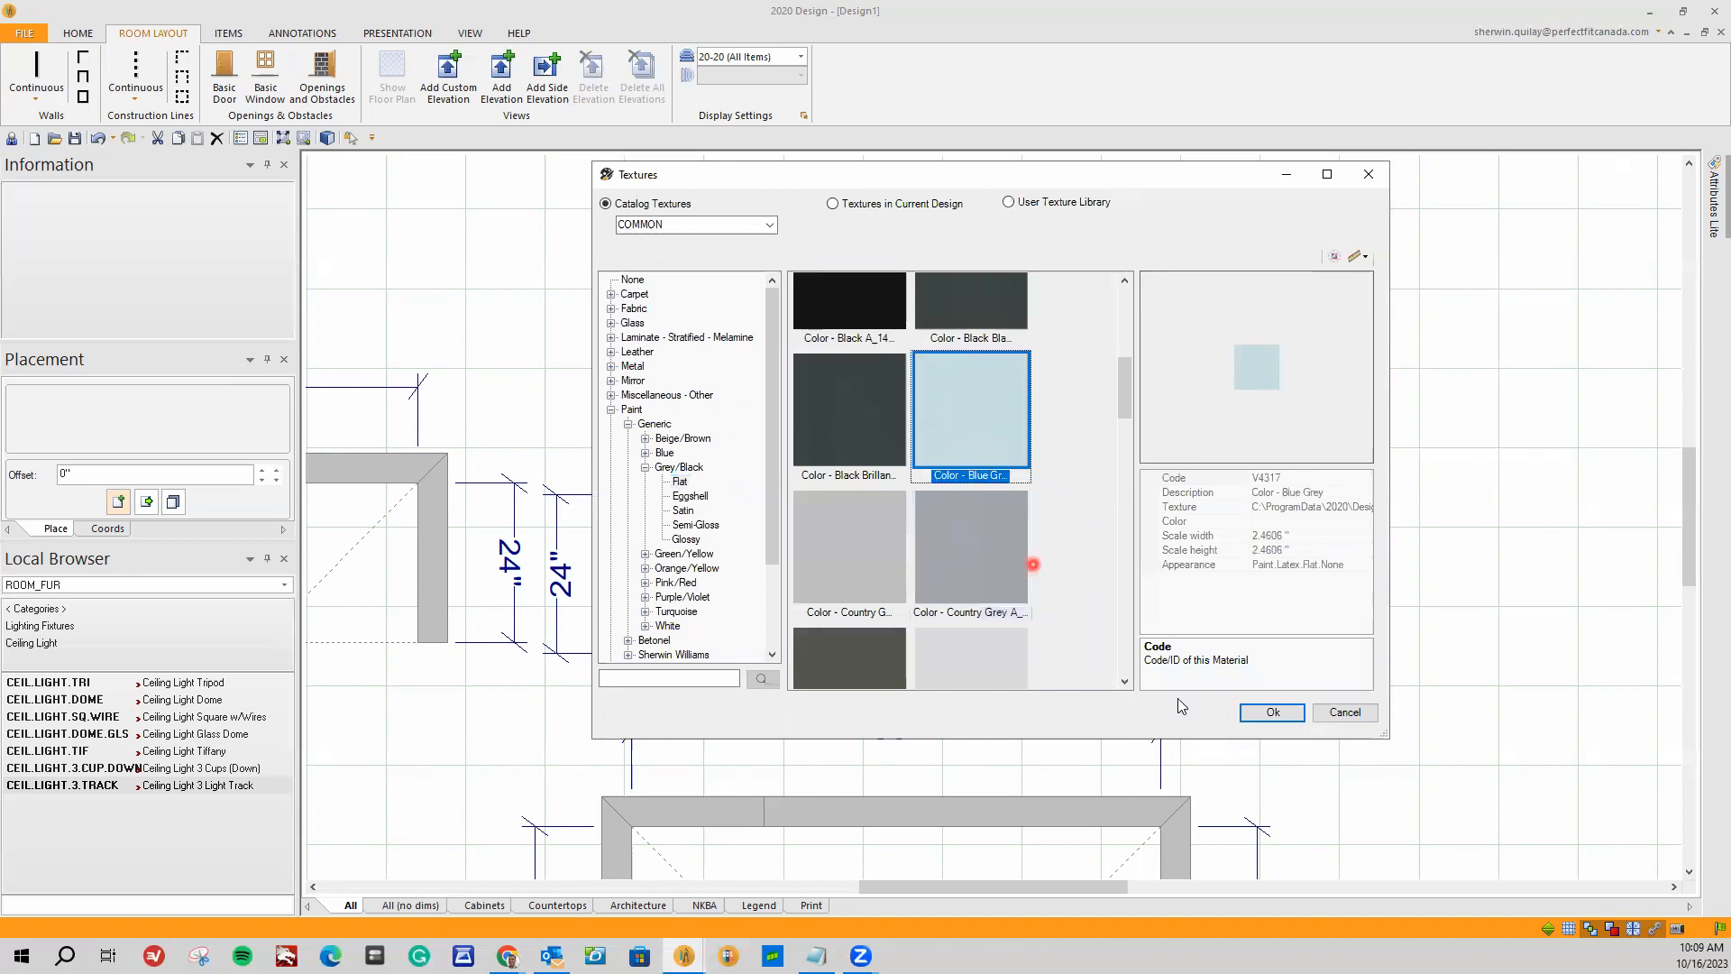
click(1273, 712)
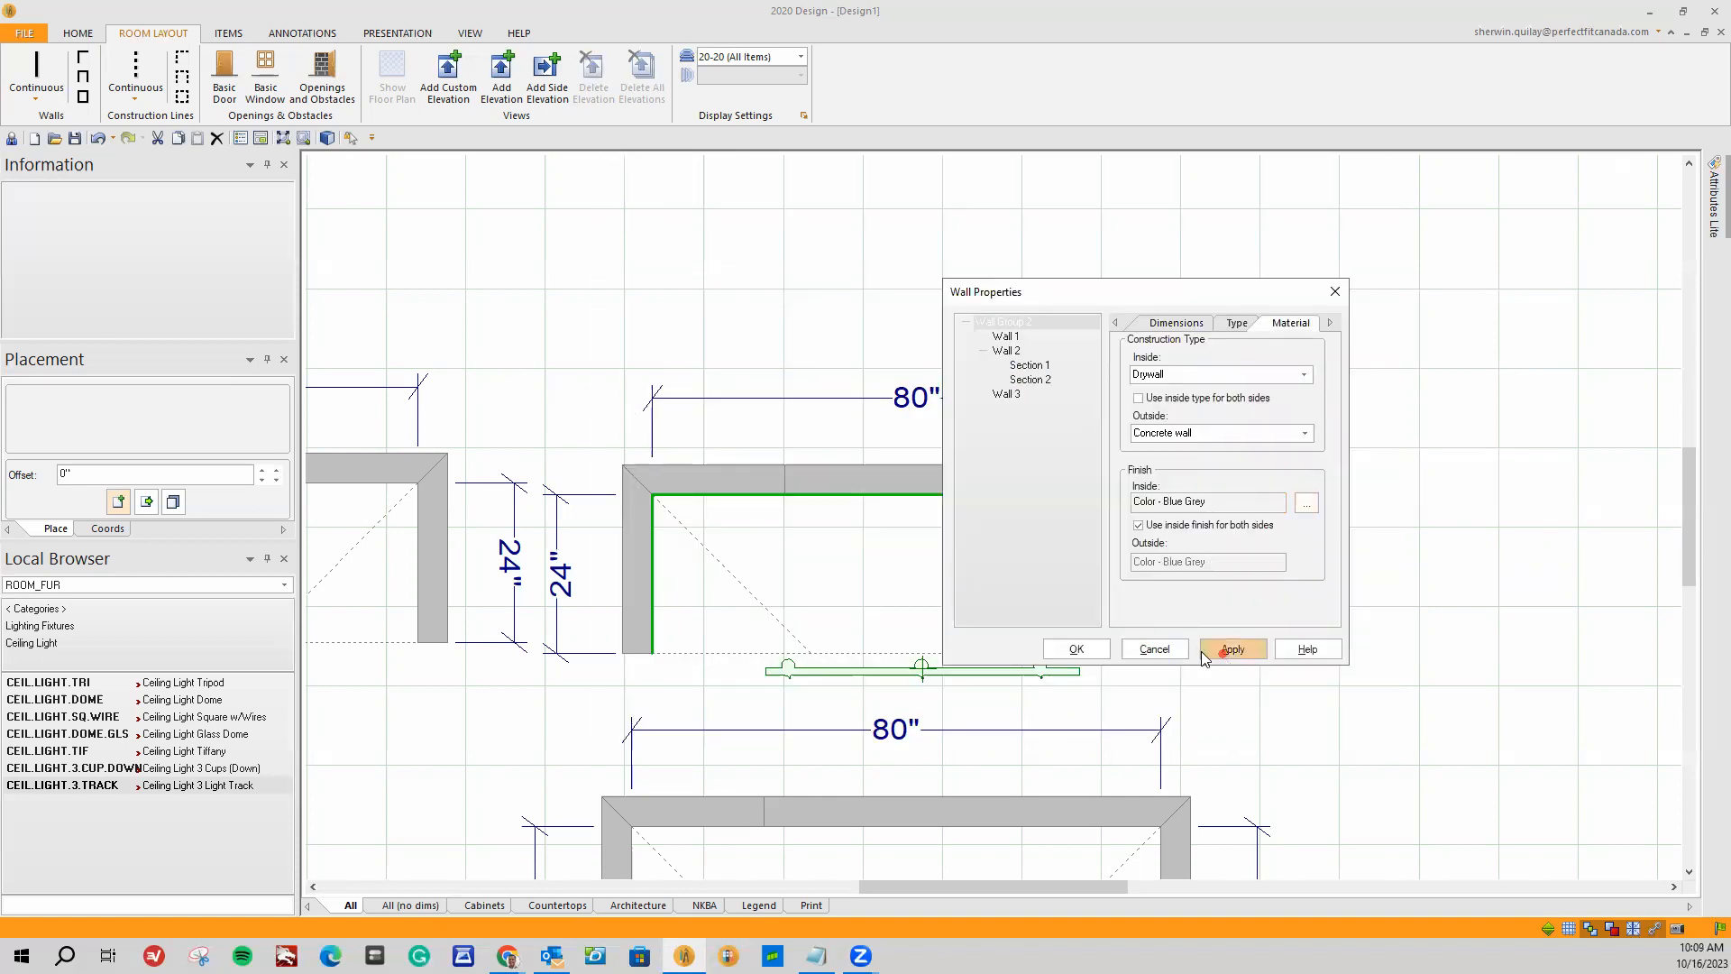
click(1085, 649)
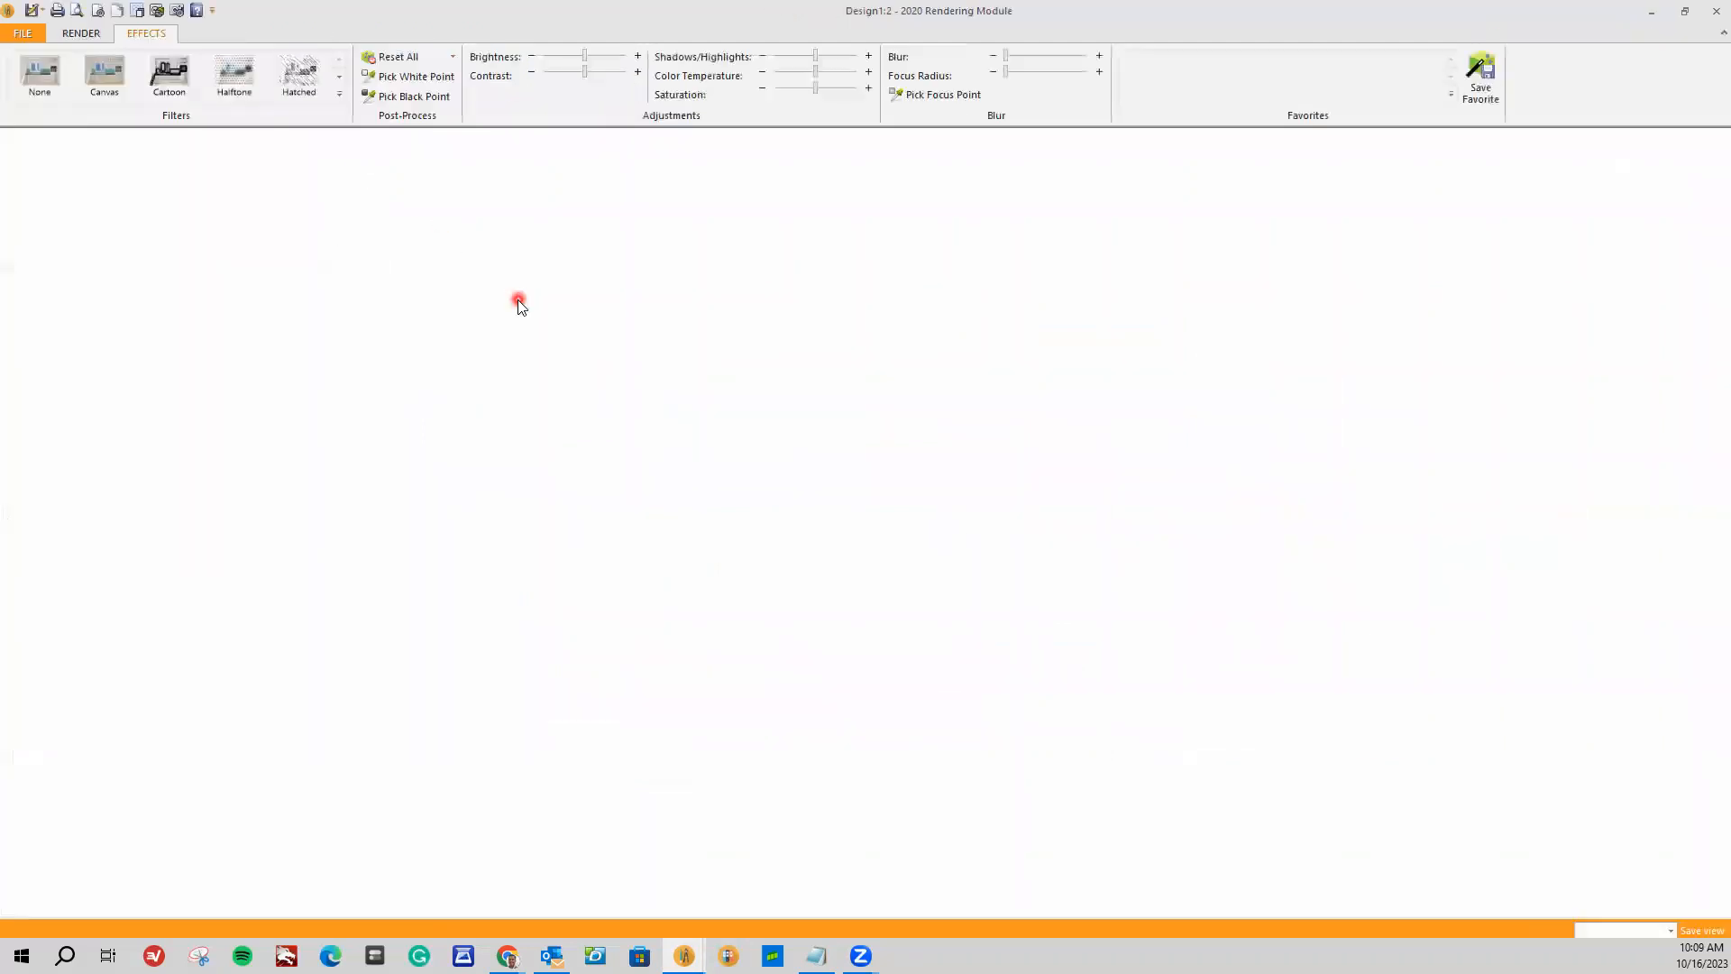
Step: View the wall groups in a 3D rendering, examine the painted finish on the second group from above, and close it
mouse_move(518, 300)
middle_down()
mouse_move(579, 477)
mouse_move(707, 508)
middle_up()
scroll(959, 483, up, 3)
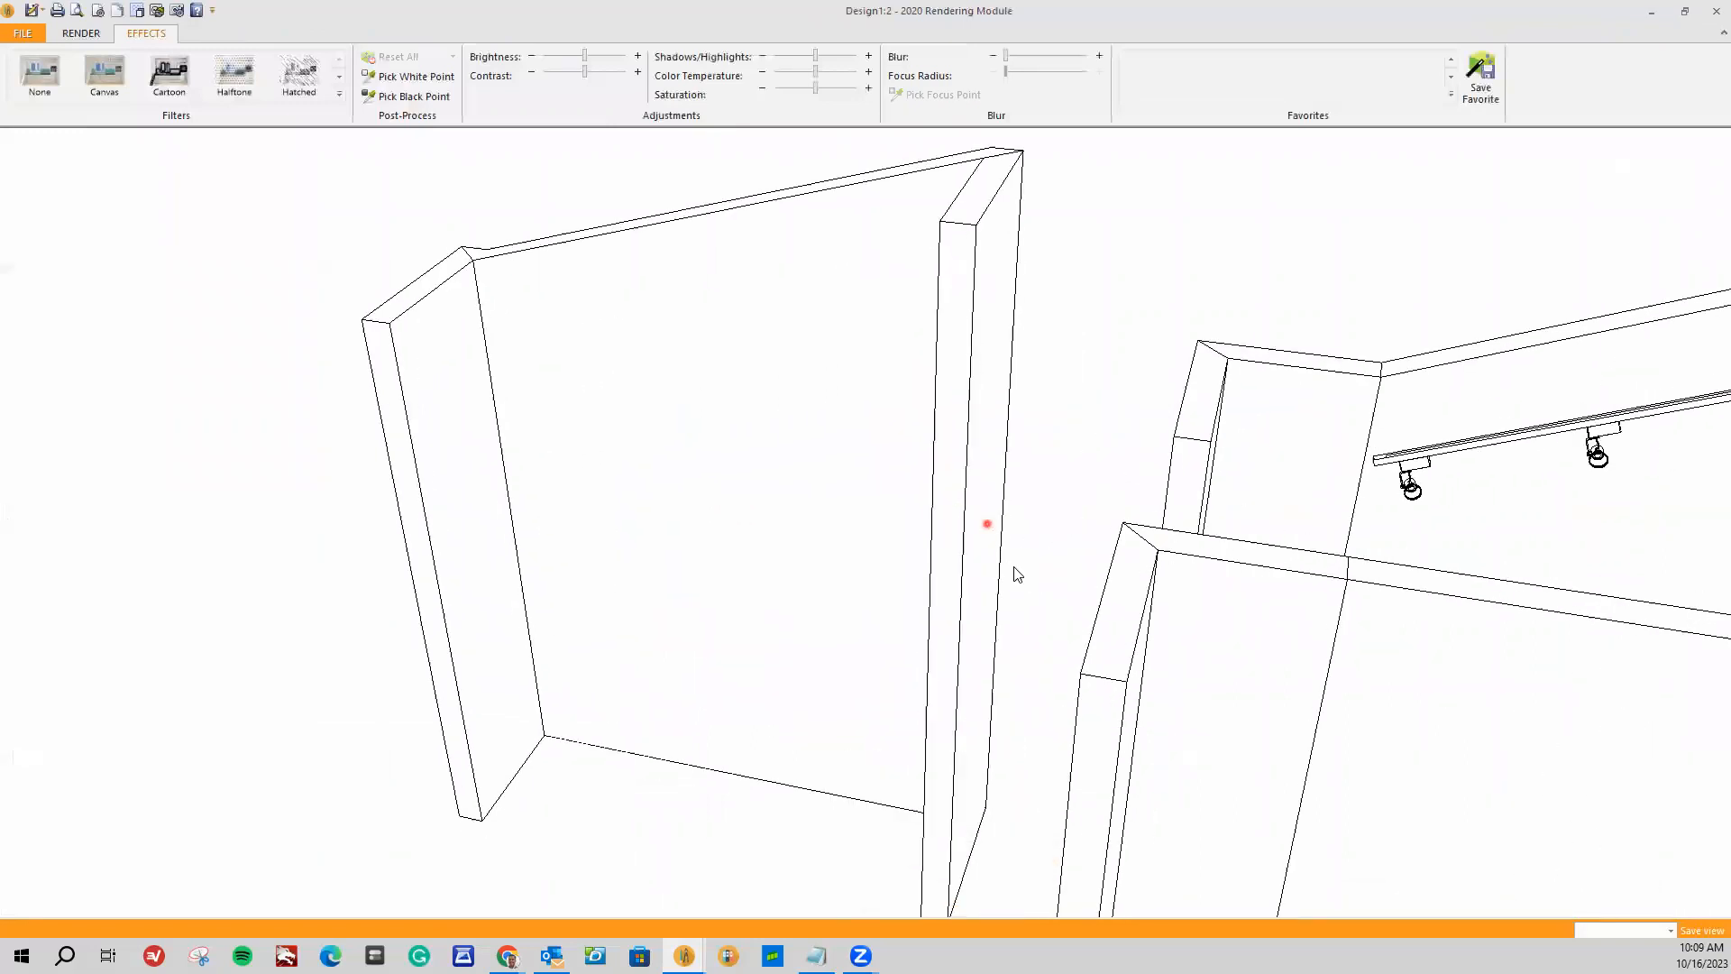
middle_drag(1014, 568, 1414, 513)
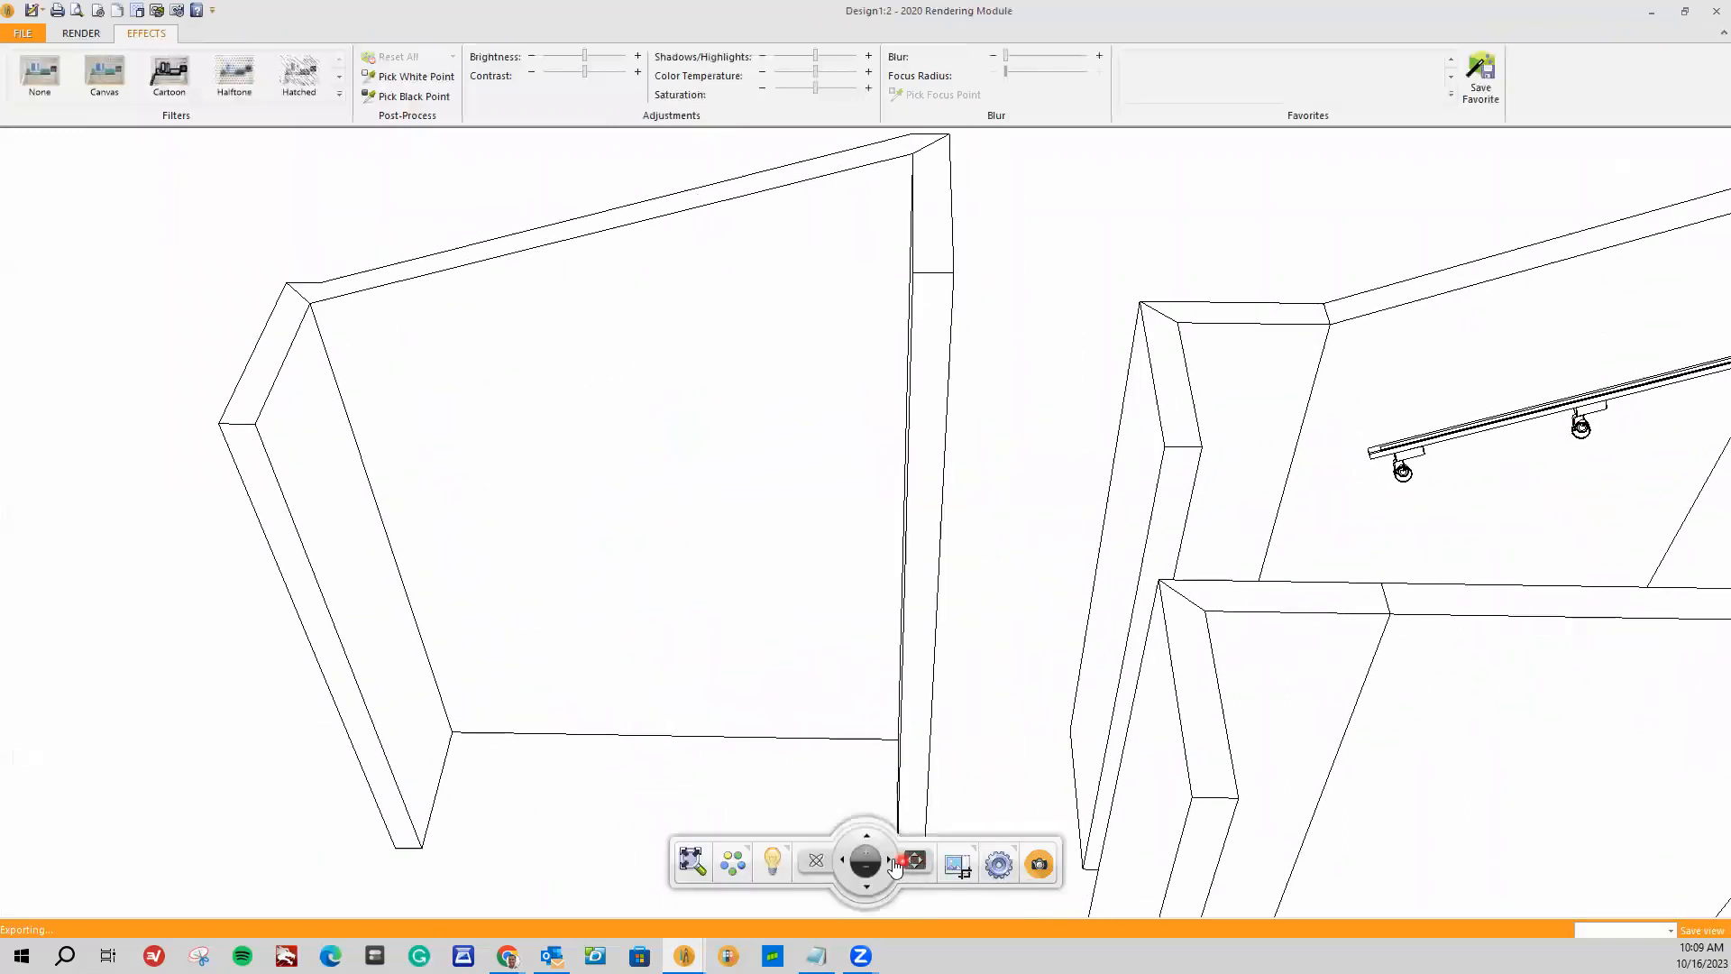
click(892, 861)
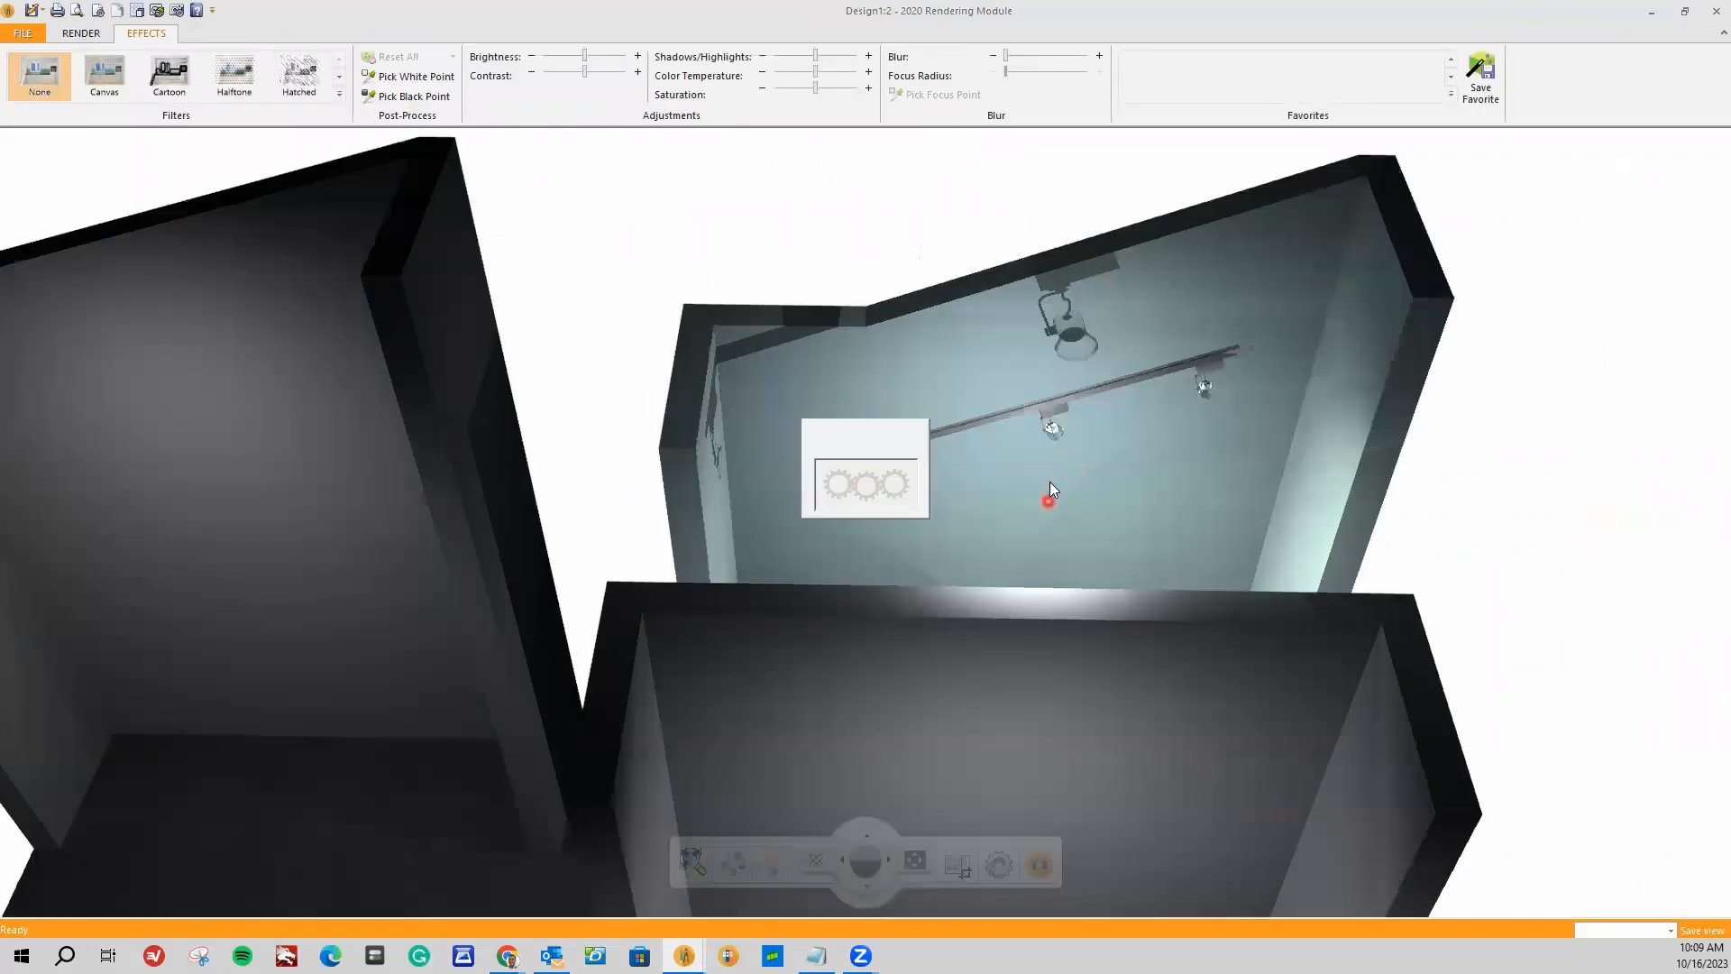
click(1046, 425)
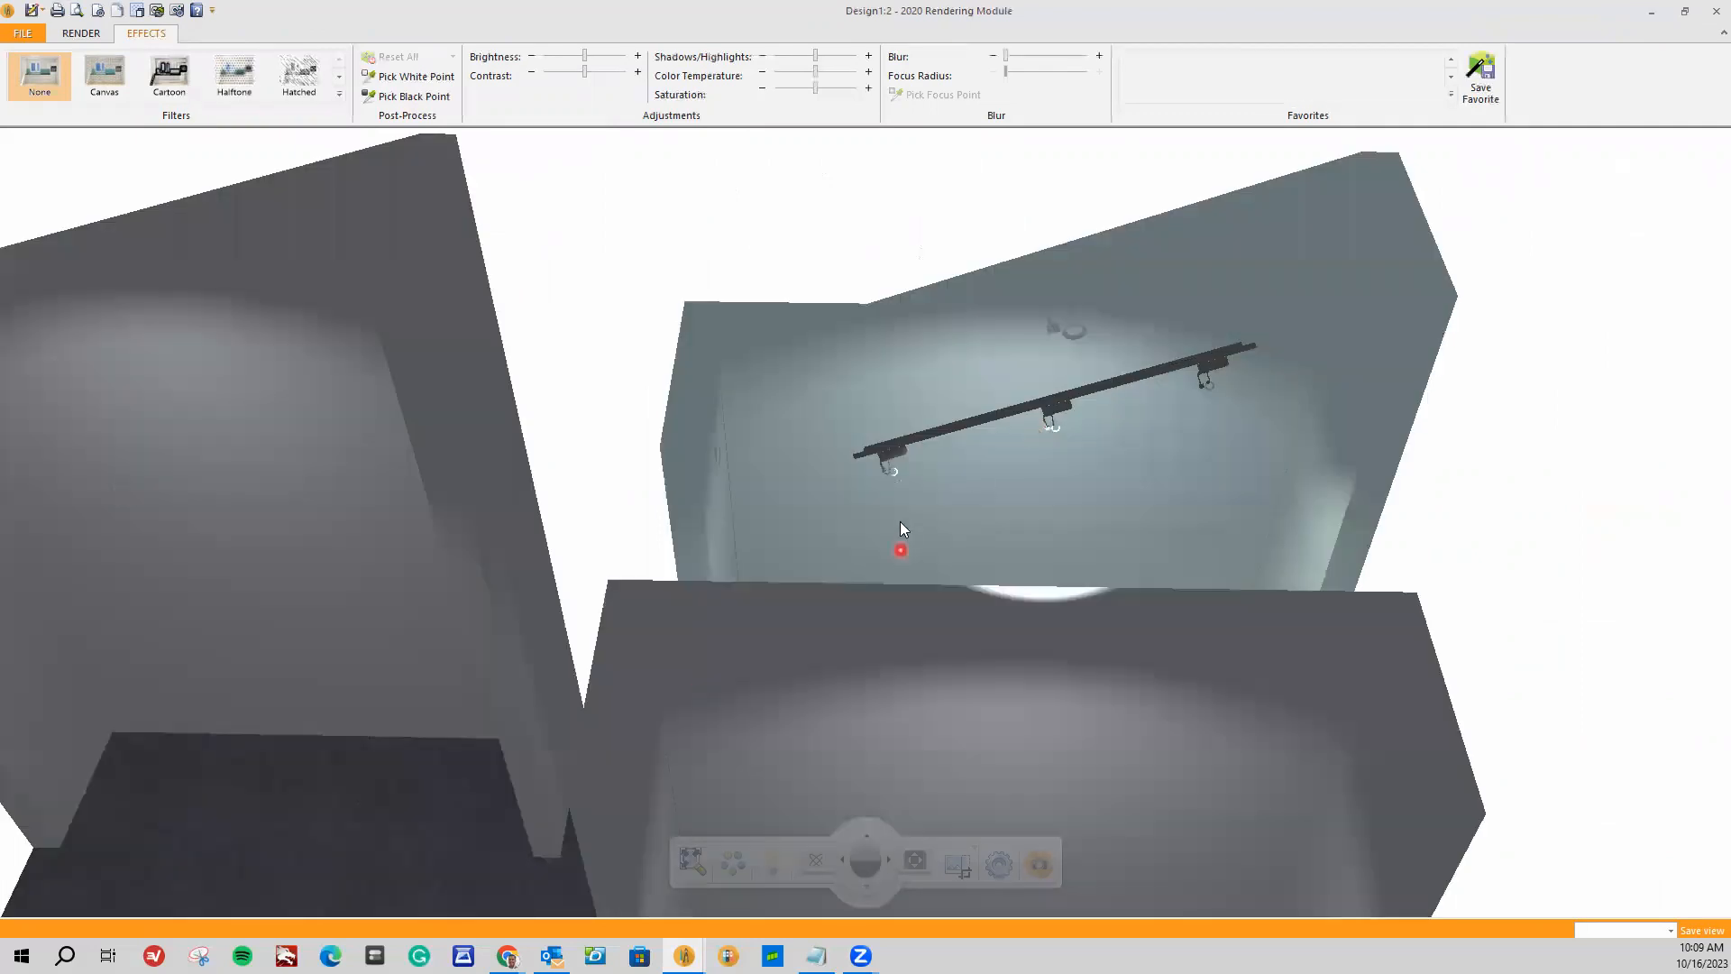
click(1716, 11)
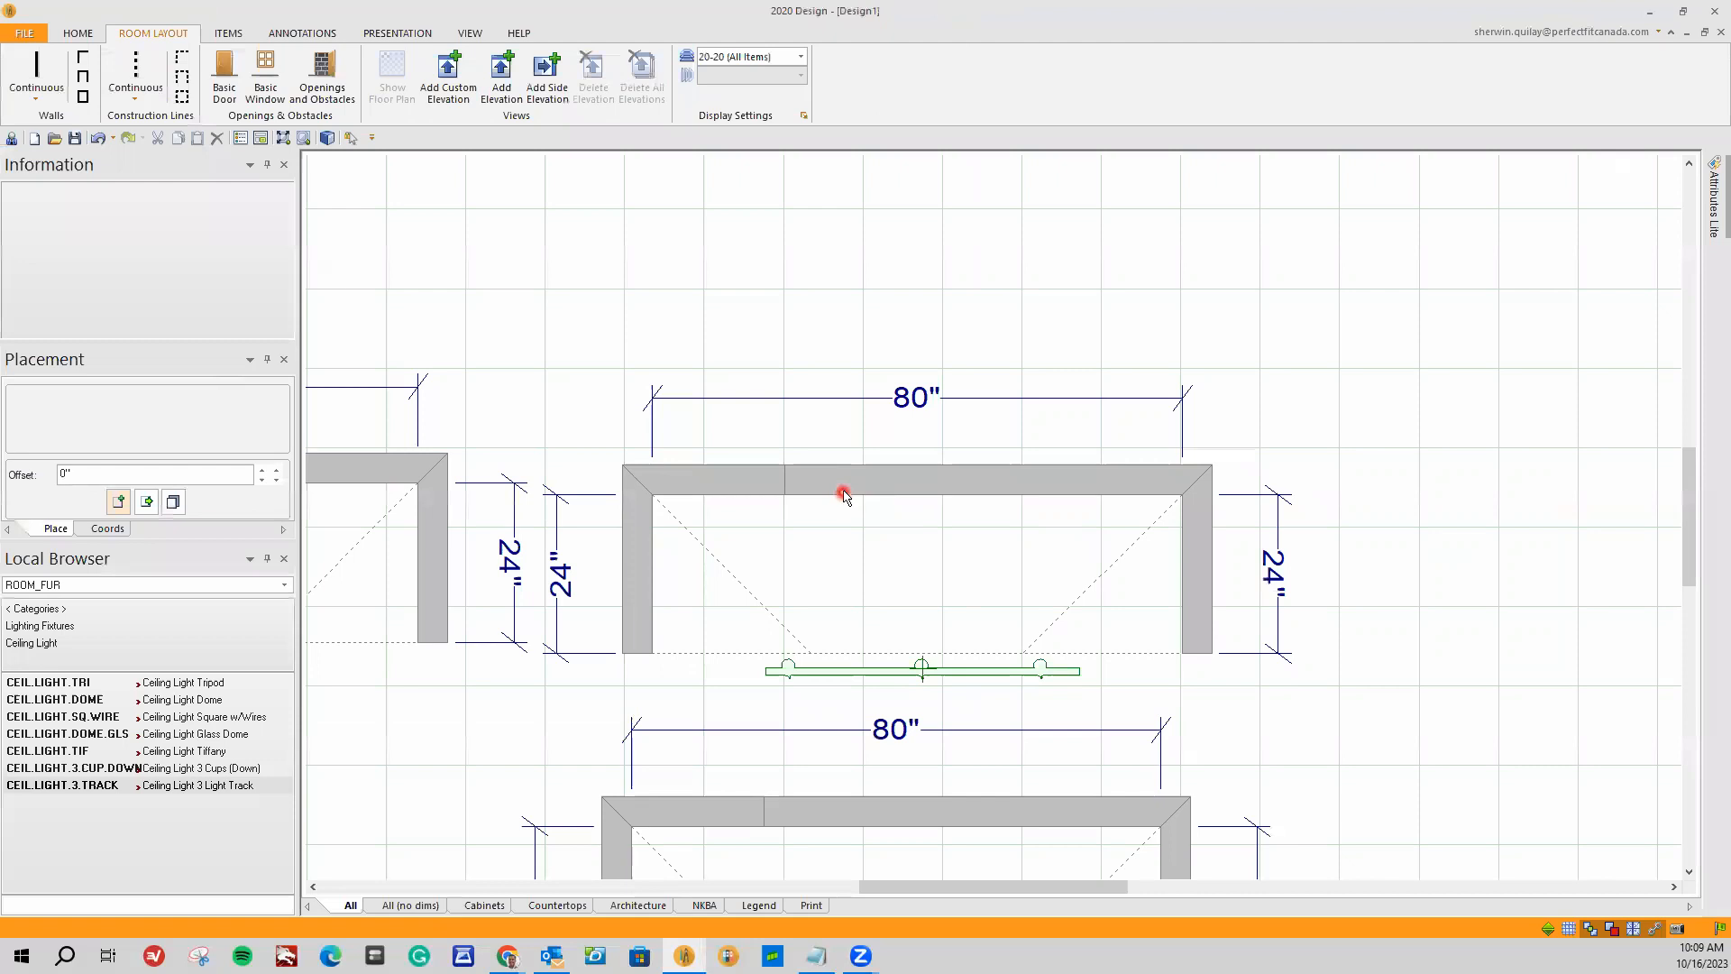
Step: Reopen the second group's wall properties and show the material settings for the whole Wall Group 2
right_click(843, 492)
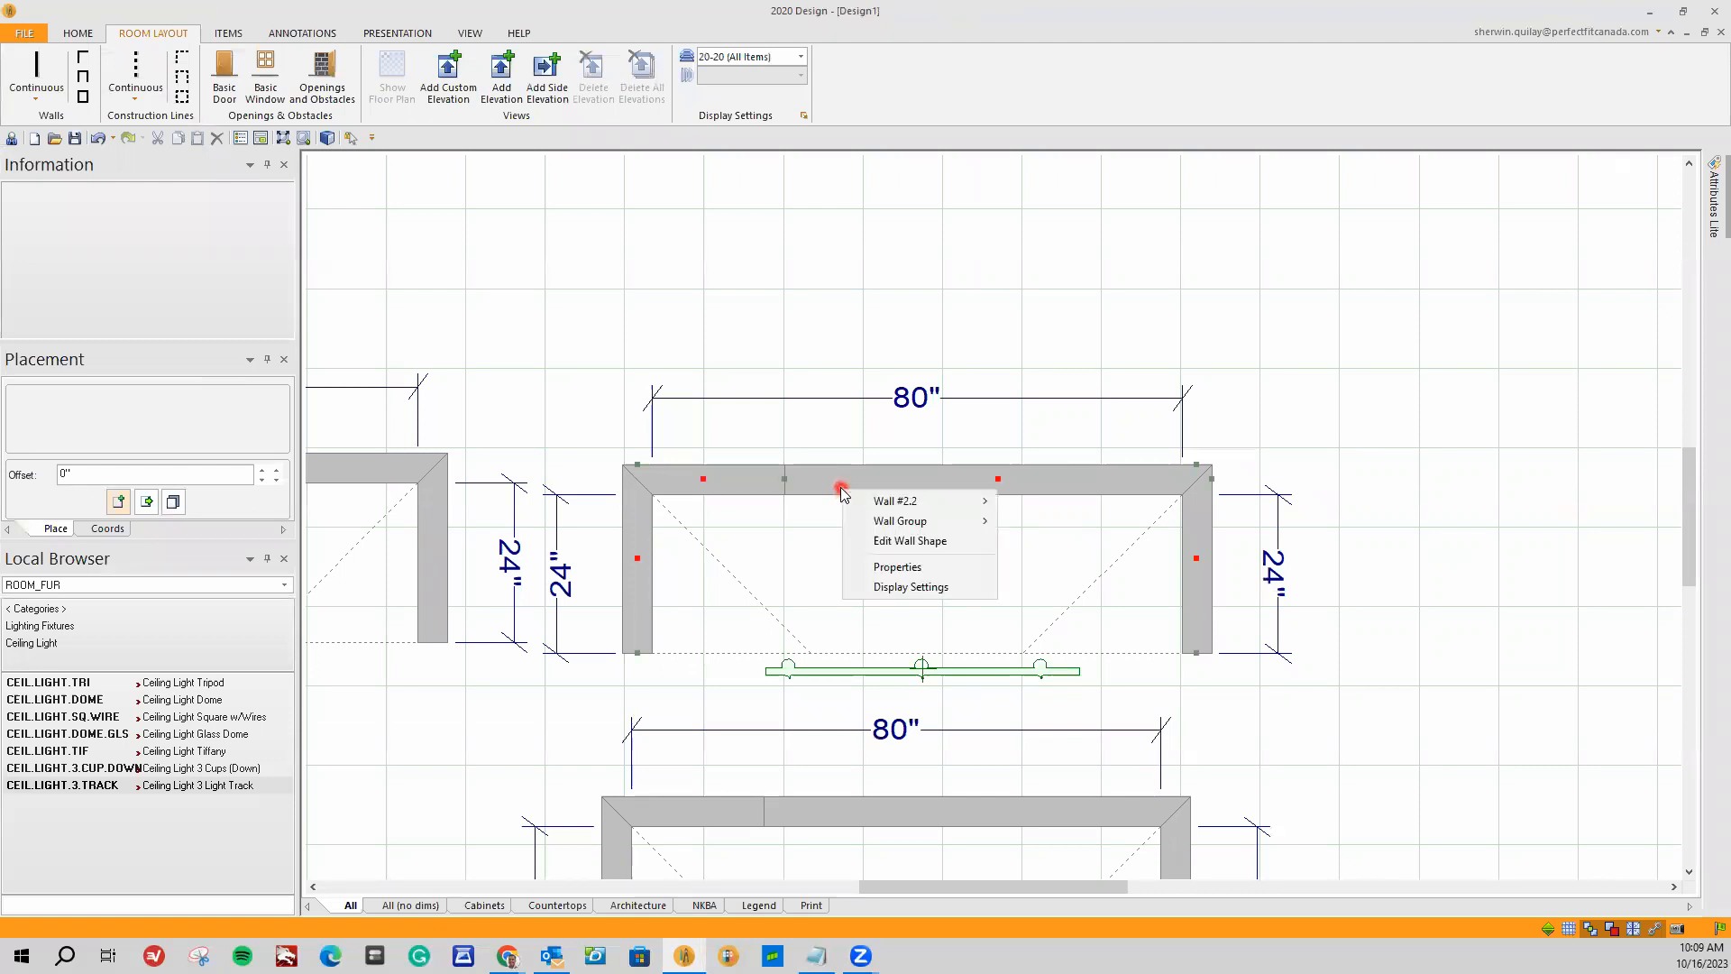
click(907, 569)
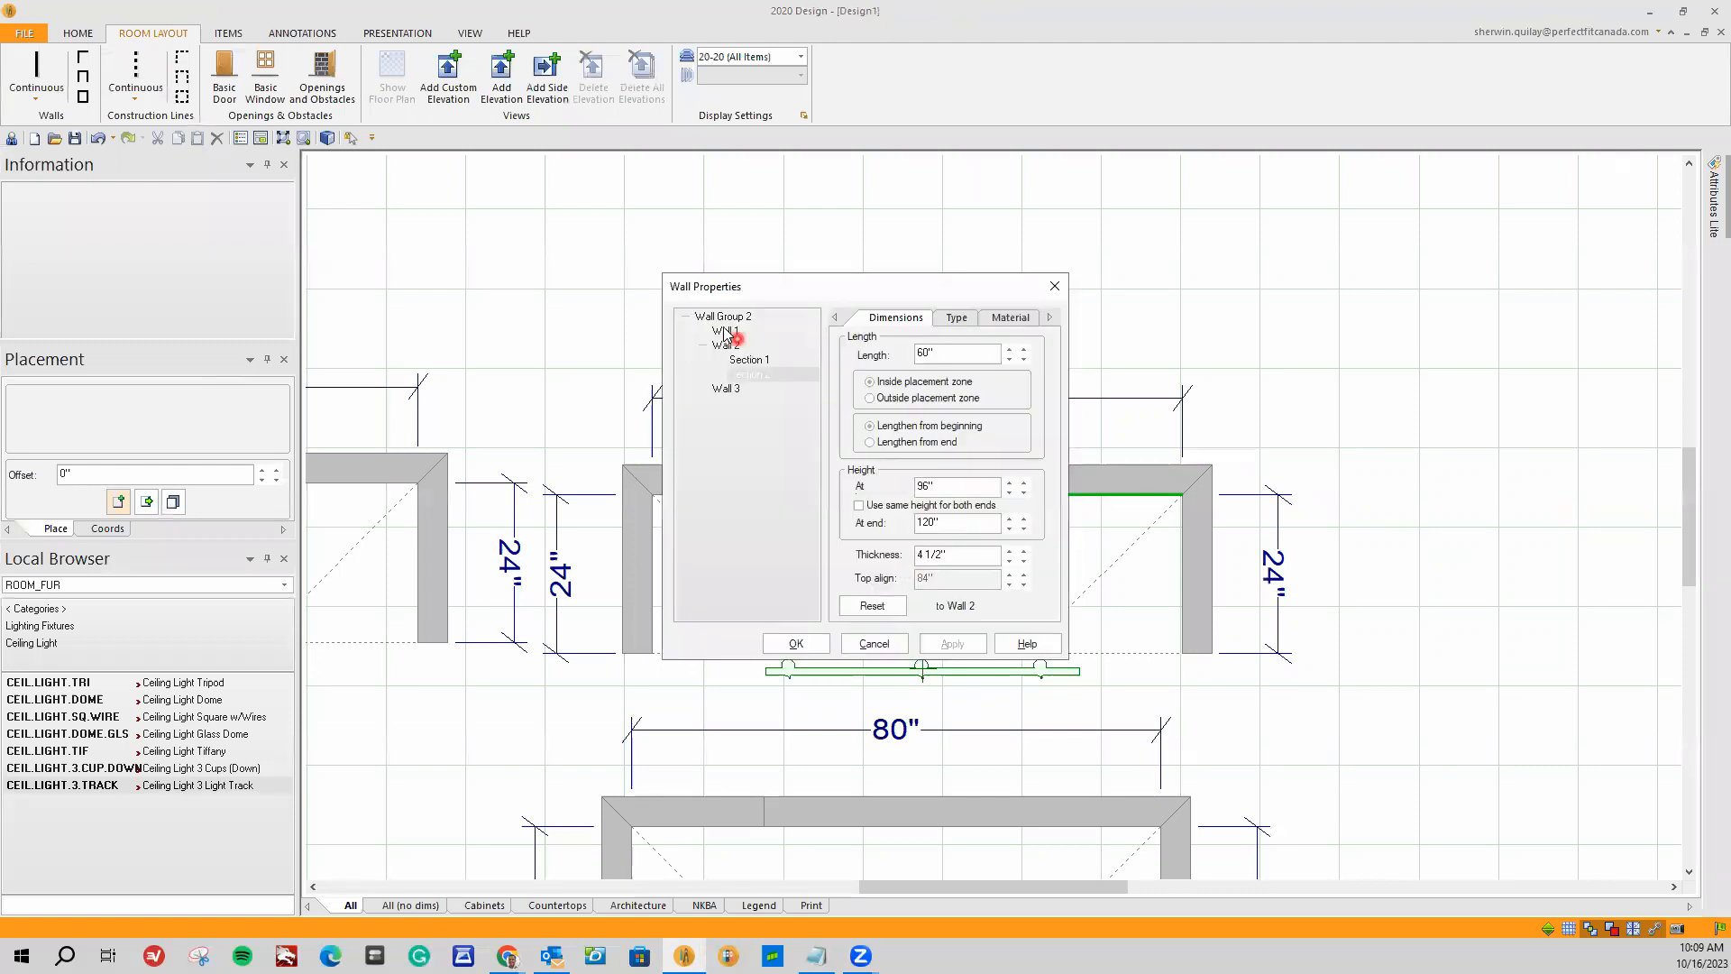
drag(1249, 225, 1264, 212)
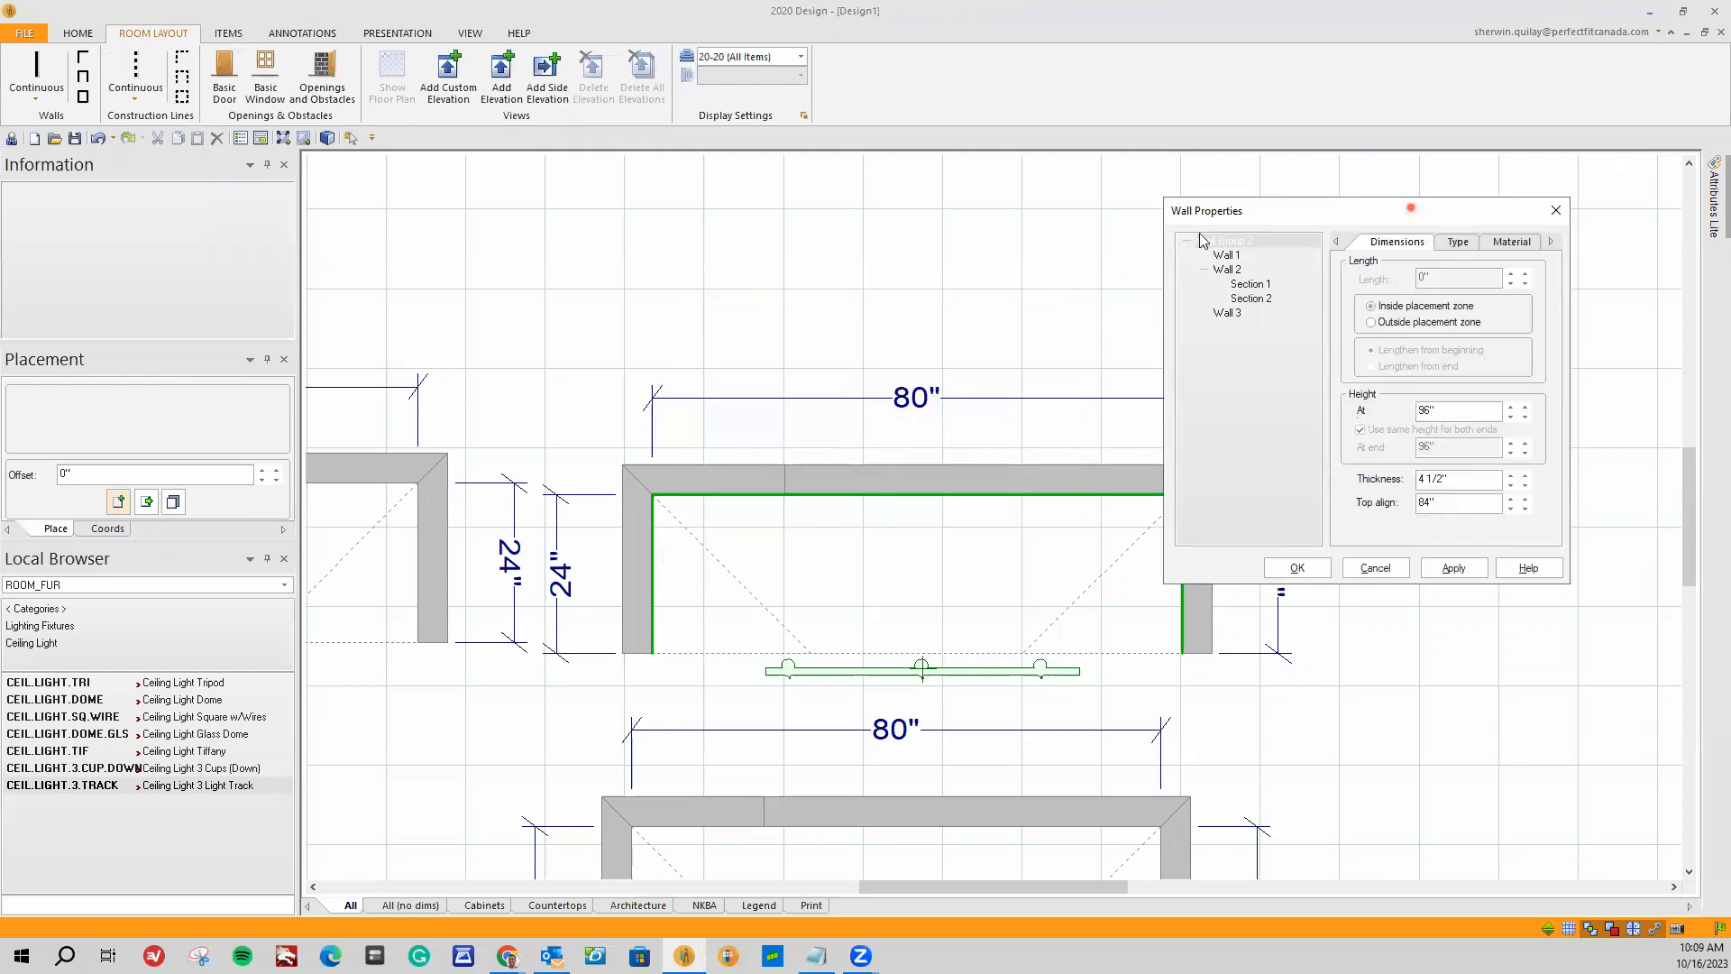
drag(1411, 208, 1199, 233)
click(1302, 269)
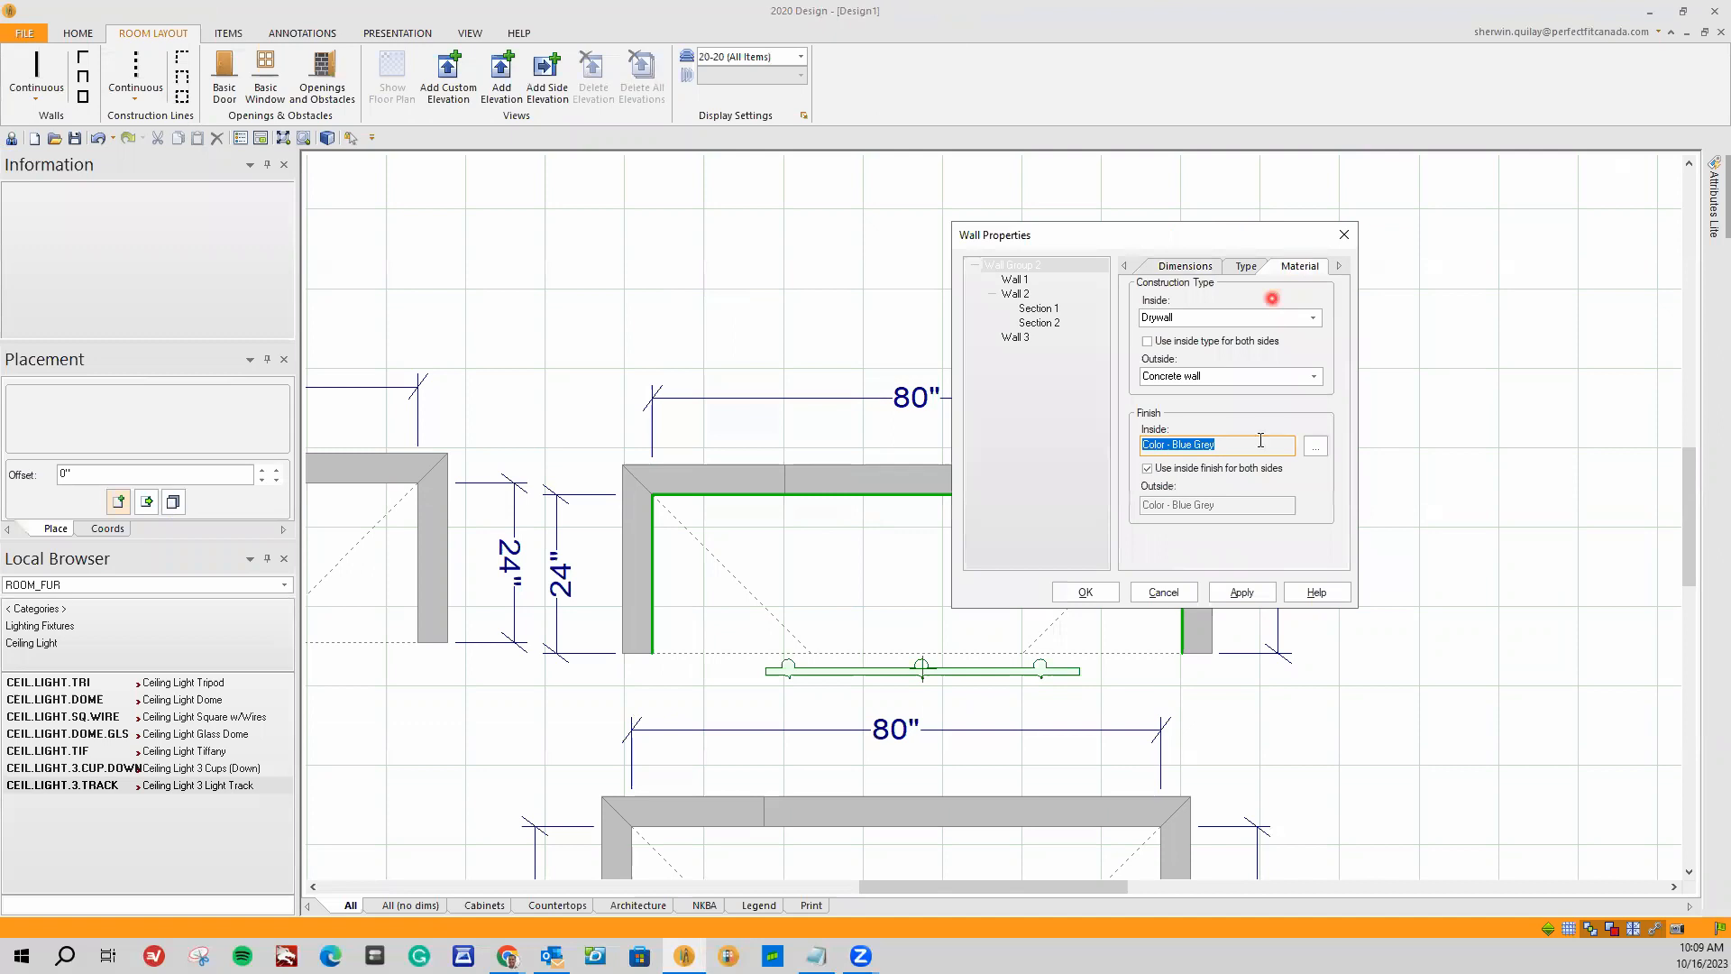
Step: Choose the flat Pink/Red generic paint Color - Antique Red as Wall Group 2's inside finish
click(1315, 445)
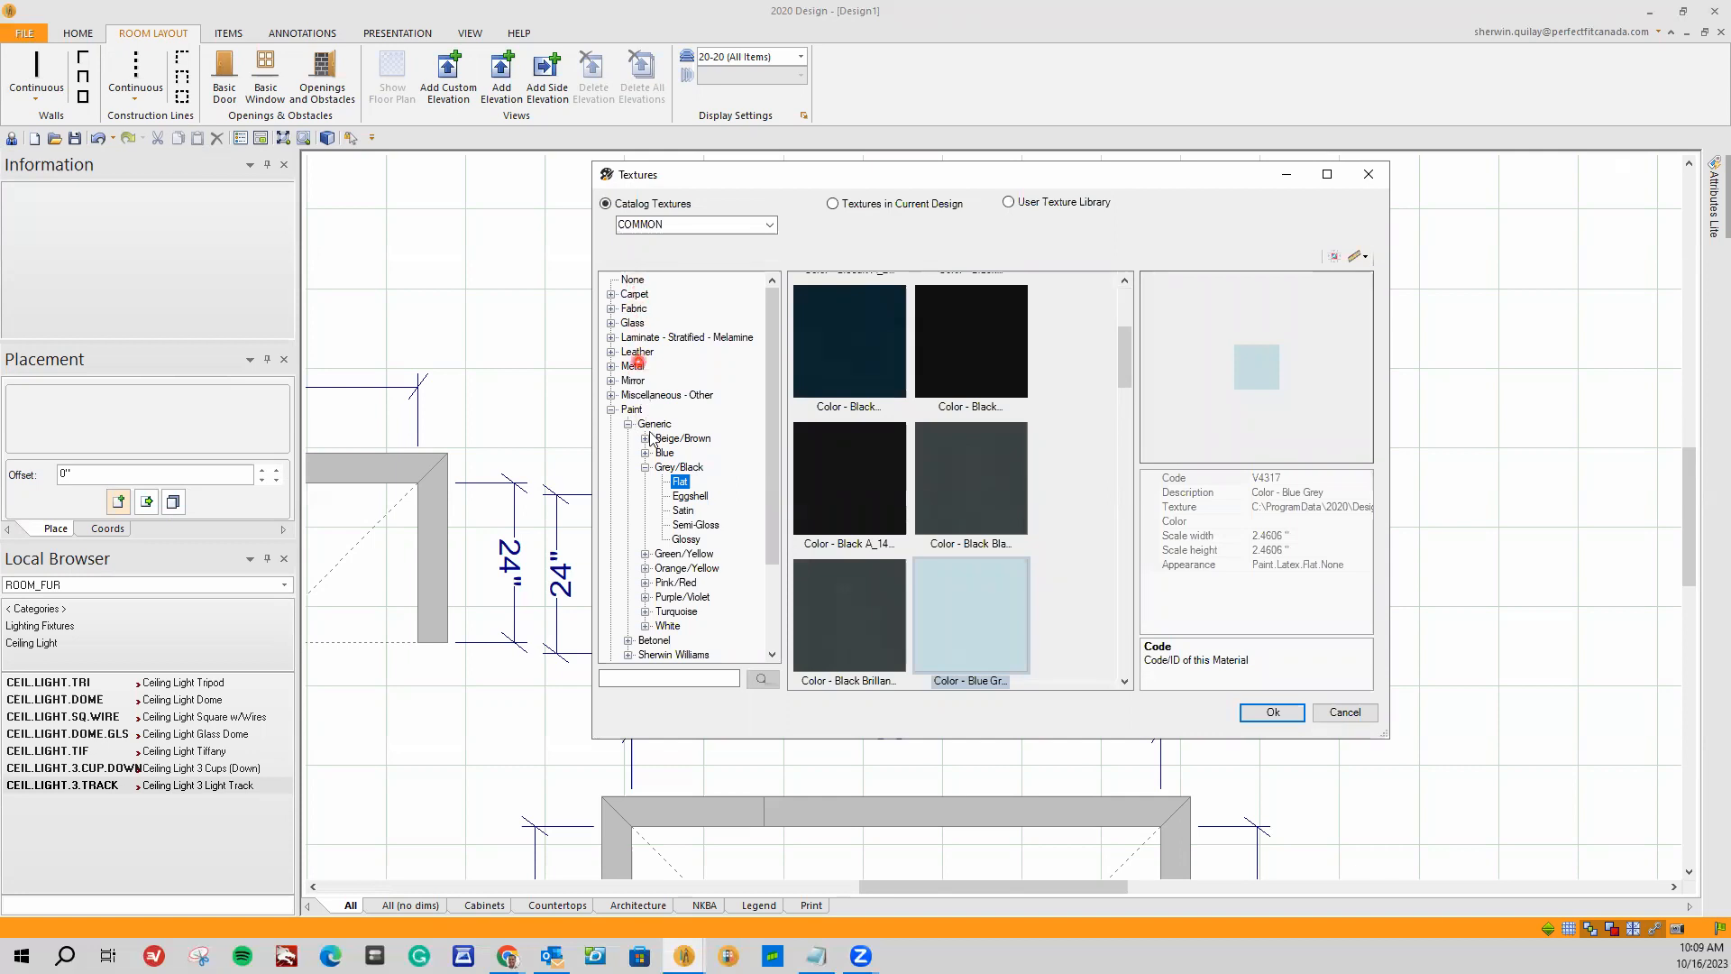
scroll(683, 491, down, 1)
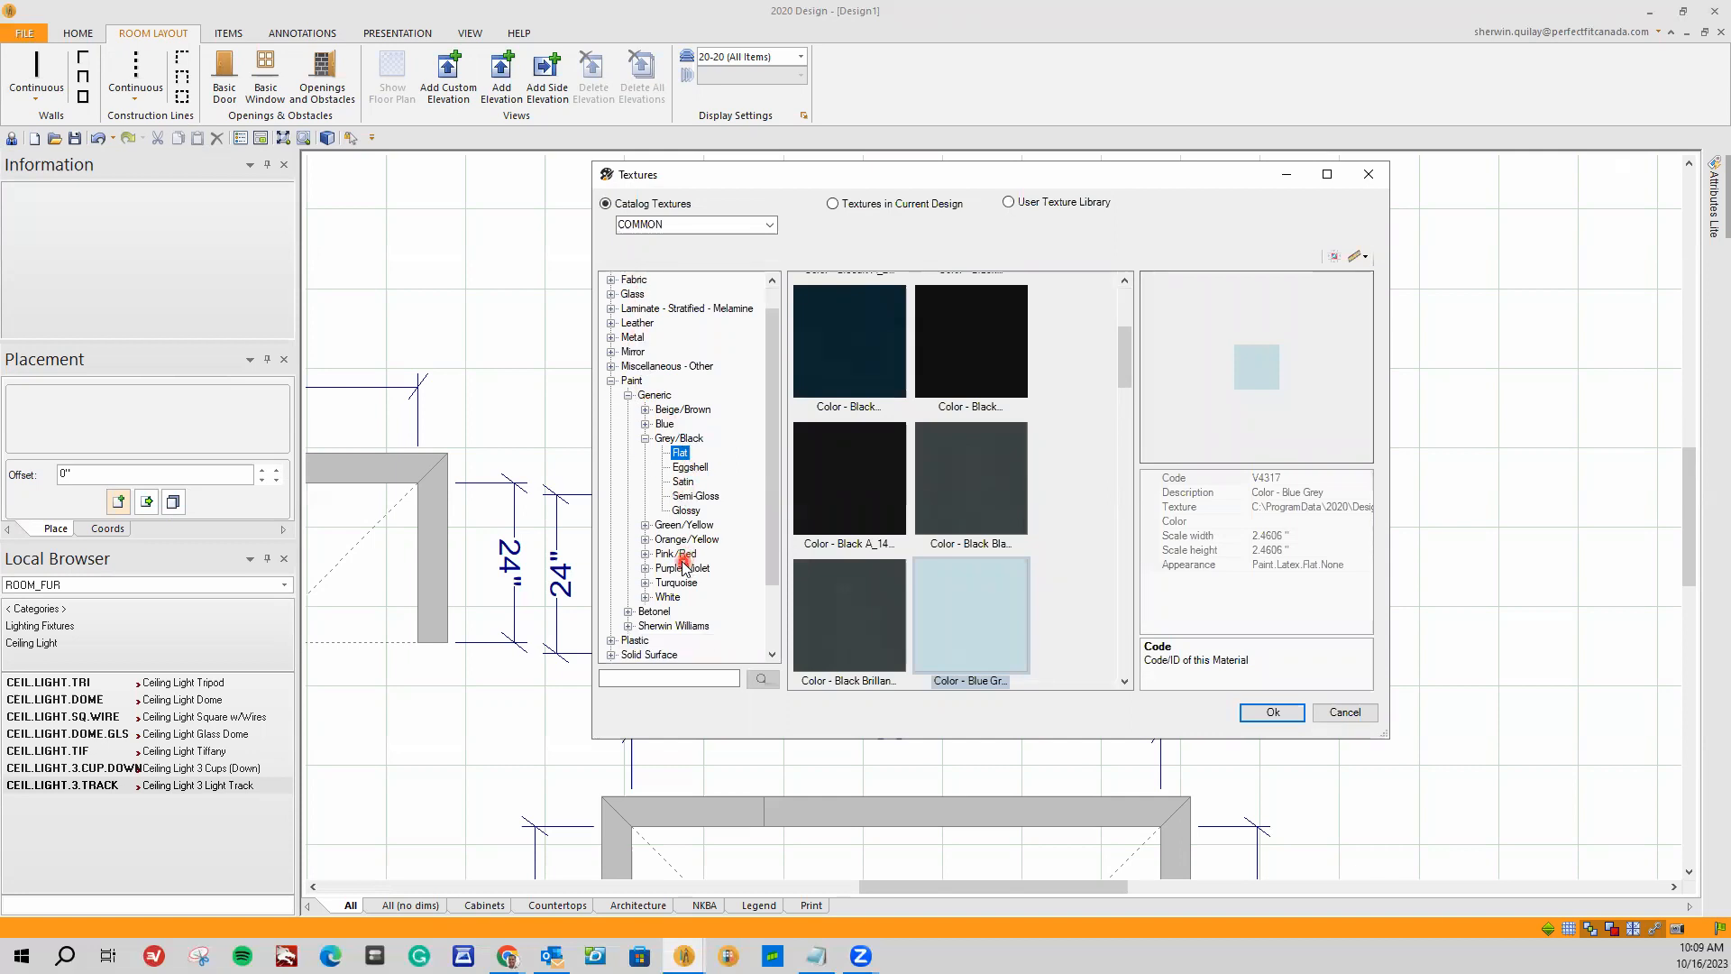
scroll(683, 566, down, 1)
click(646, 539)
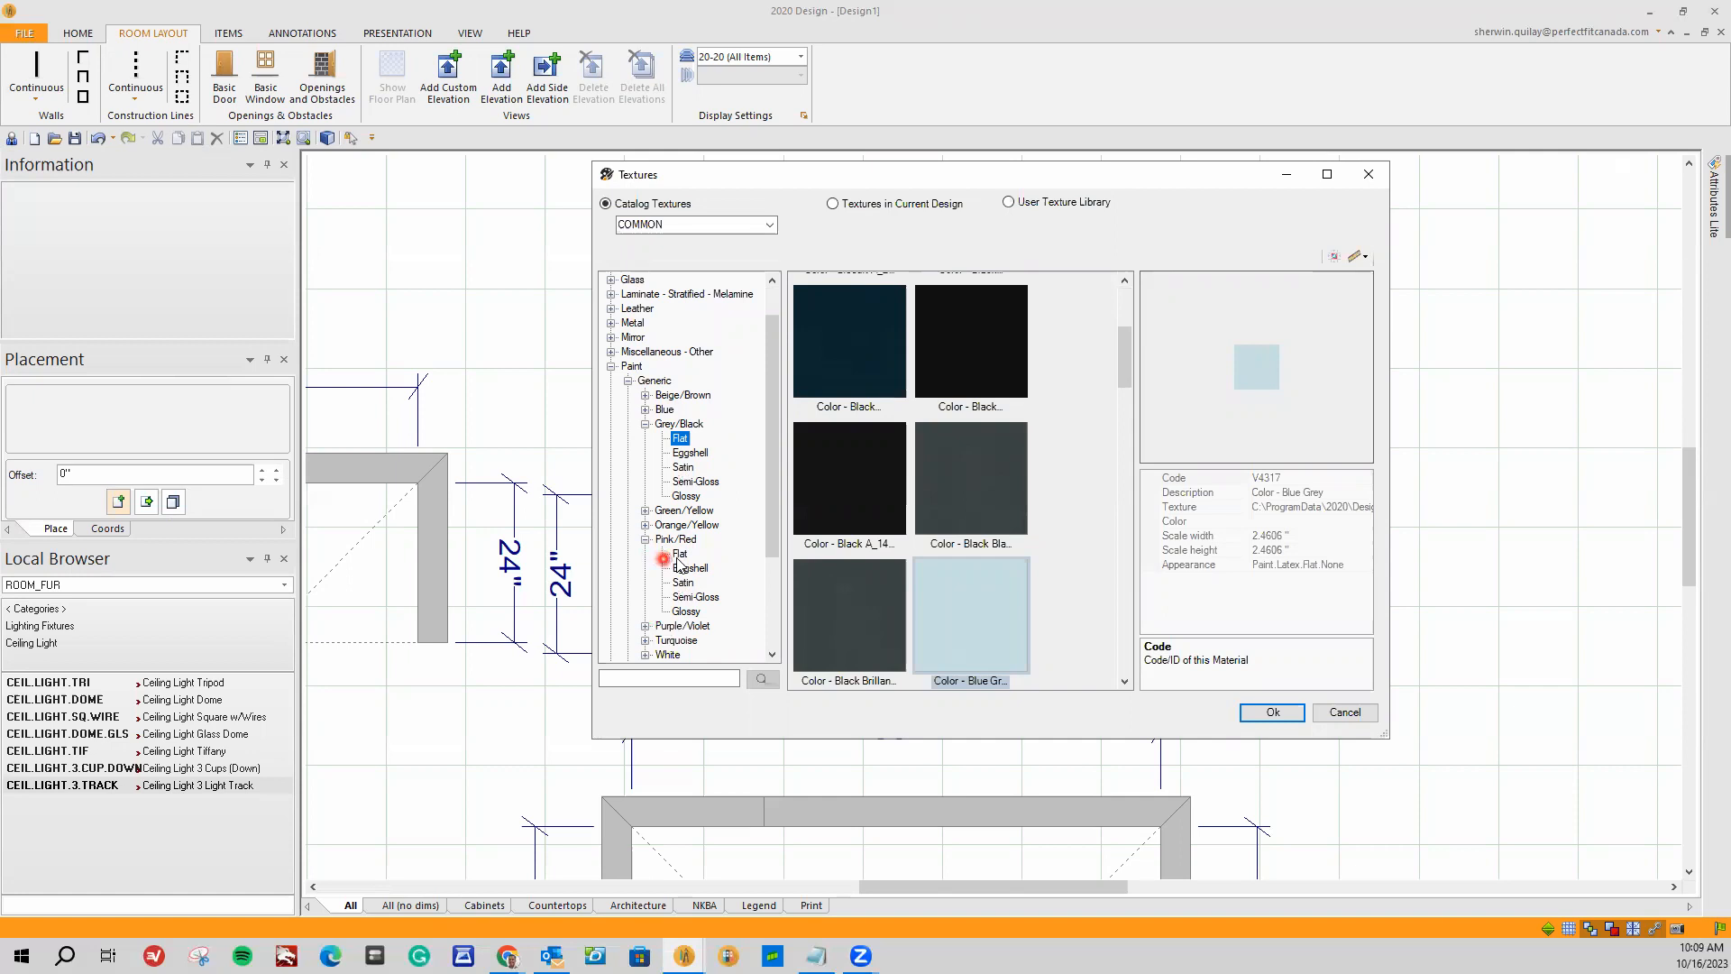
click(680, 553)
click(851, 359)
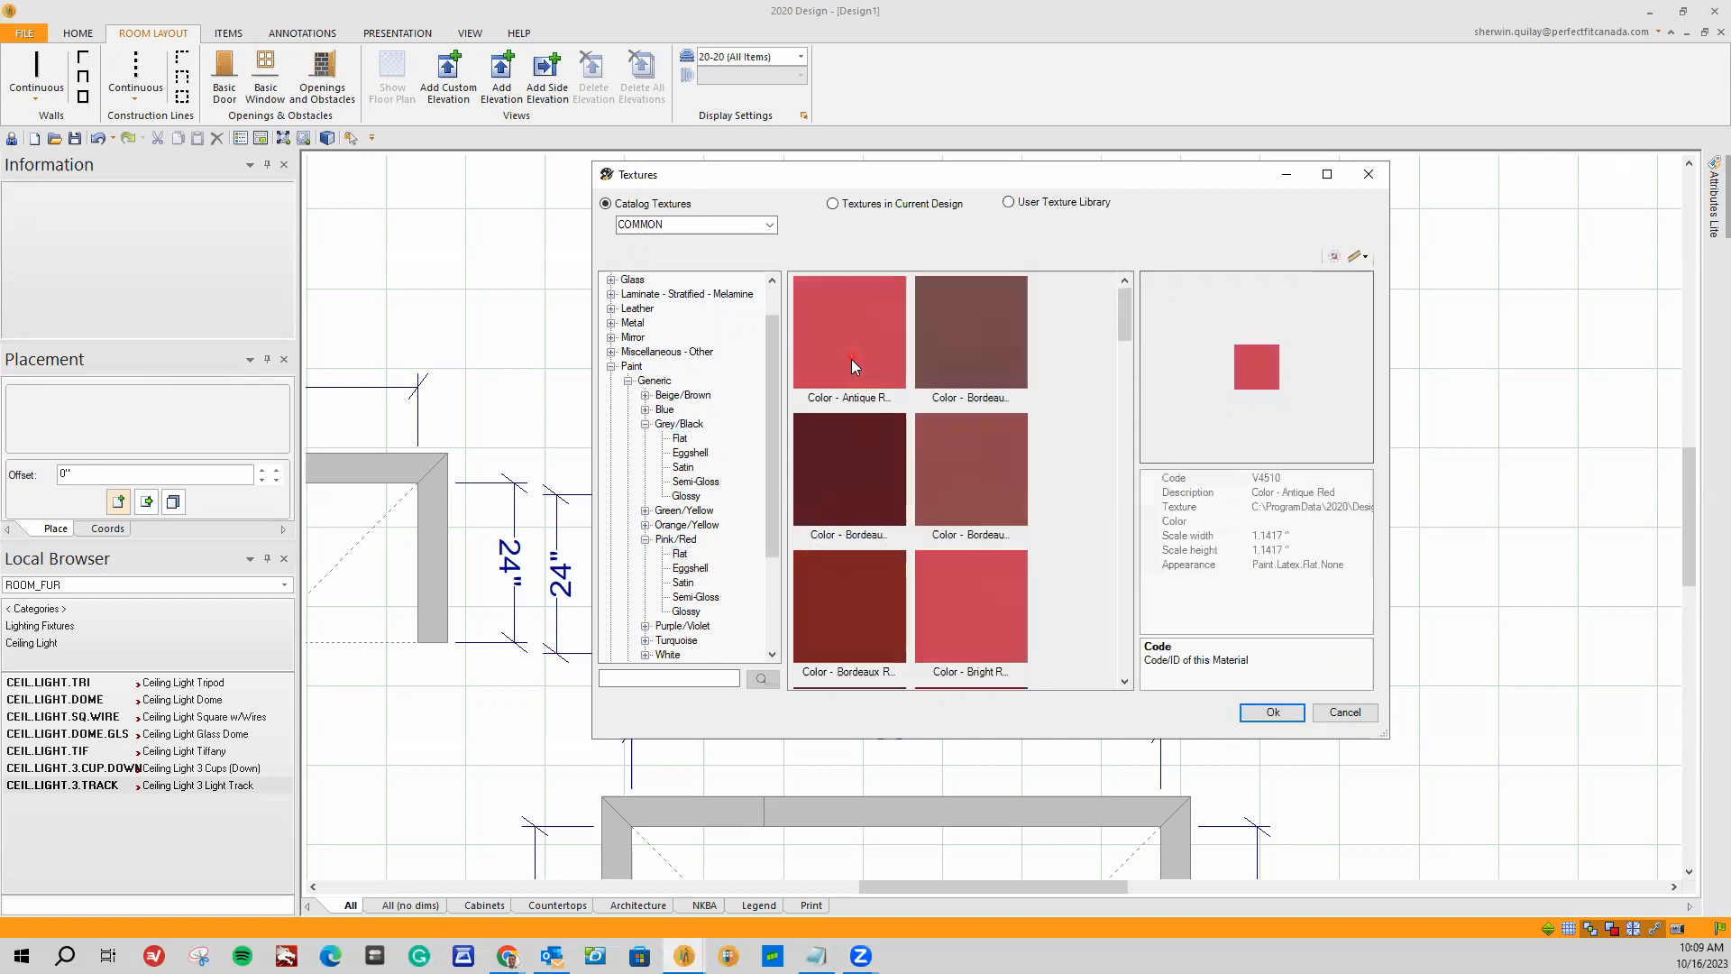
click(1249, 714)
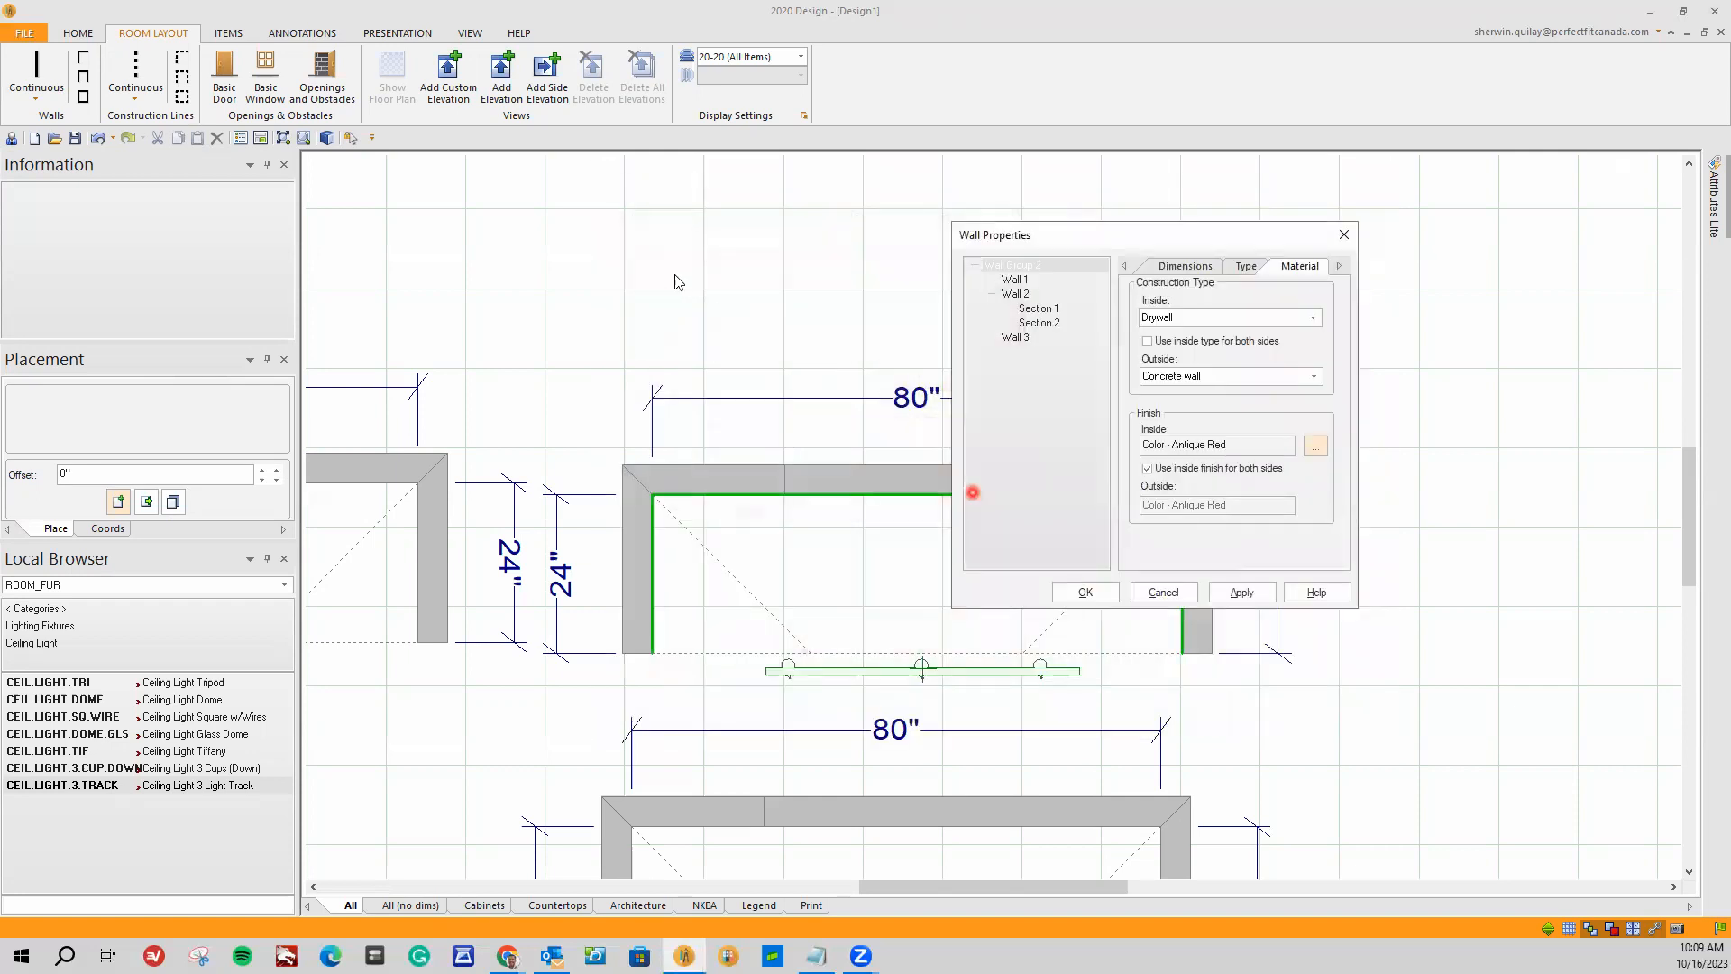
Step: Accept Wall Group 2's wall properties, view the painted walls from above in a 3D rendering, and close the rendering
click(1079, 590)
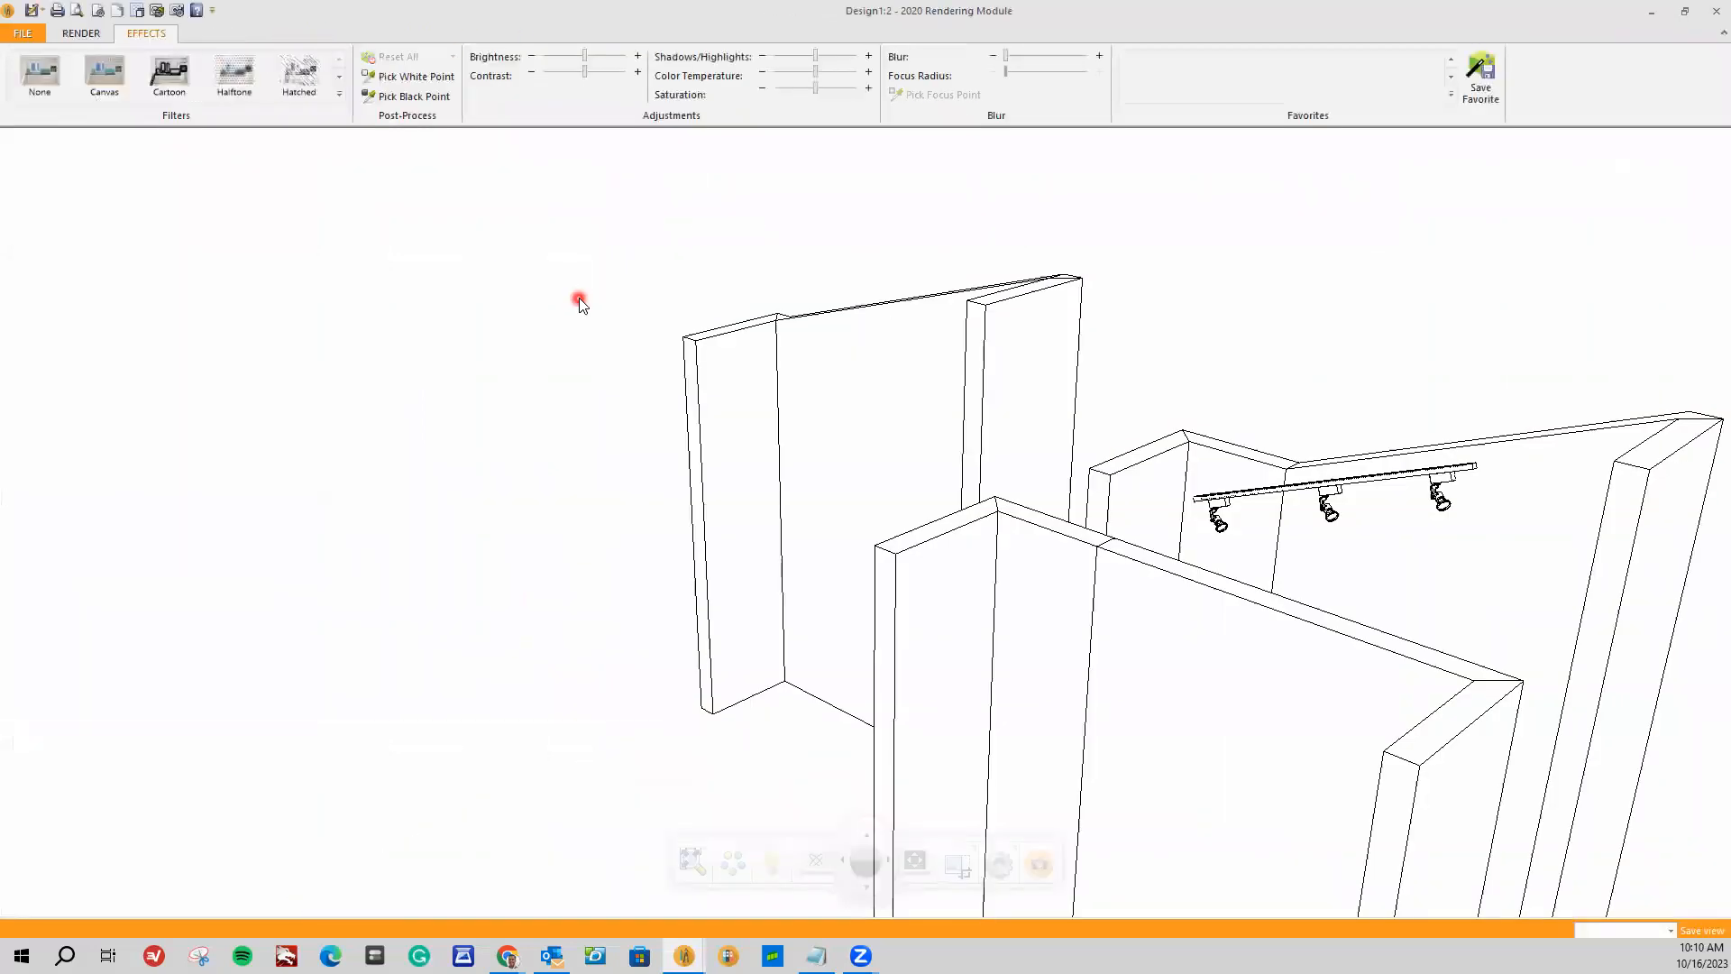
drag(581, 301, 911, 483)
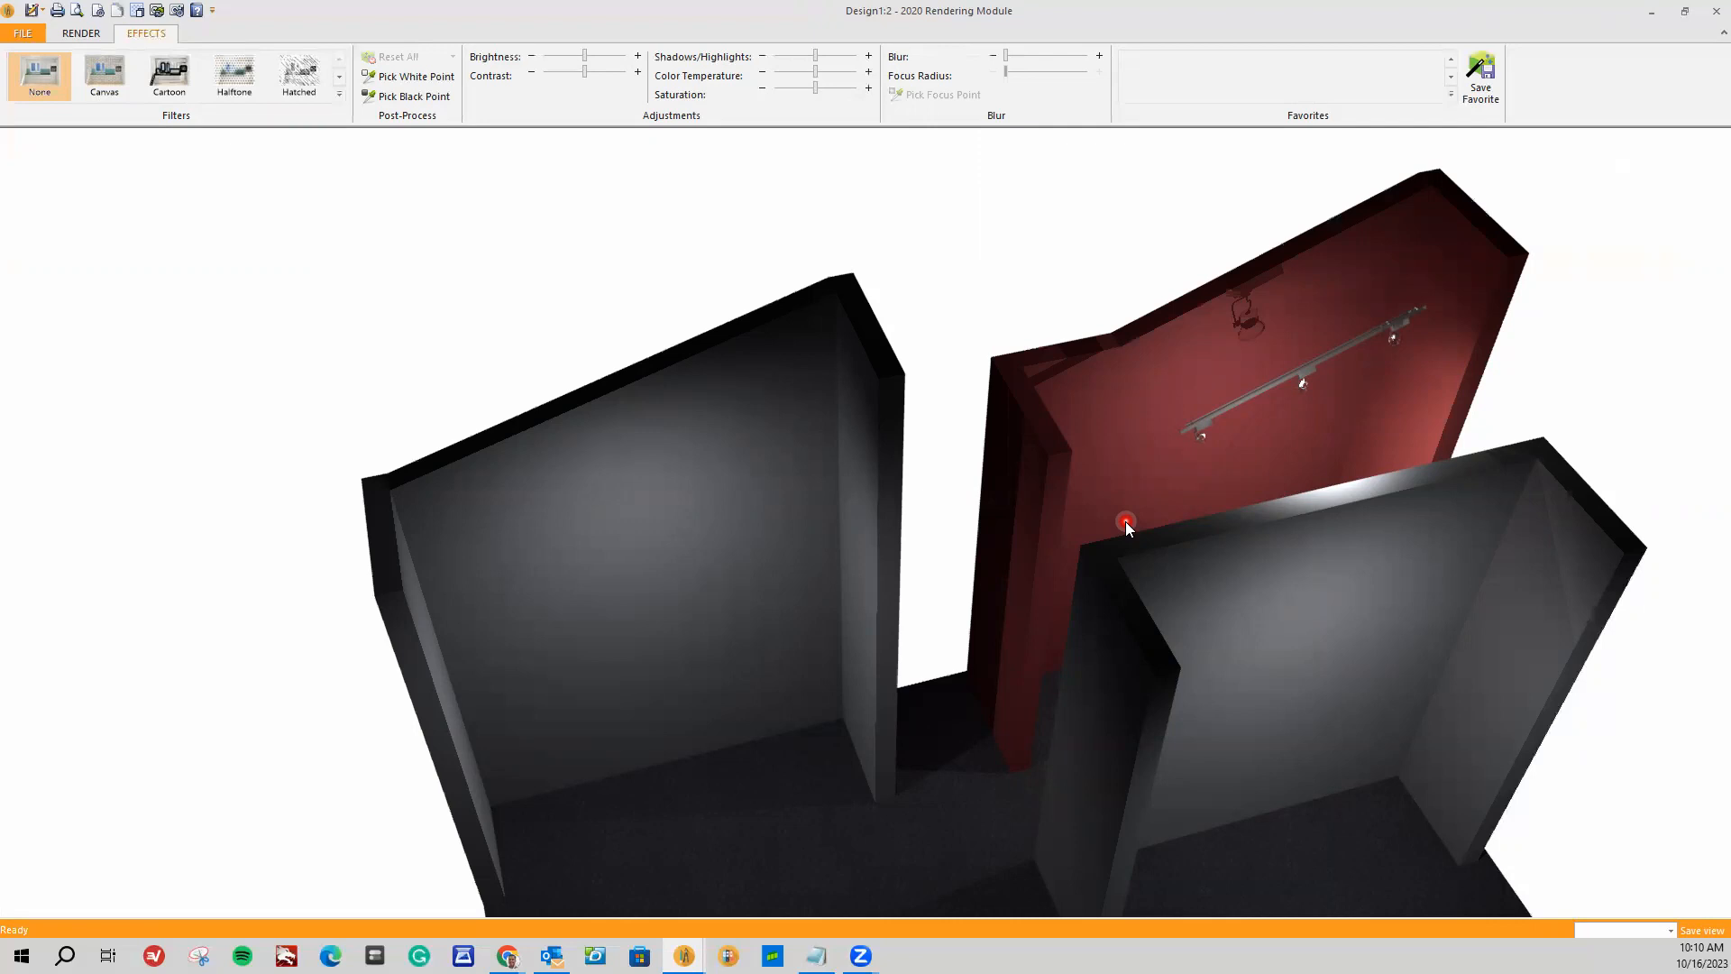
click(1712, 12)
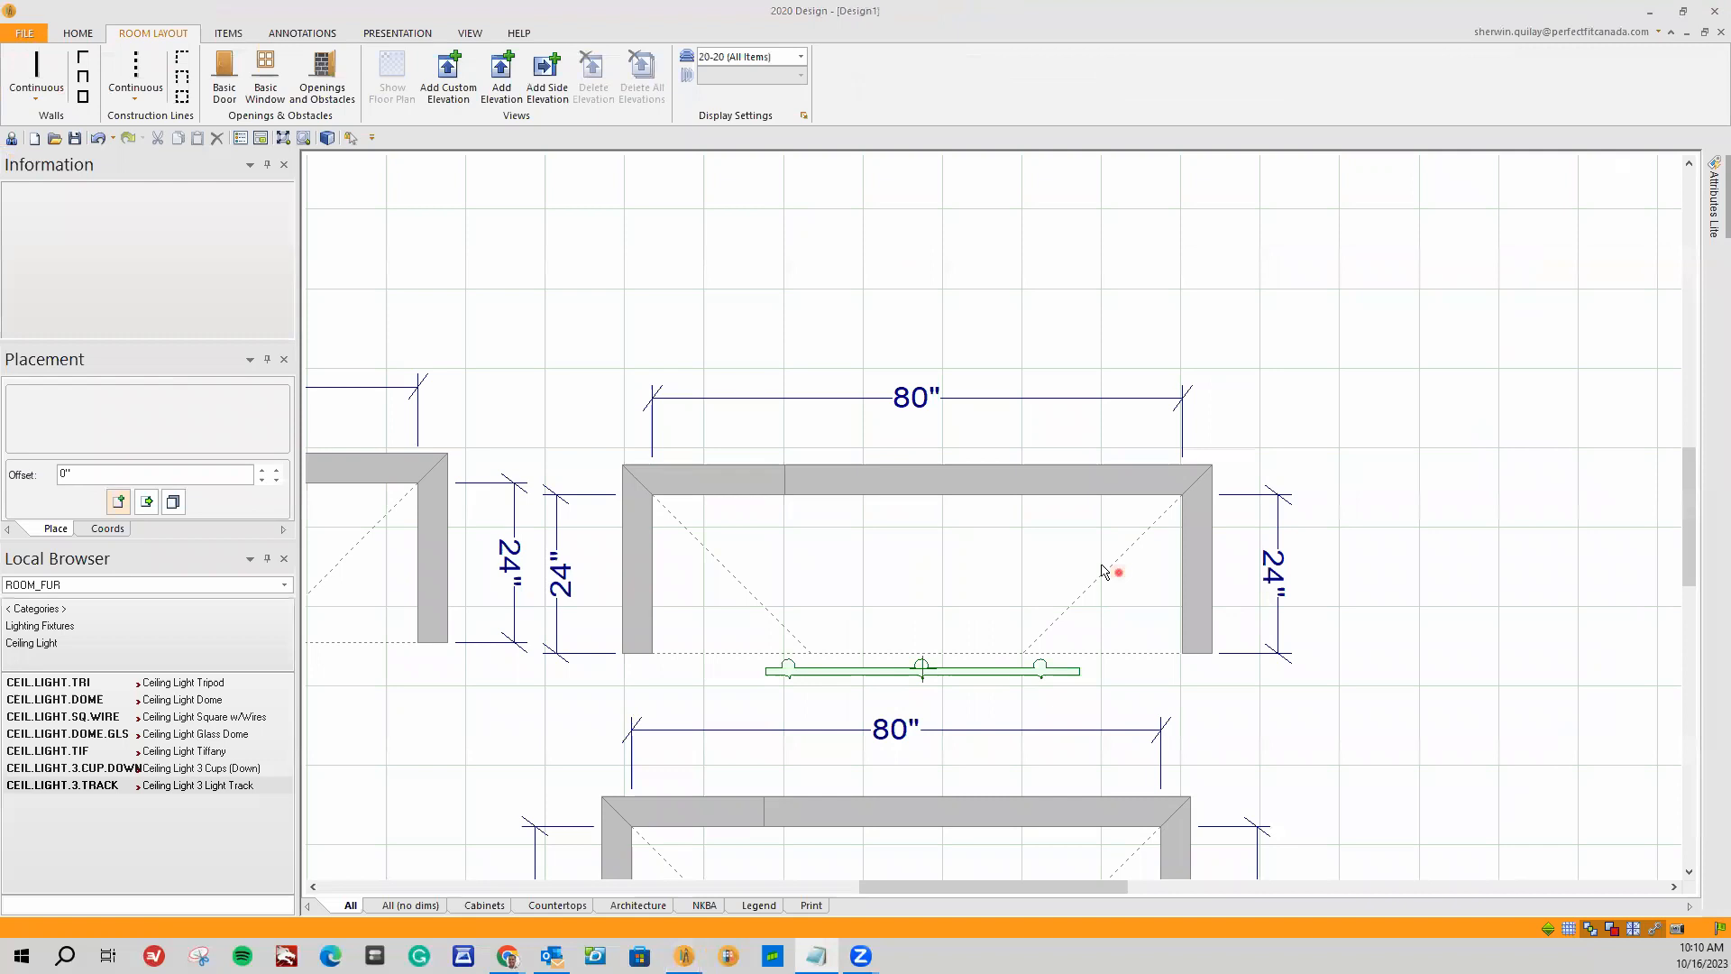
Step: Open the wall properties of Wall 1 in the first wall group and show its type settings
scroll(1116, 566, down, 5)
scroll(734, 592, up, 3)
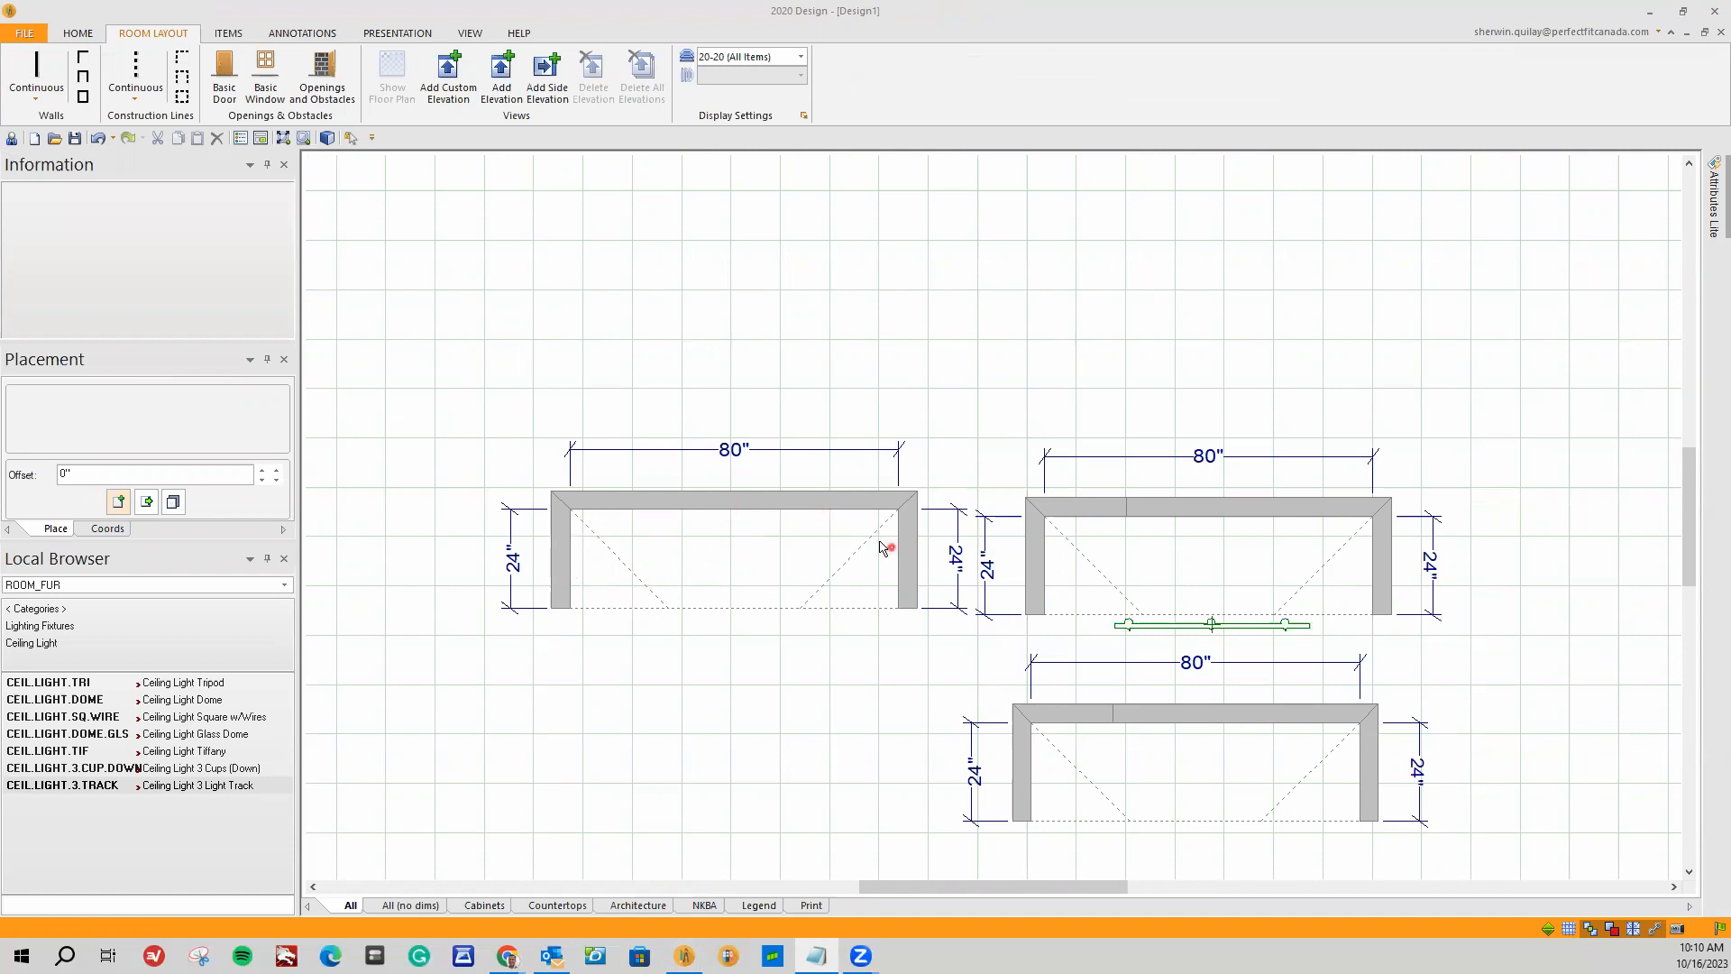
click(584, 564)
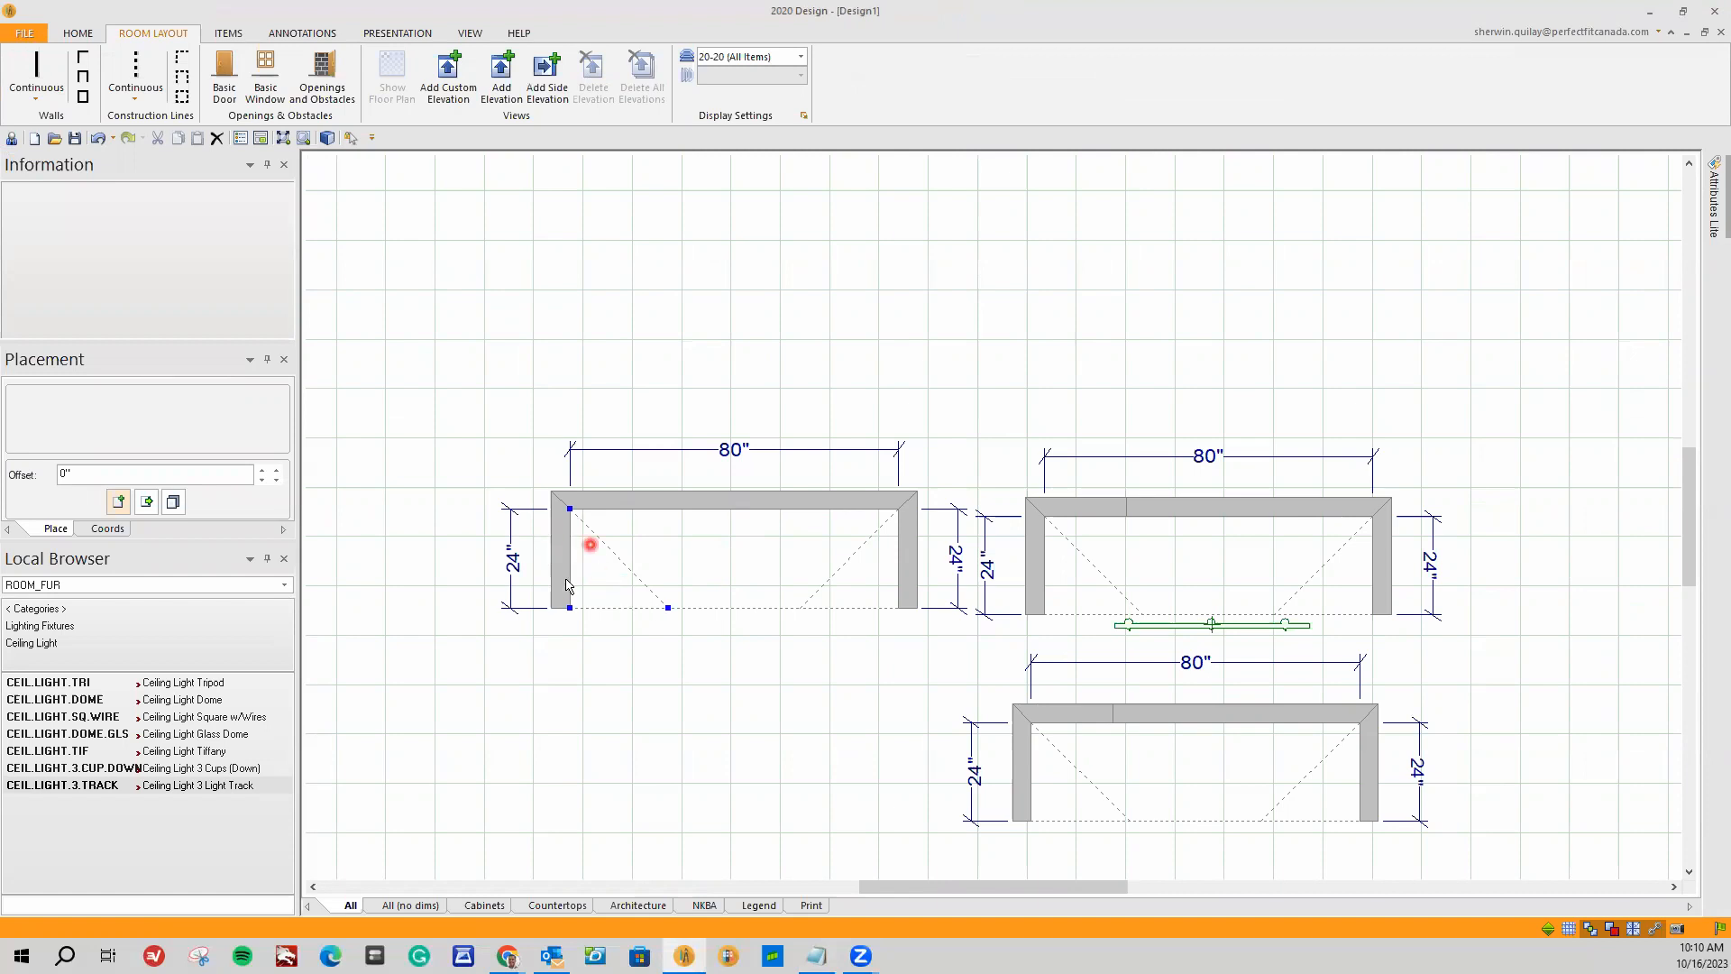
click(738, 558)
right_click(561, 564)
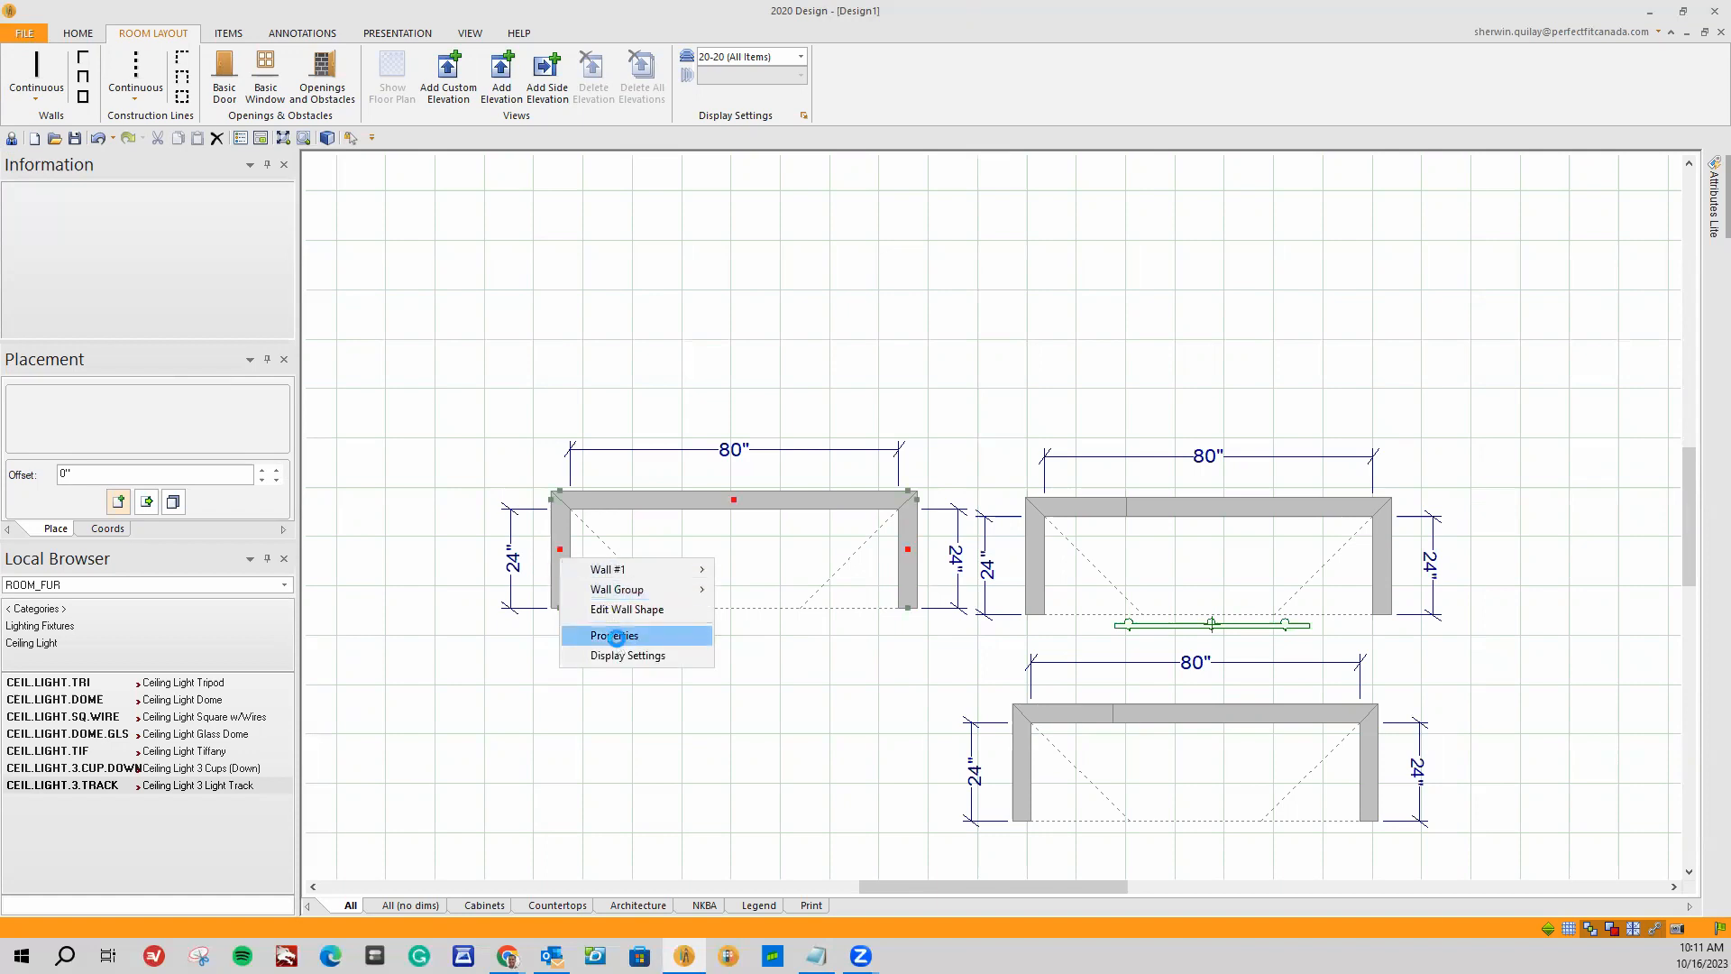
click(615, 636)
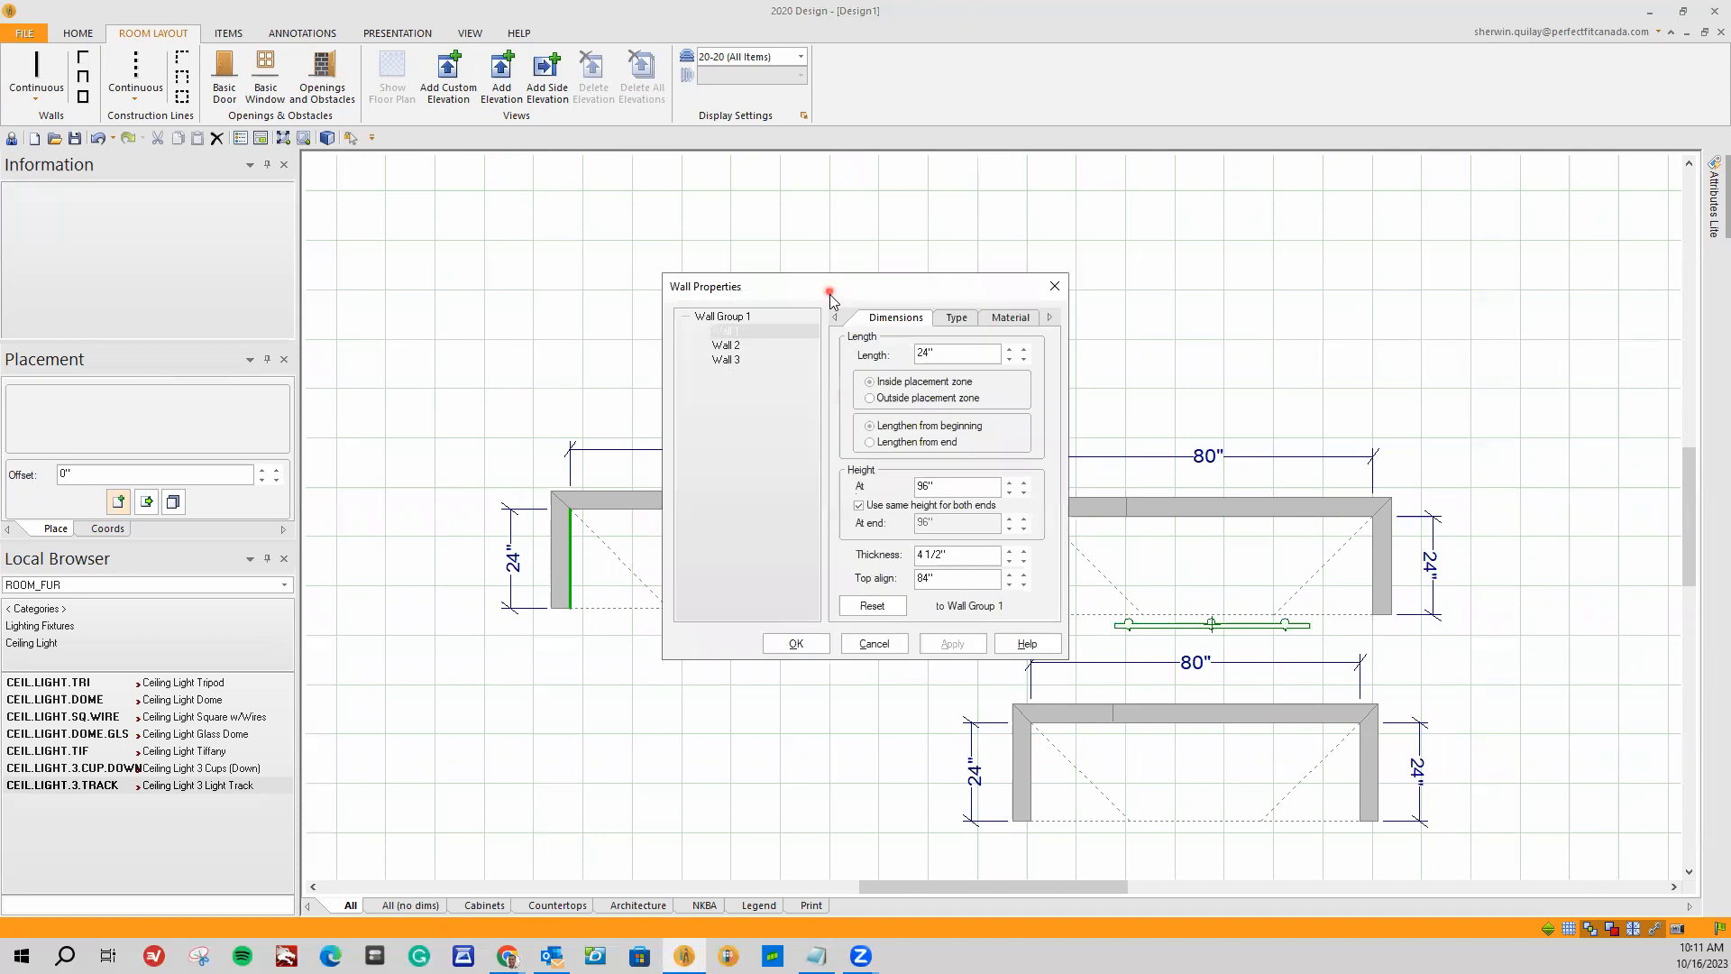
drag(830, 294, 1122, 378)
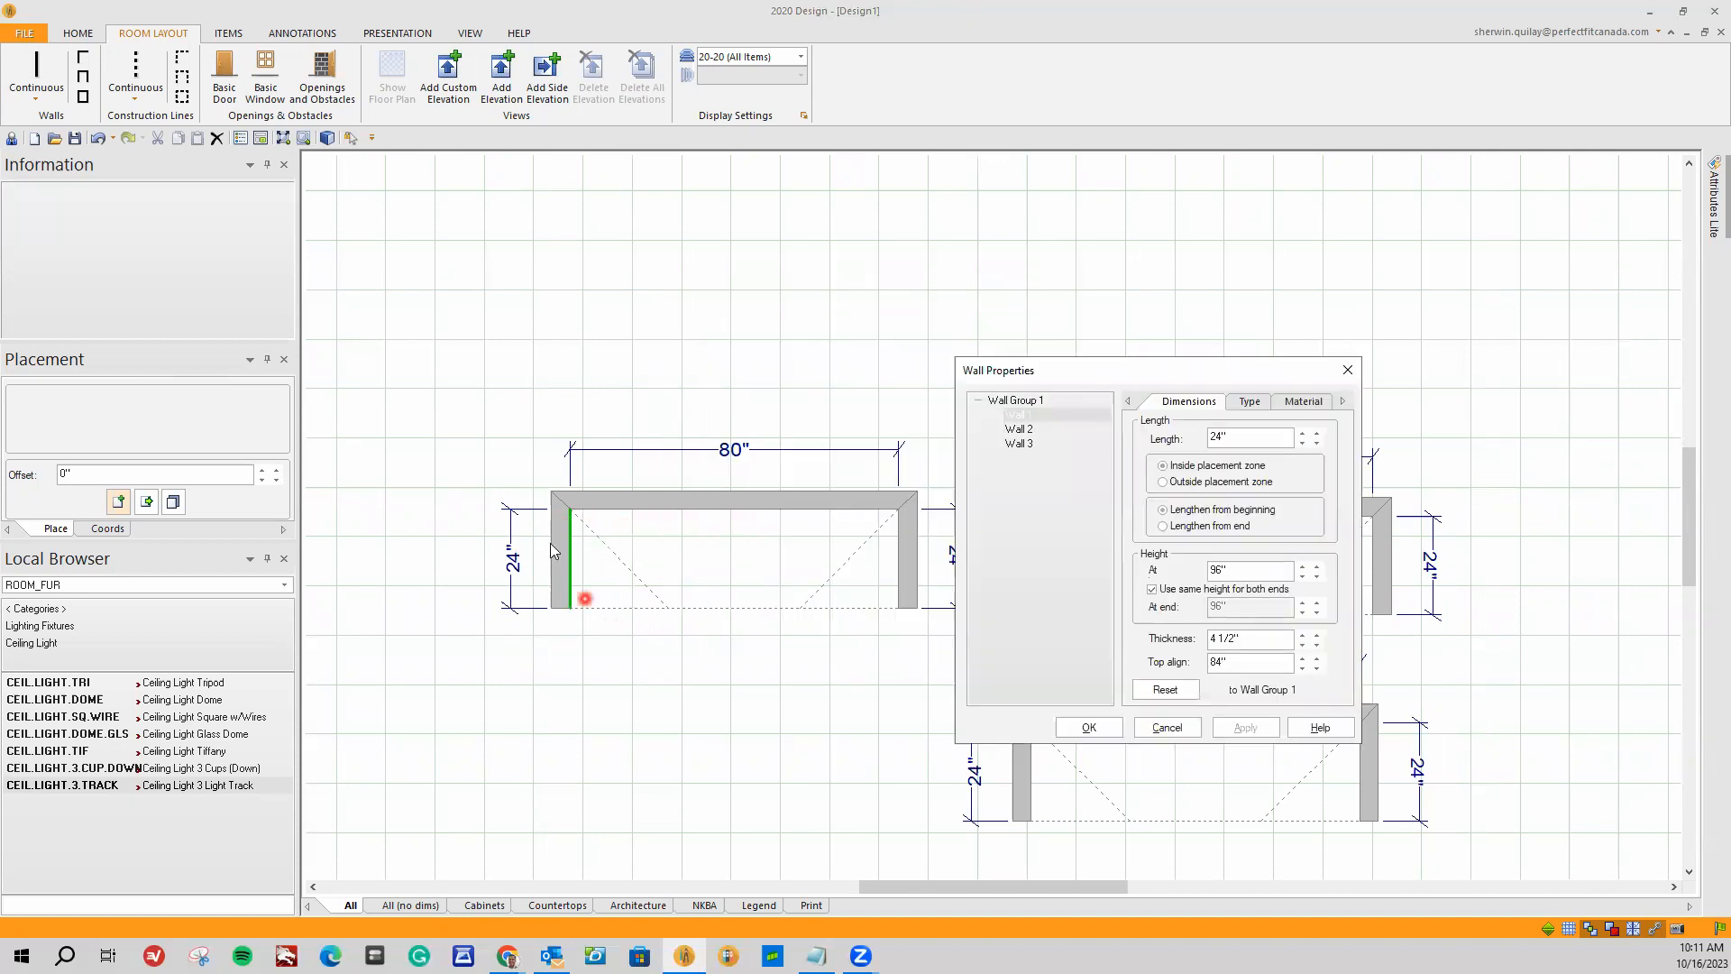
click(1250, 402)
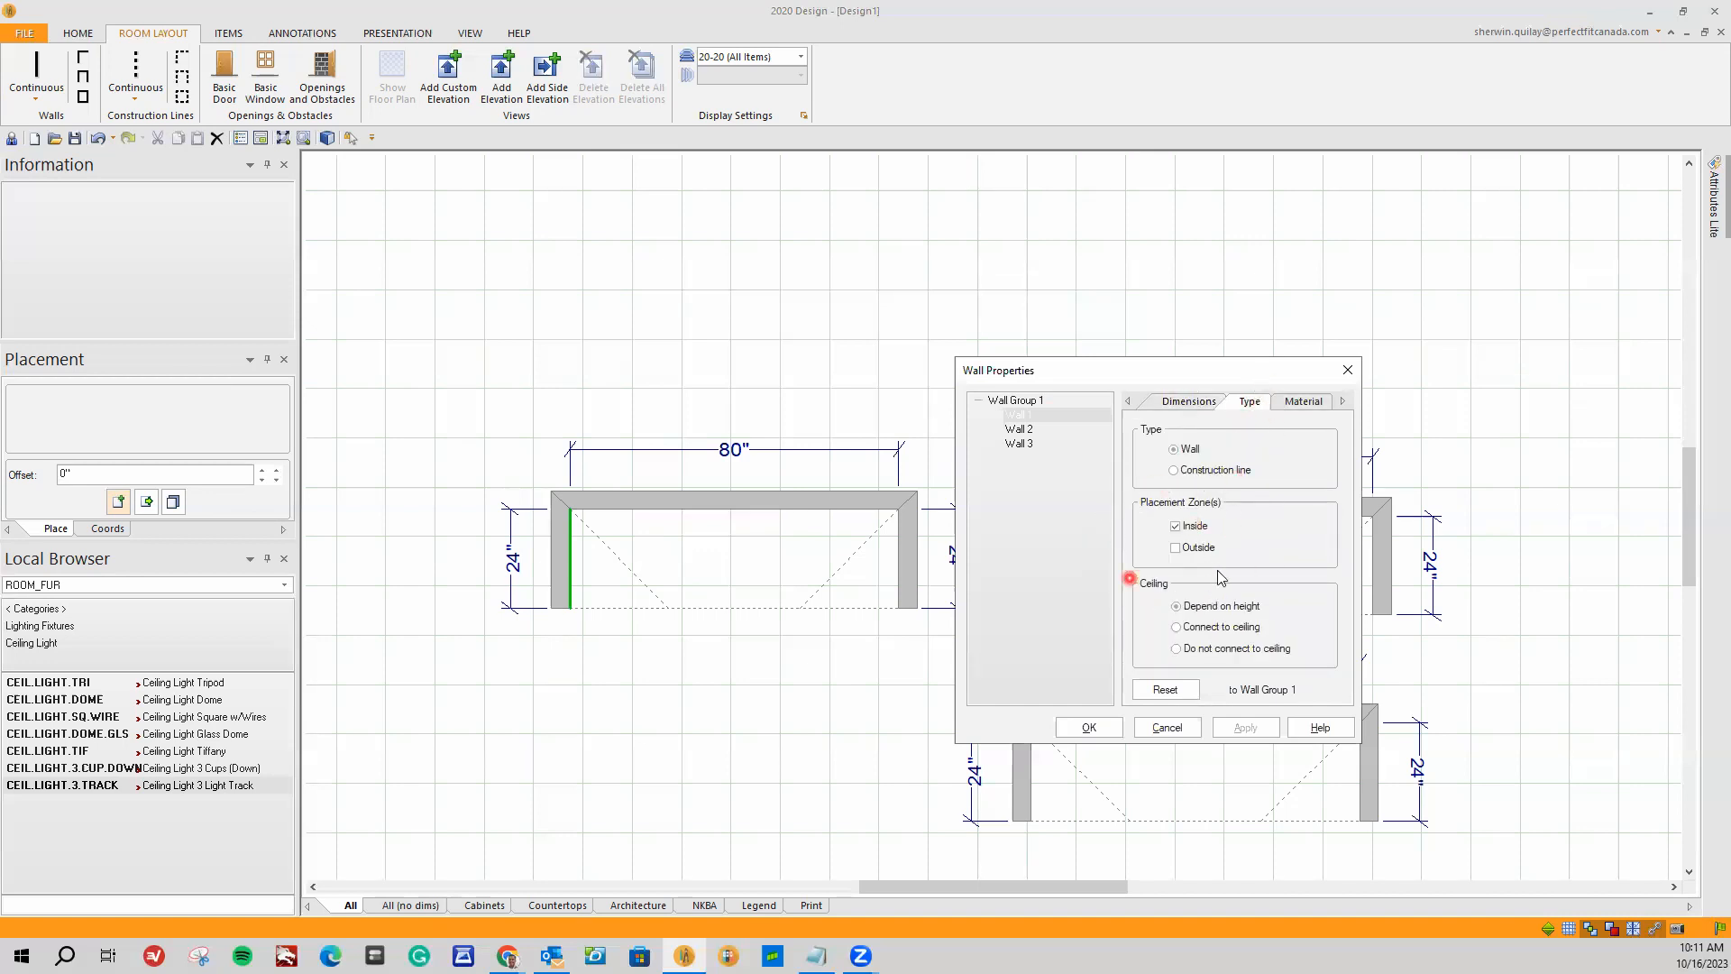
Step: Try Wall 1's placement zones by switching the inside zone off and on and the outside zone on and off
click(1176, 529)
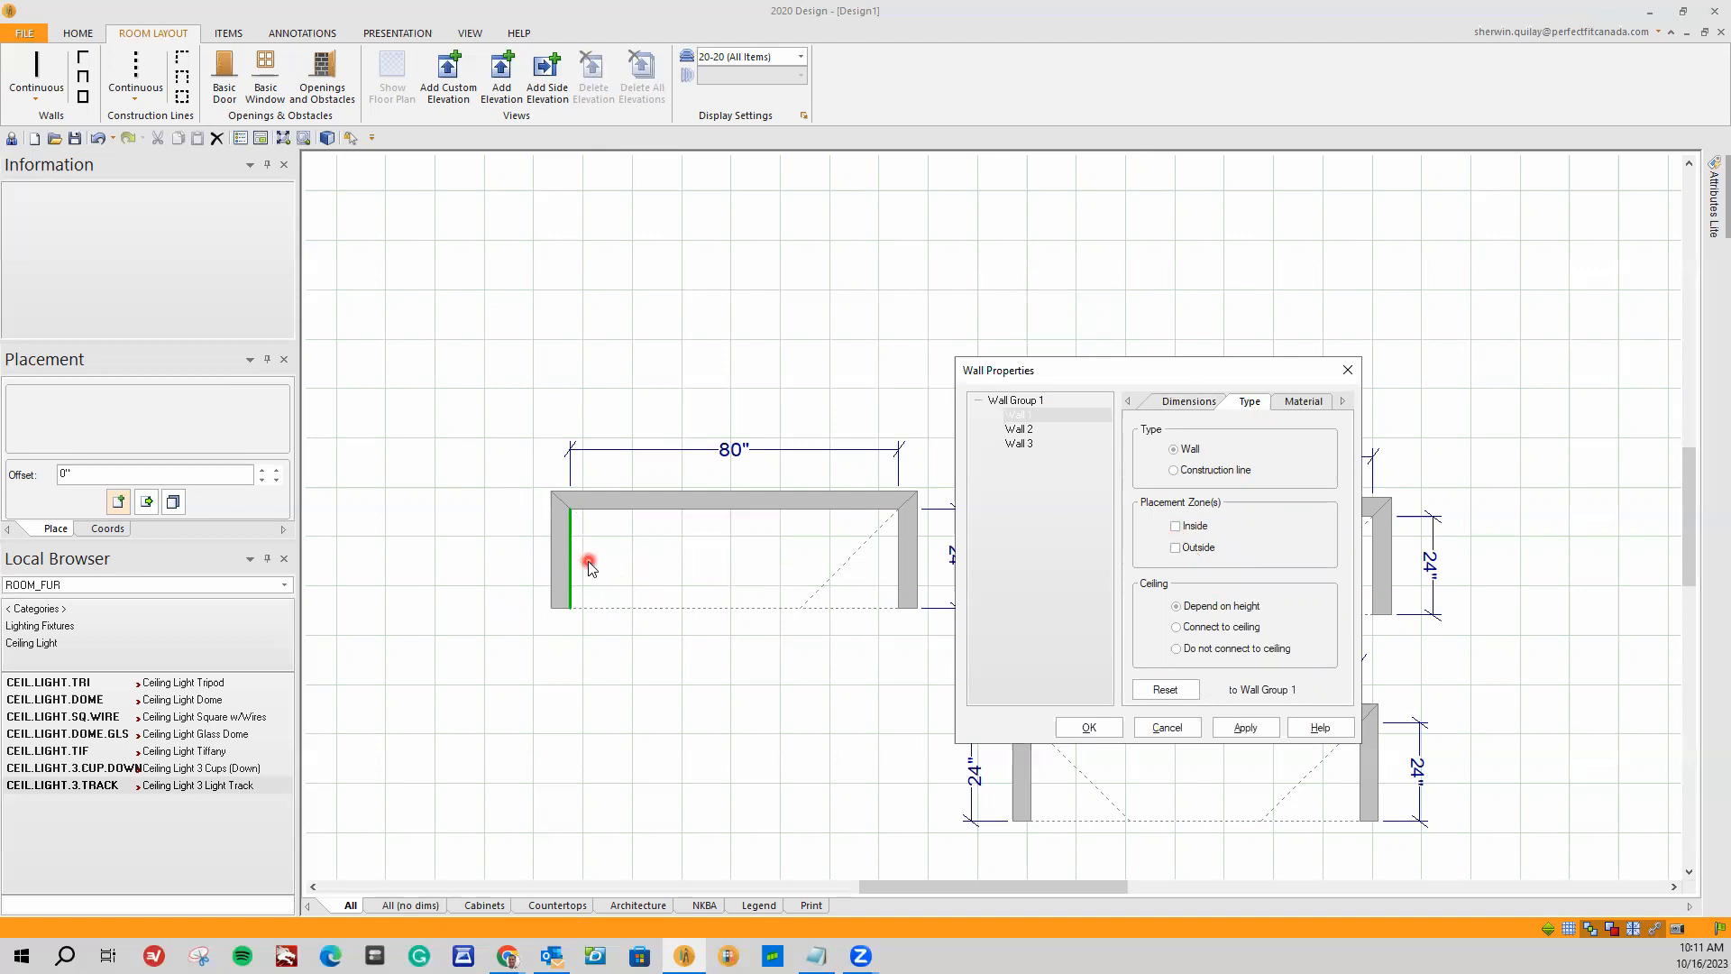
click(1176, 526)
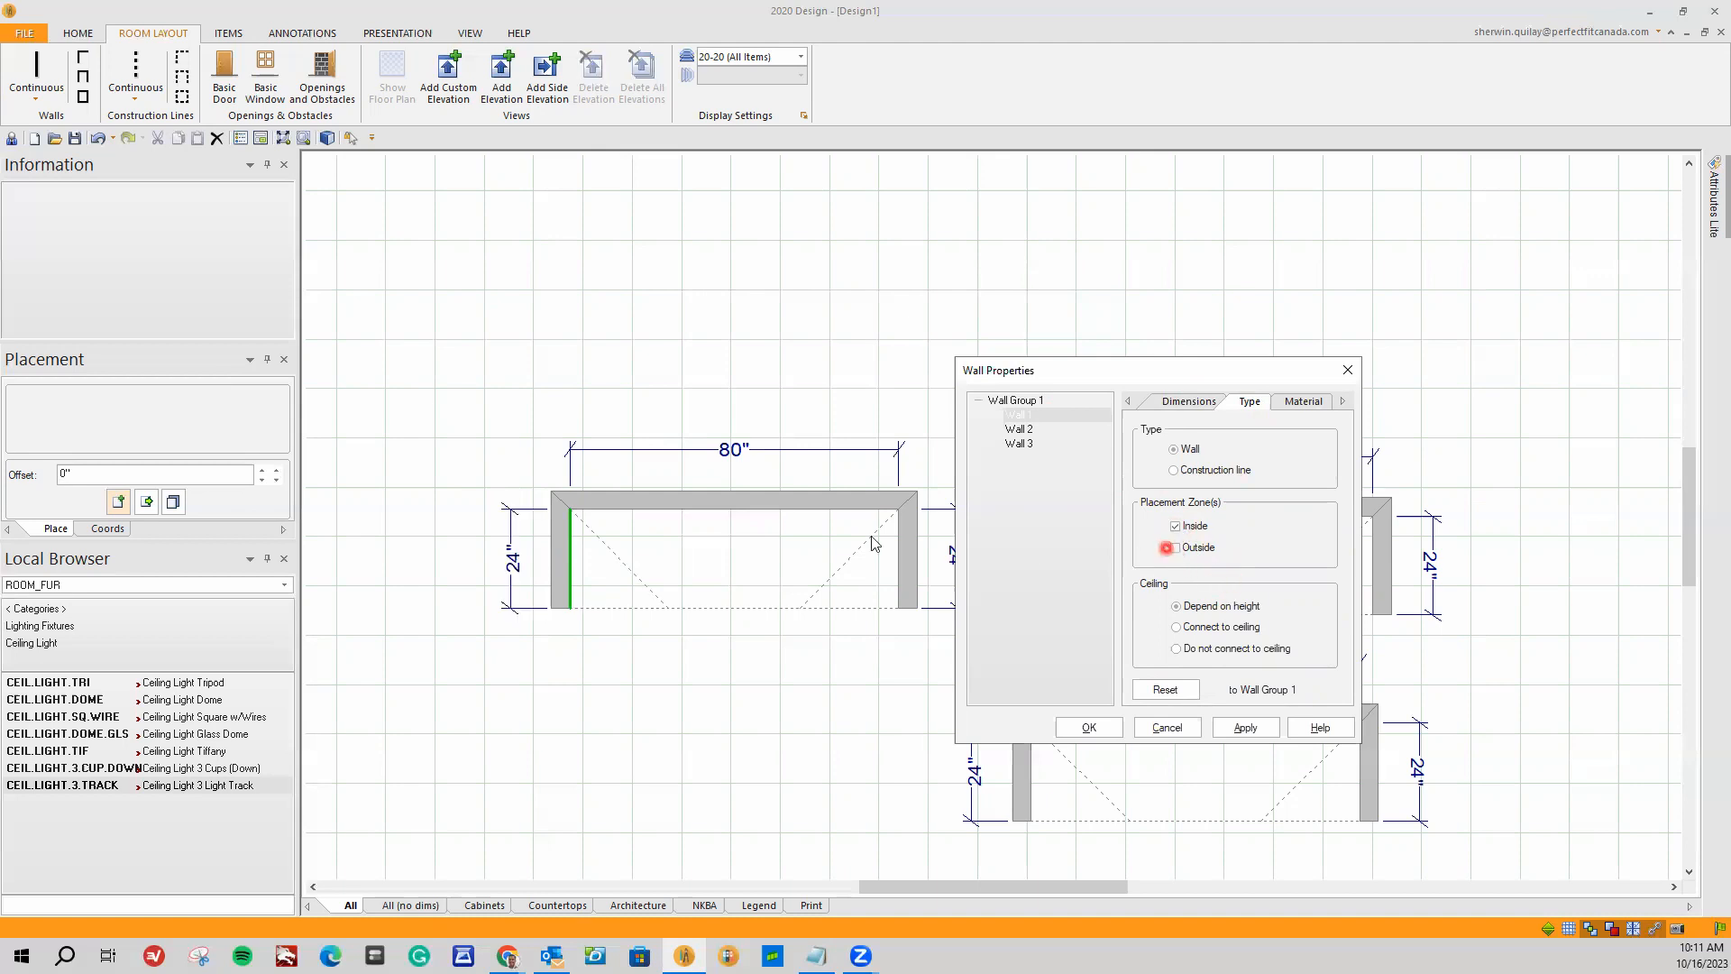
click(1176, 547)
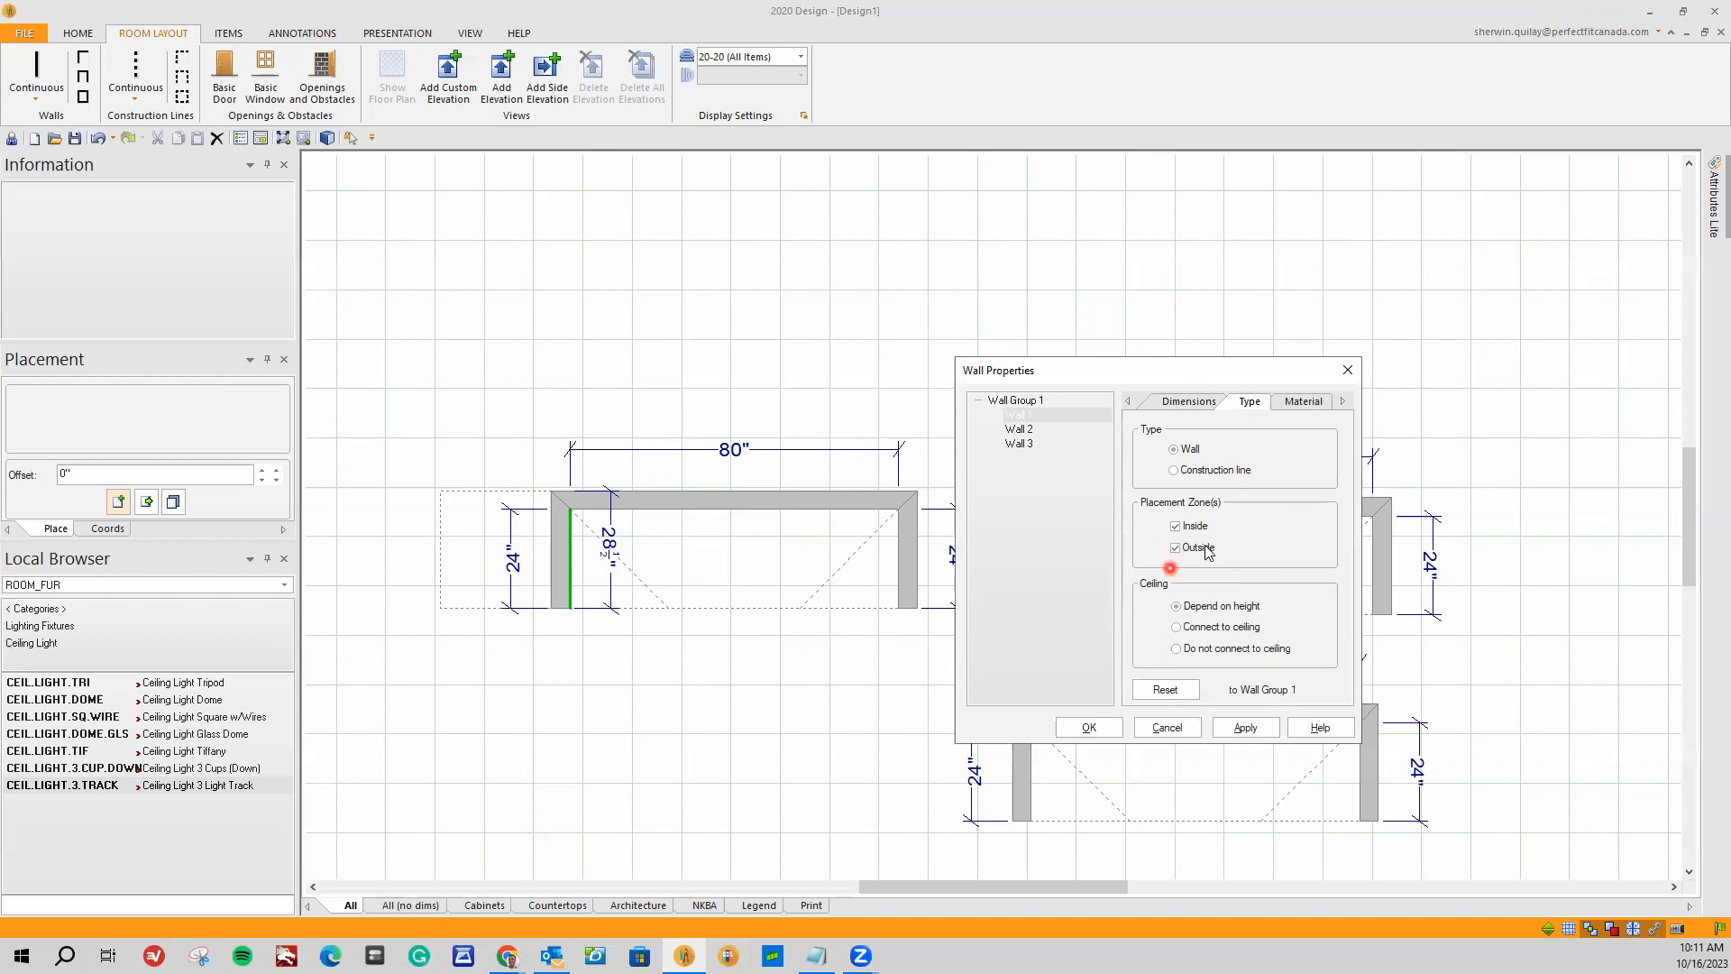
click(1176, 549)
Step: Turn off the inside placement zones of Wall 1 and Wall 3, keep Wall 2's on, and apply and accept the wall properties
click(1175, 526)
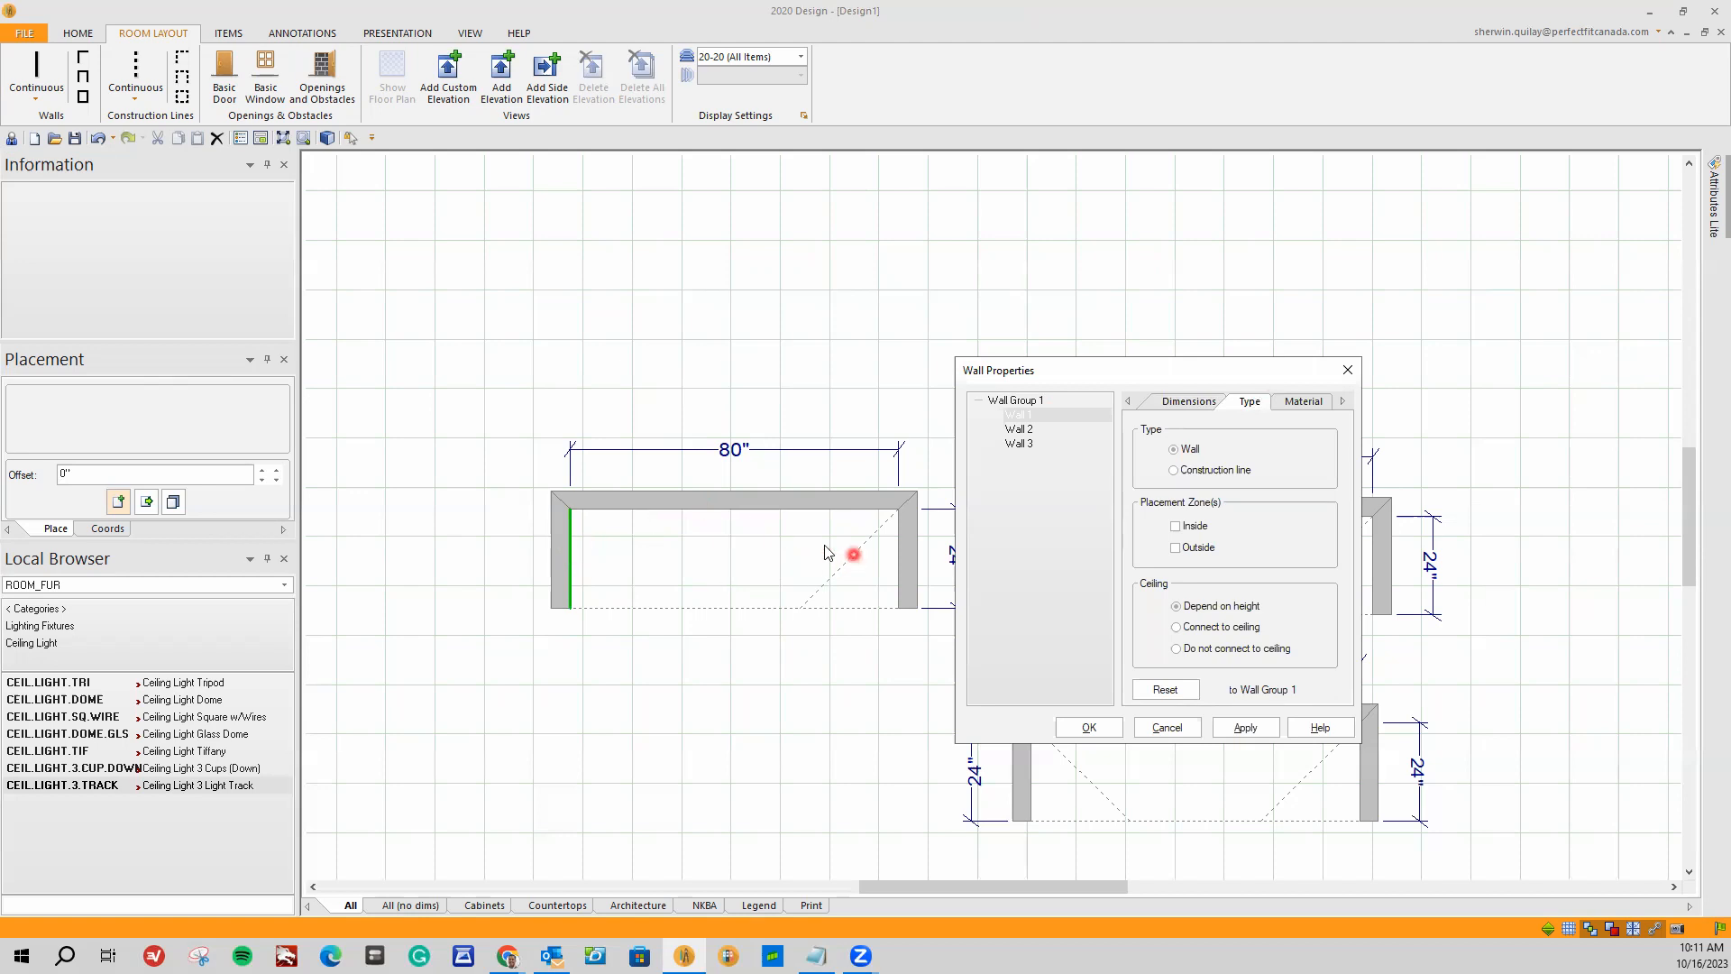
click(1020, 429)
click(1175, 526)
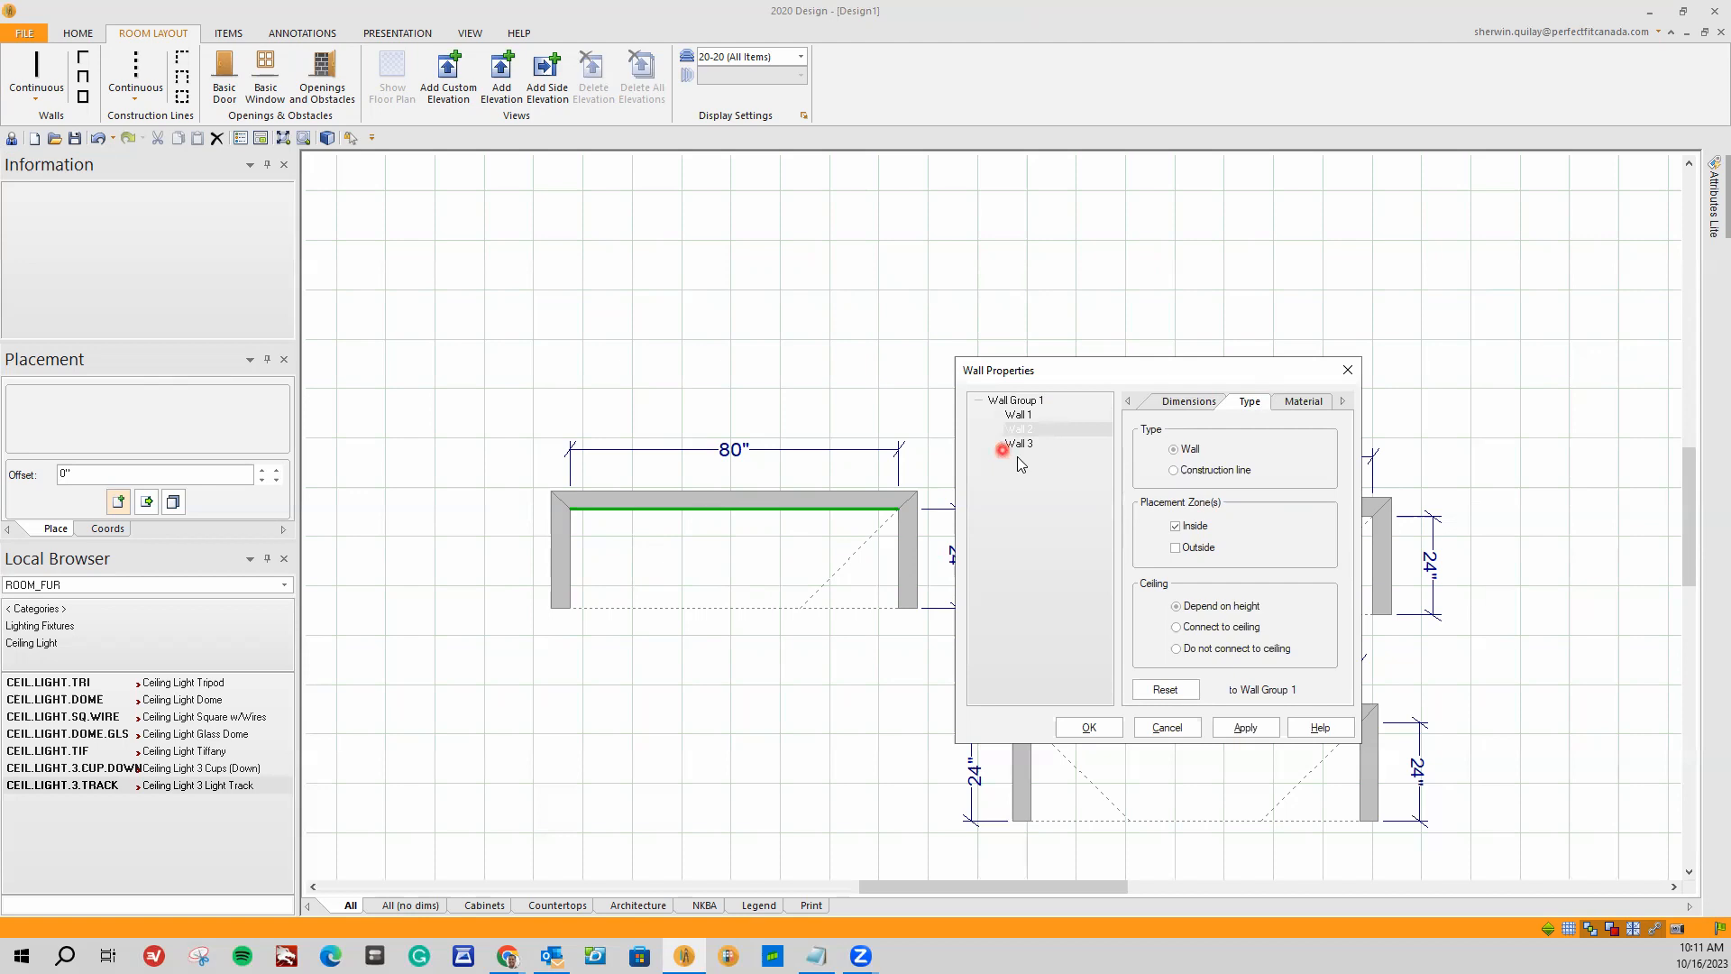
click(1018, 446)
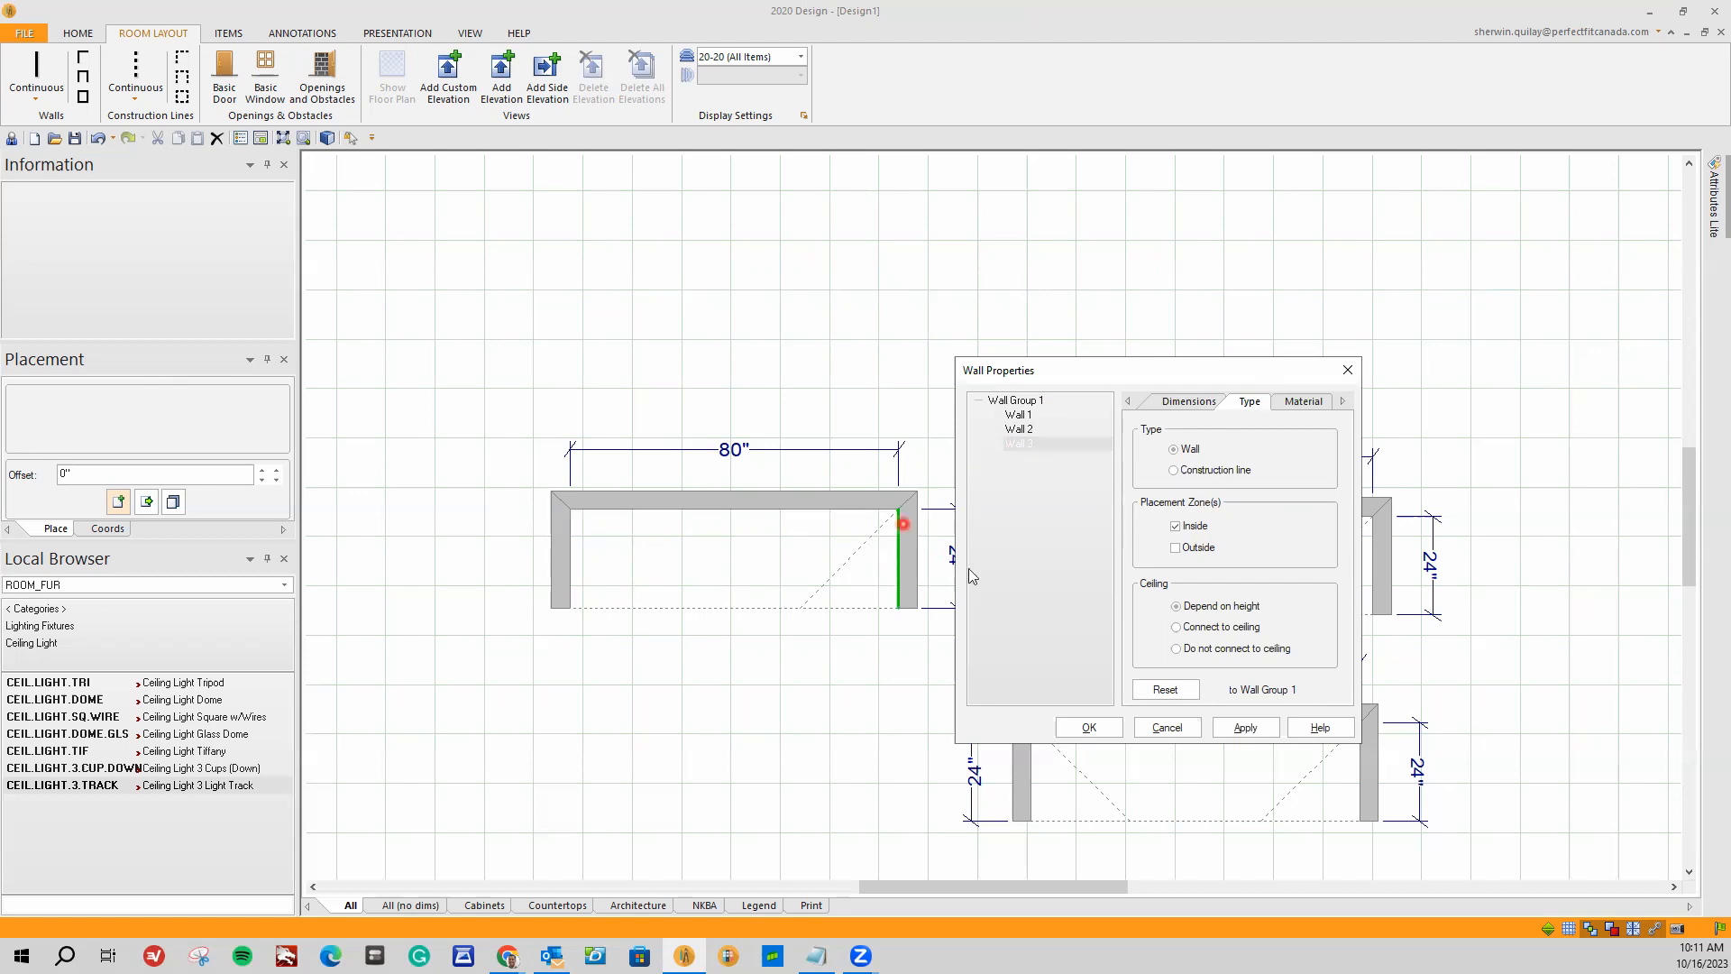
click(1176, 527)
click(1245, 728)
click(1091, 727)
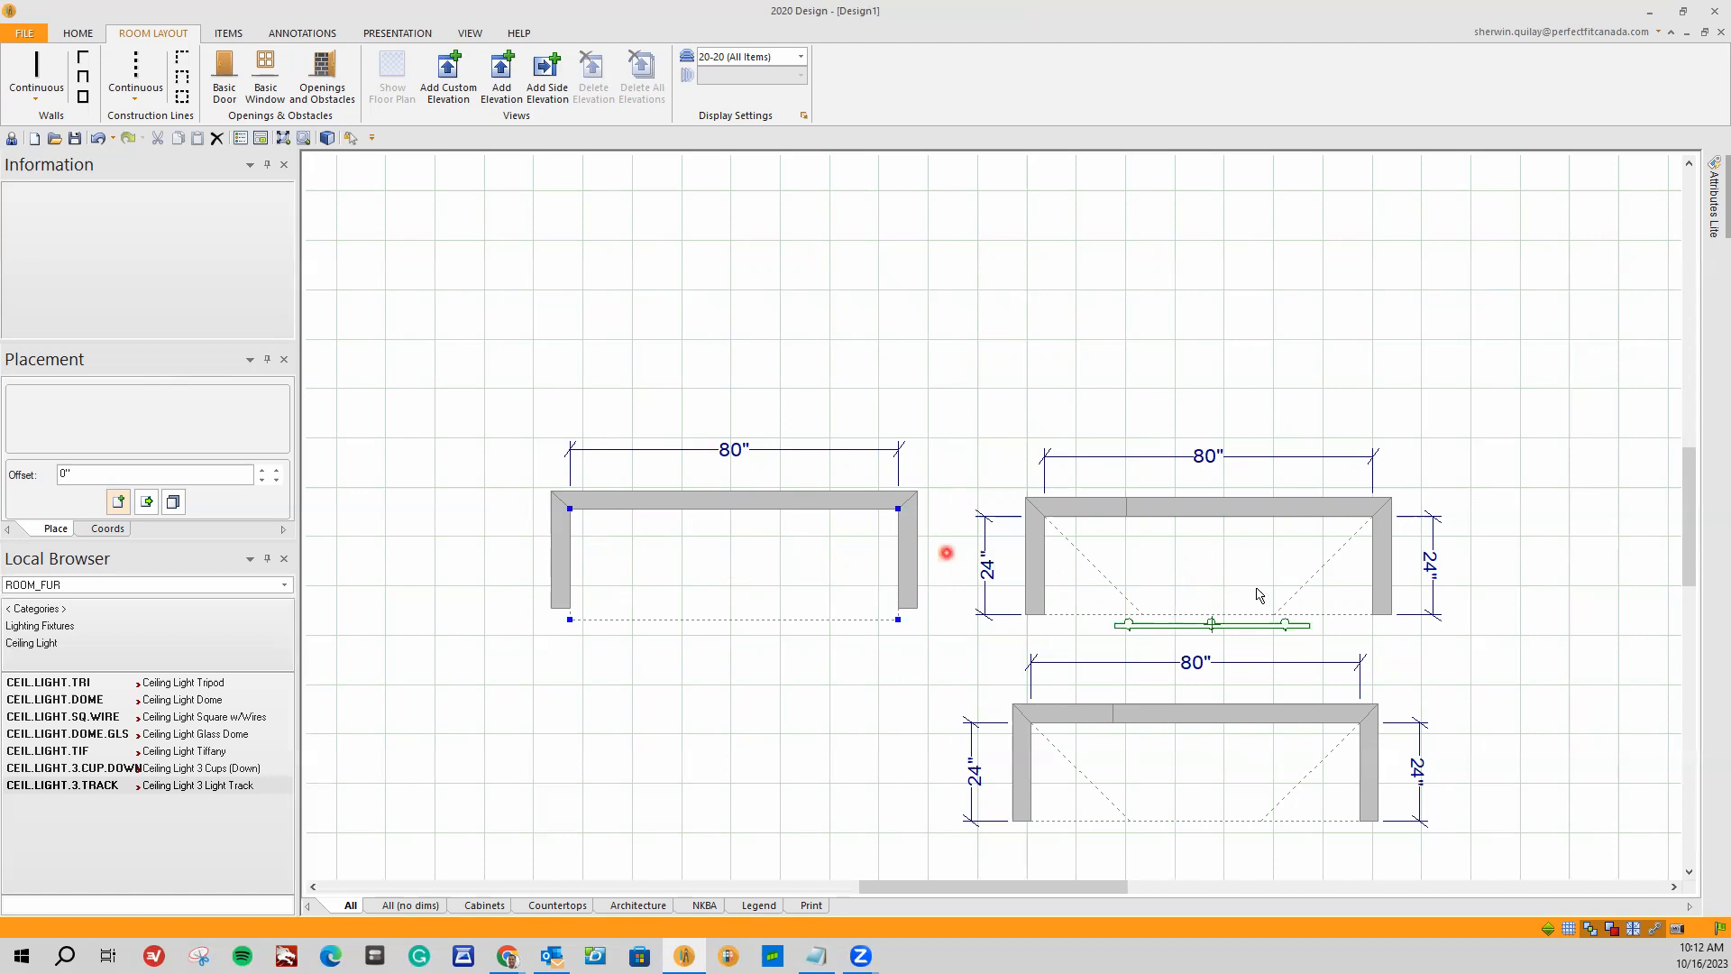
Step: Select the back wall's placement zone in the first wall group and add an elevation view of that wall
scroll(1172, 767, down, 1)
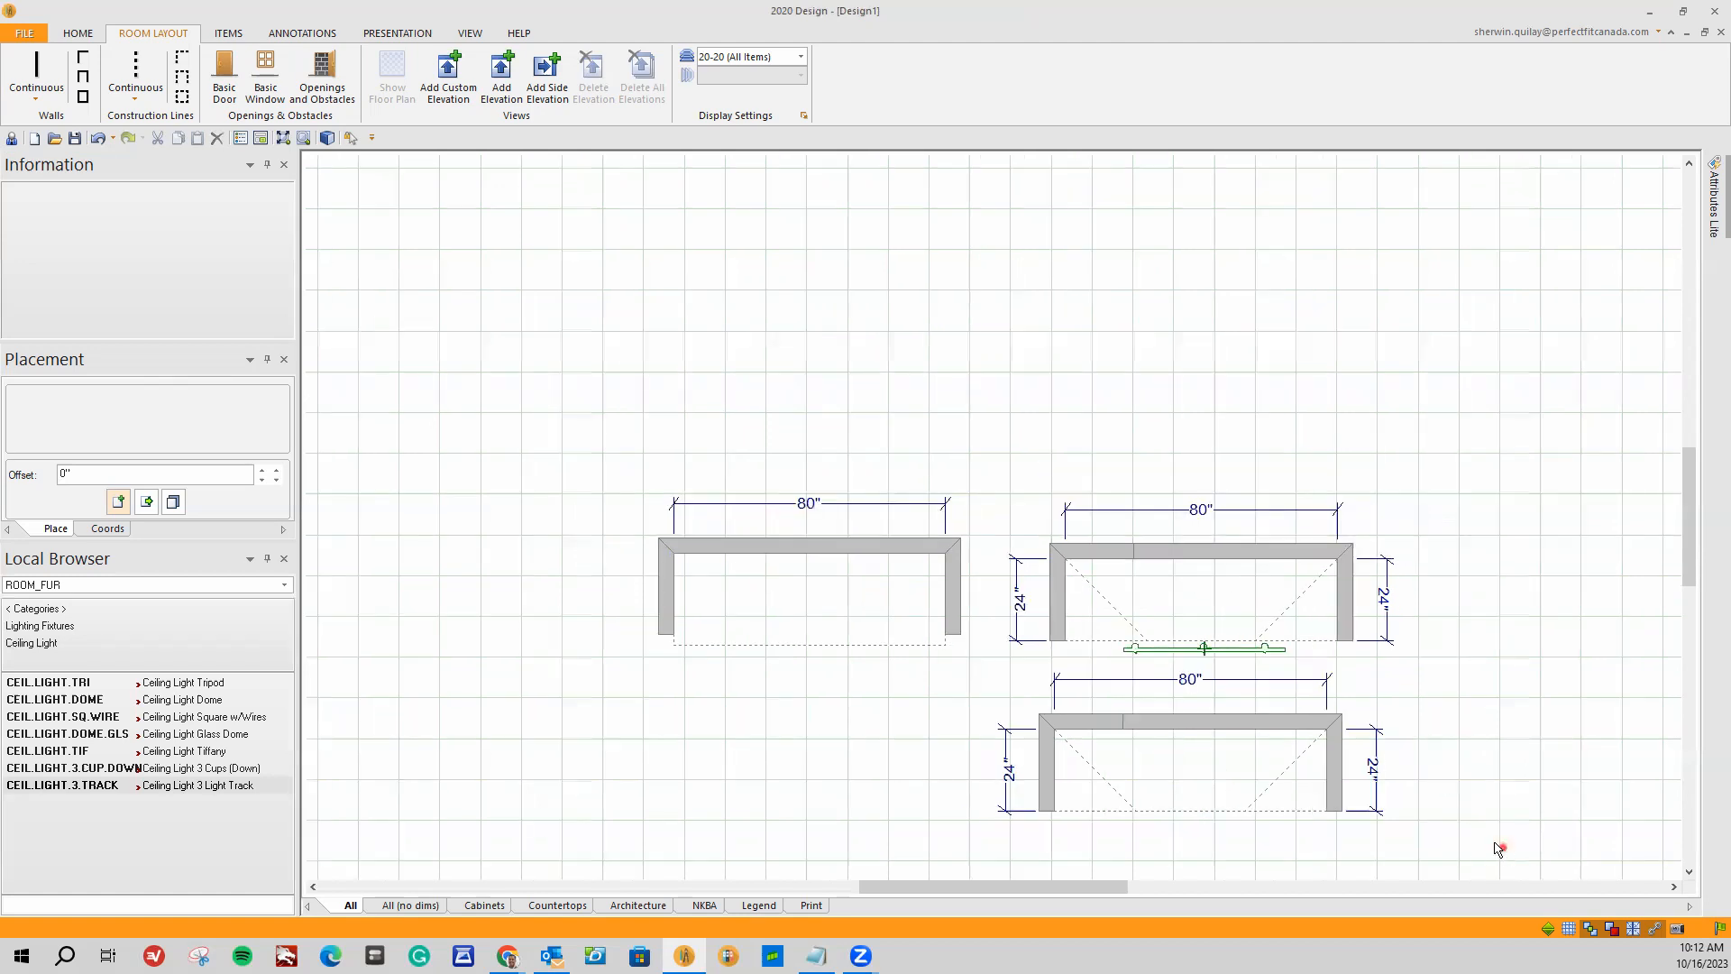
scroll(1479, 845, up, 1)
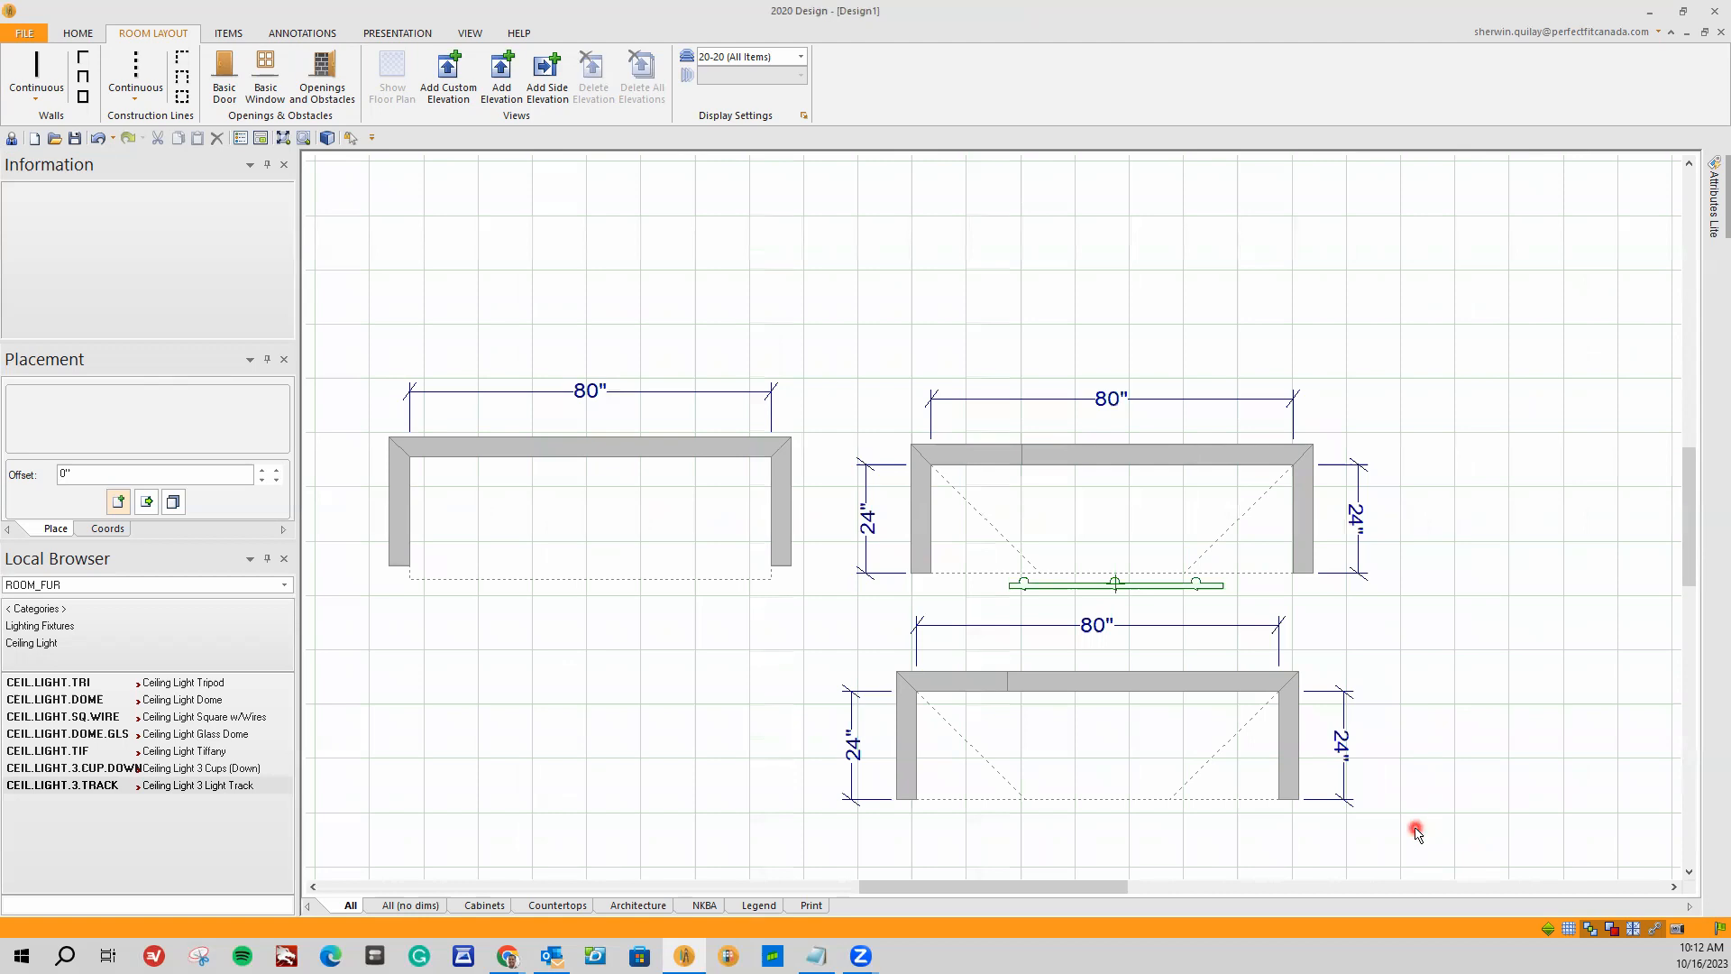
click(681, 553)
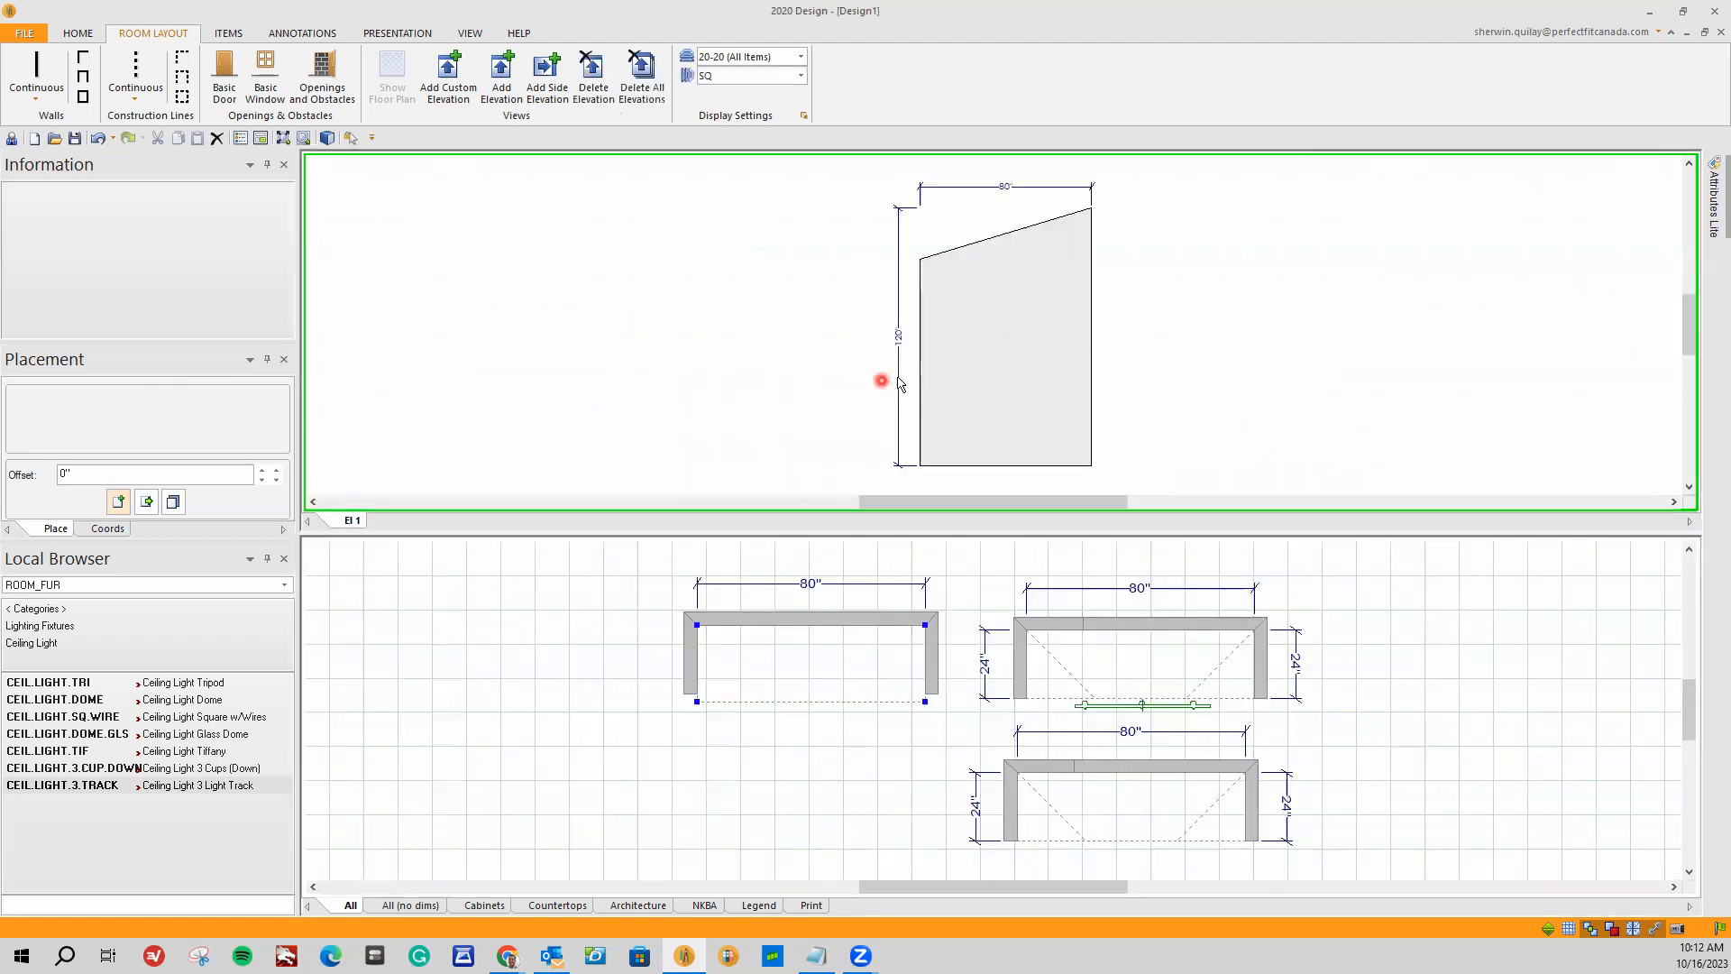